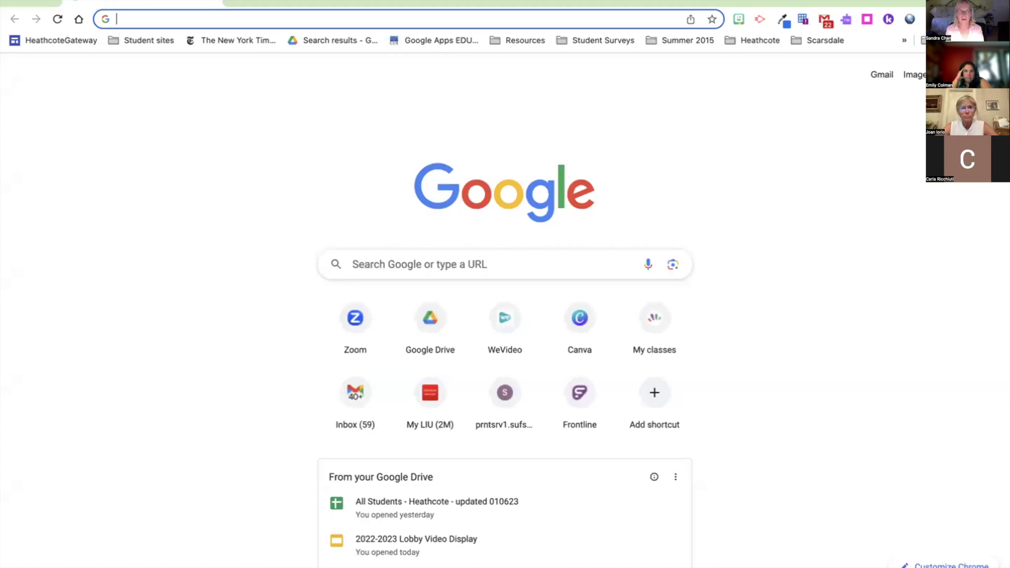
- Go to canva.com and view the teams available for switching from the Scarsdale Schools team
{"action": "type", "text": "canva.co"}
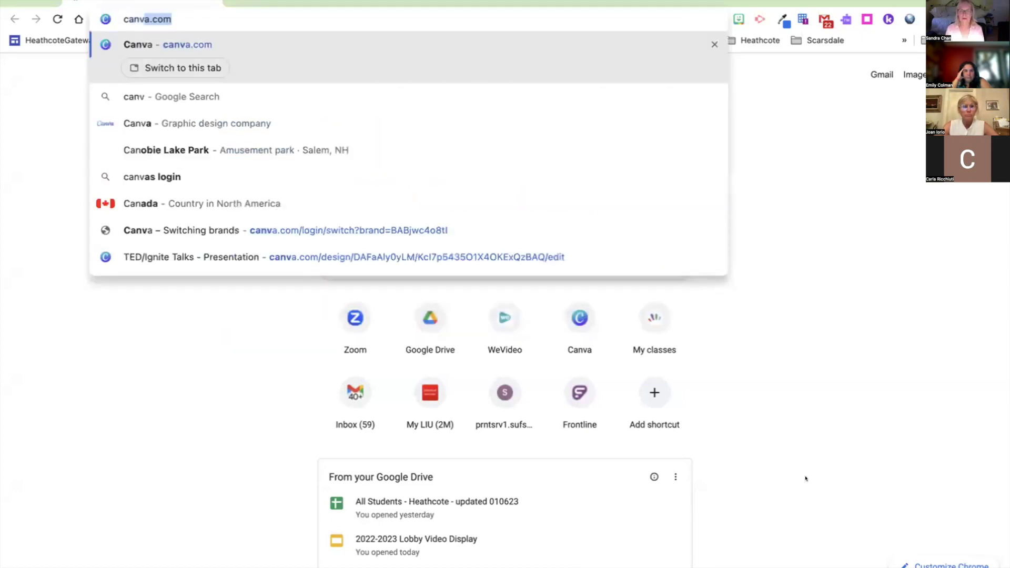
{"action": "key", "text": "Return"}
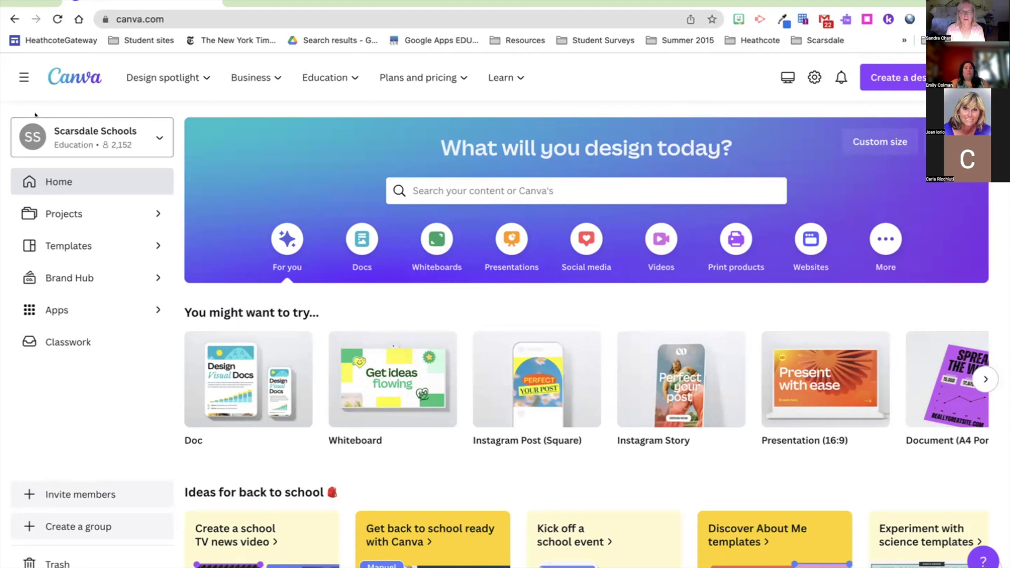
{"action": "left_click", "coordinate": [156, 137]}
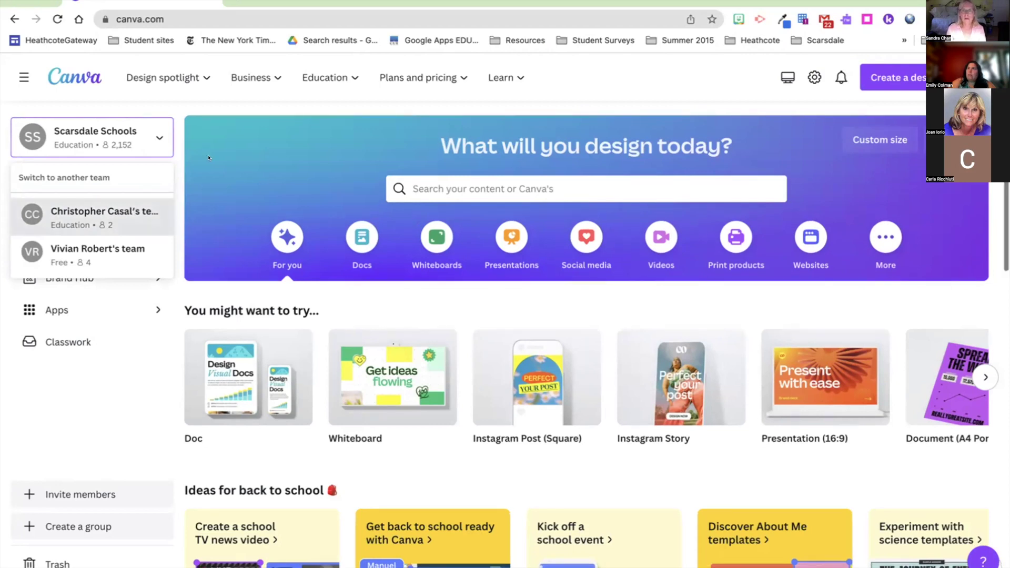
{"action": "left_click", "coordinate": [163, 78]}
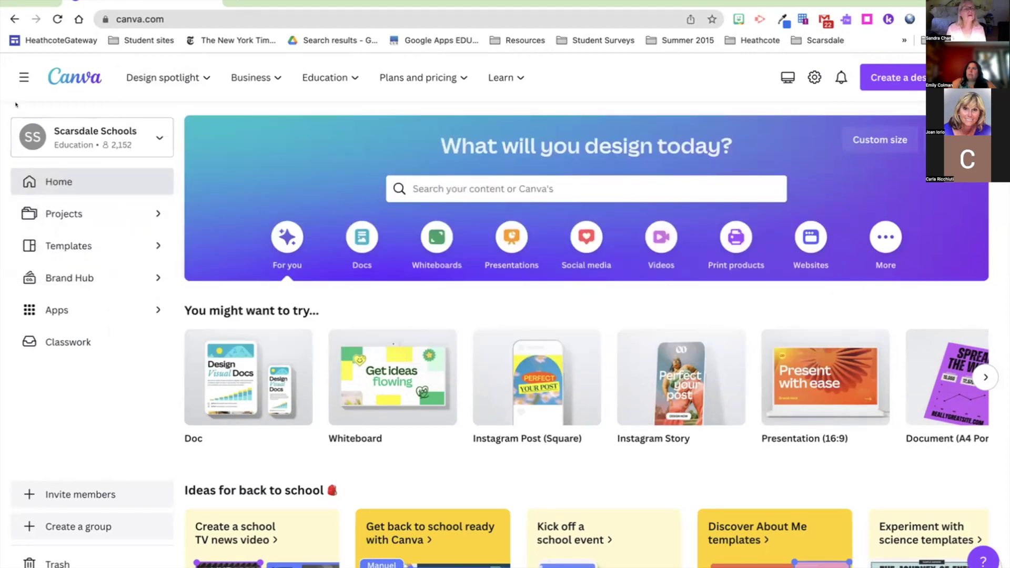
- Open the Scarsdale Schools projects and look through the folders, designs and brand templates
{"action": "scroll", "coordinate": [18, 125], "scroll_direction": "down", "scroll_amount": 1}
{"action": "left_click", "coordinate": [63, 211]}
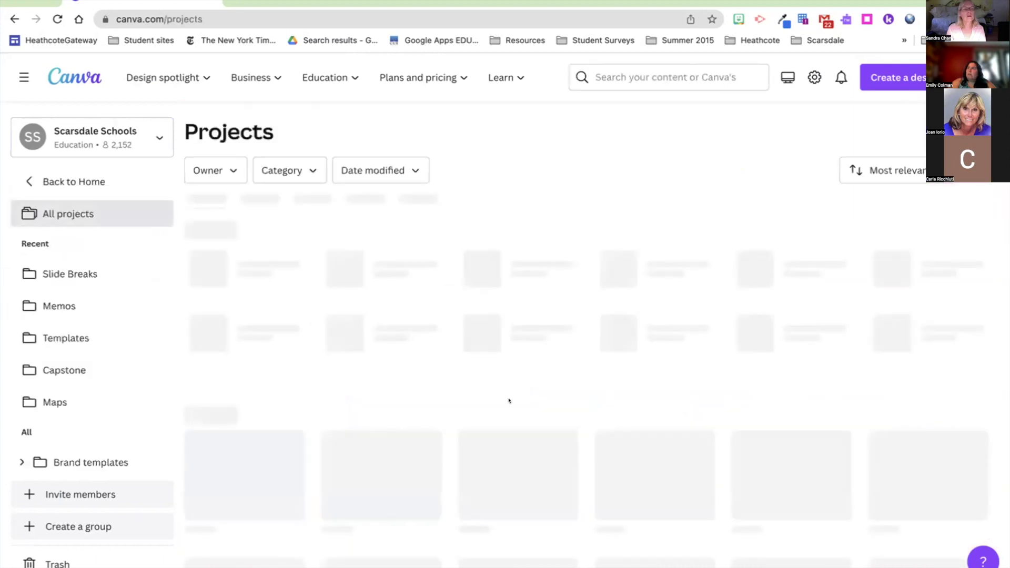
{"action": "scroll", "coordinate": [443, 379], "scroll_direction": "down", "scroll_amount": 4}
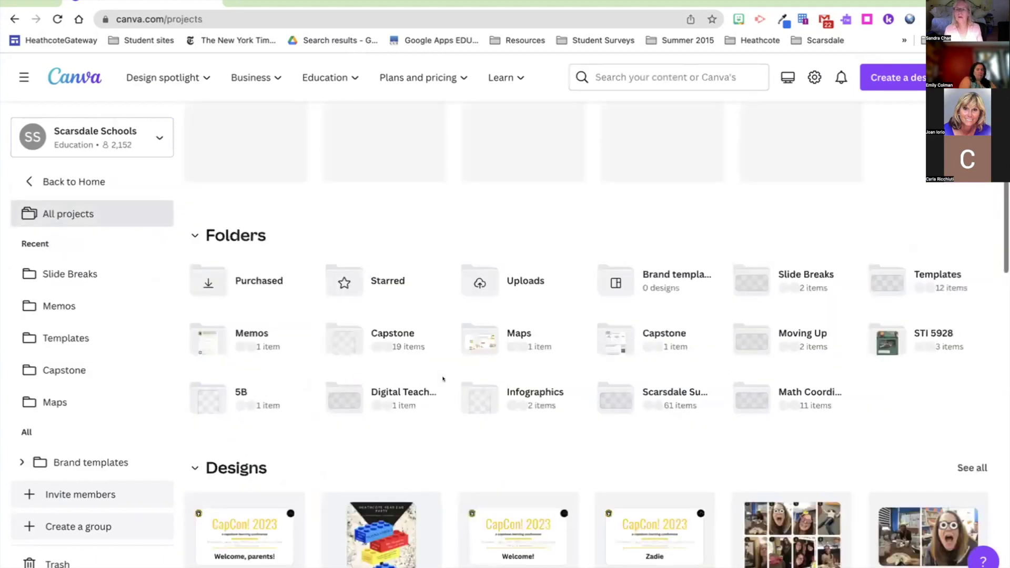
{"action": "scroll", "coordinate": [443, 379], "scroll_direction": "down", "scroll_amount": 4}
{"action": "scroll", "coordinate": [443, 379], "scroll_direction": "down", "scroll_amount": 3}
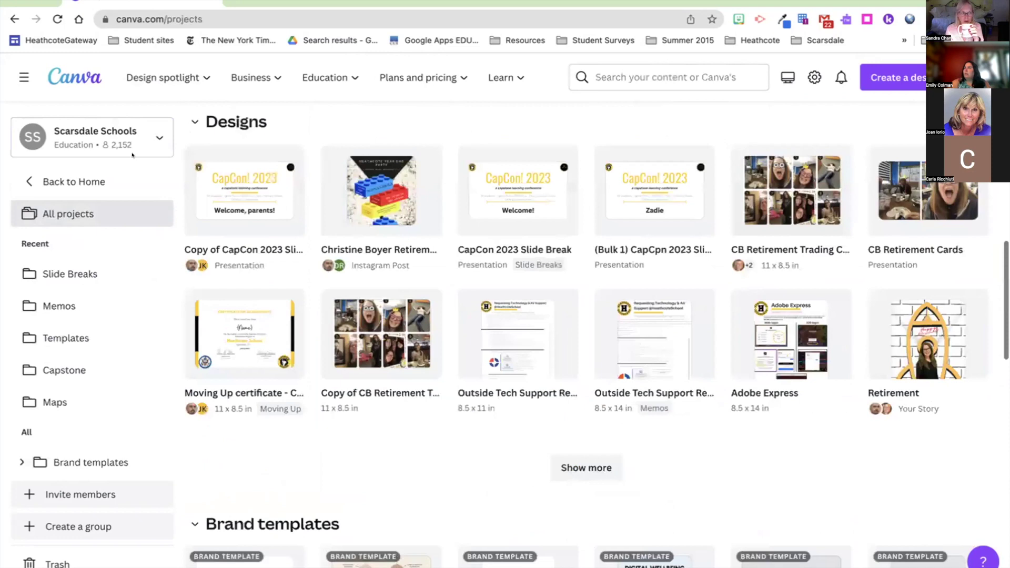
{"action": "scroll", "coordinate": [125, 137], "scroll_direction": "up", "scroll_amount": 10}
- Switch from Scarsdale Schools to the personal Education team and look over its home page
{"action": "left_click", "coordinate": [125, 138]}
{"action": "left_click", "coordinate": [115, 214]}
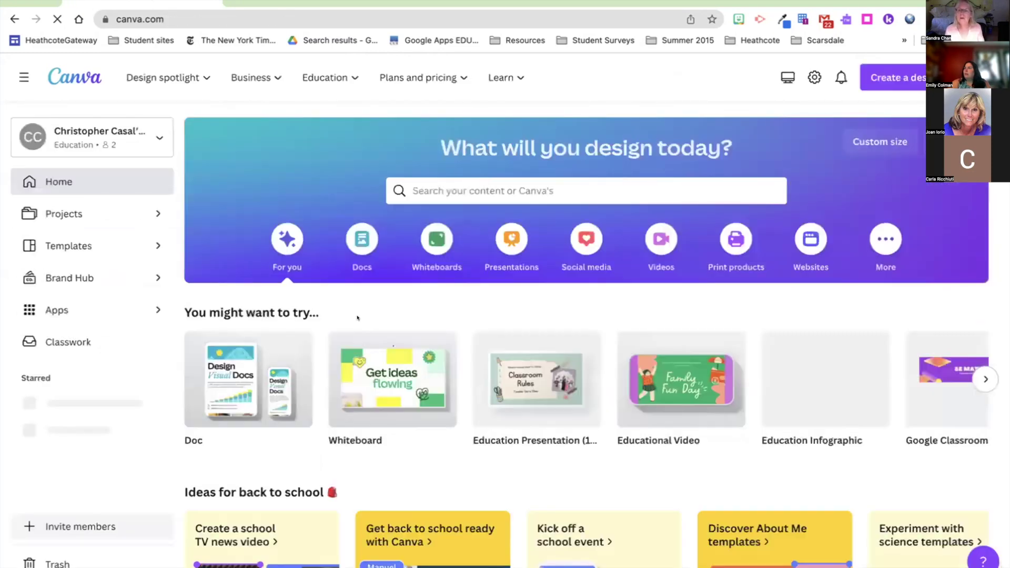
{"action": "scroll", "coordinate": [357, 318], "scroll_direction": "down", "scroll_amount": 2}
{"action": "scroll", "coordinate": [357, 318], "scroll_direction": "down", "scroll_amount": 10}
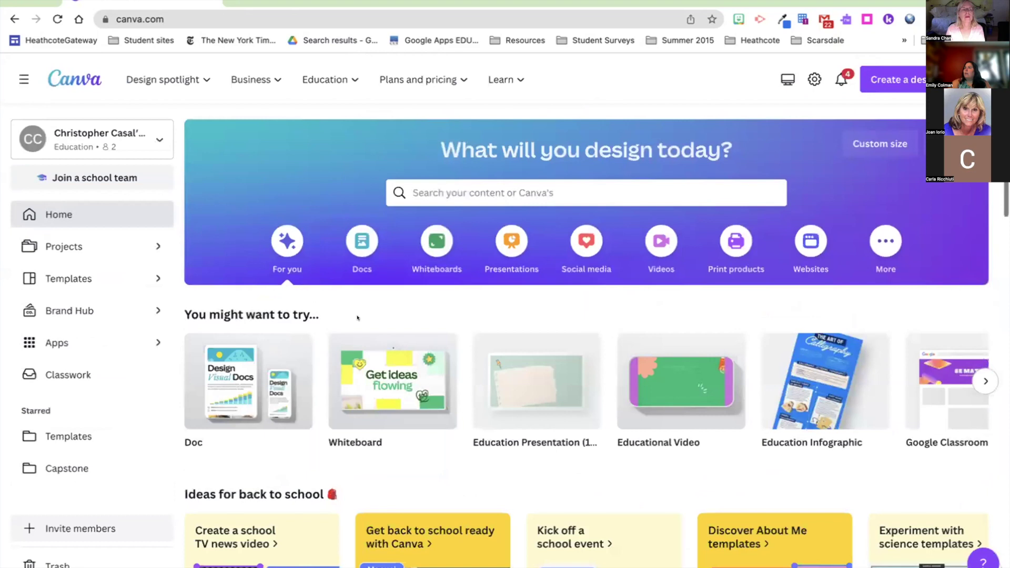
- View the other teams available from the personal Education team, then close the team list
{"action": "left_click", "coordinate": [125, 137]}
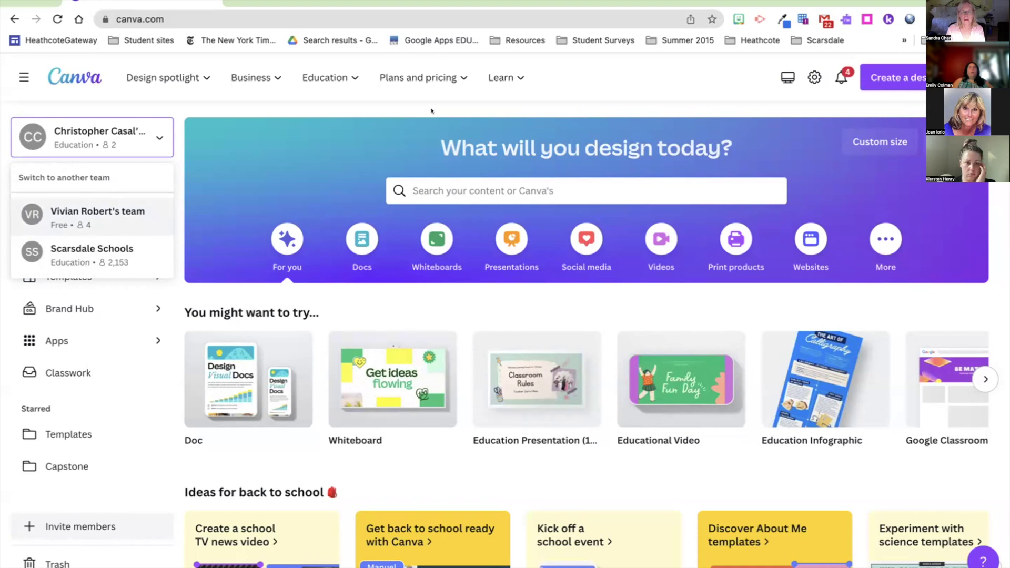
{"action": "left_click", "coordinate": [59, 230]}
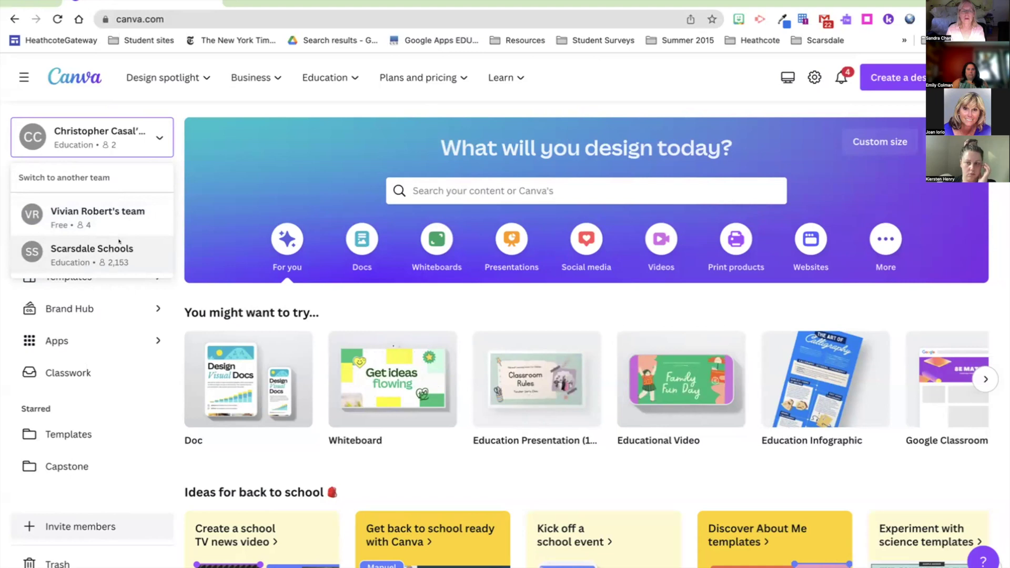
{"action": "left_click", "coordinate": [183, 105]}
{"action": "left_click", "coordinate": [324, 77]}
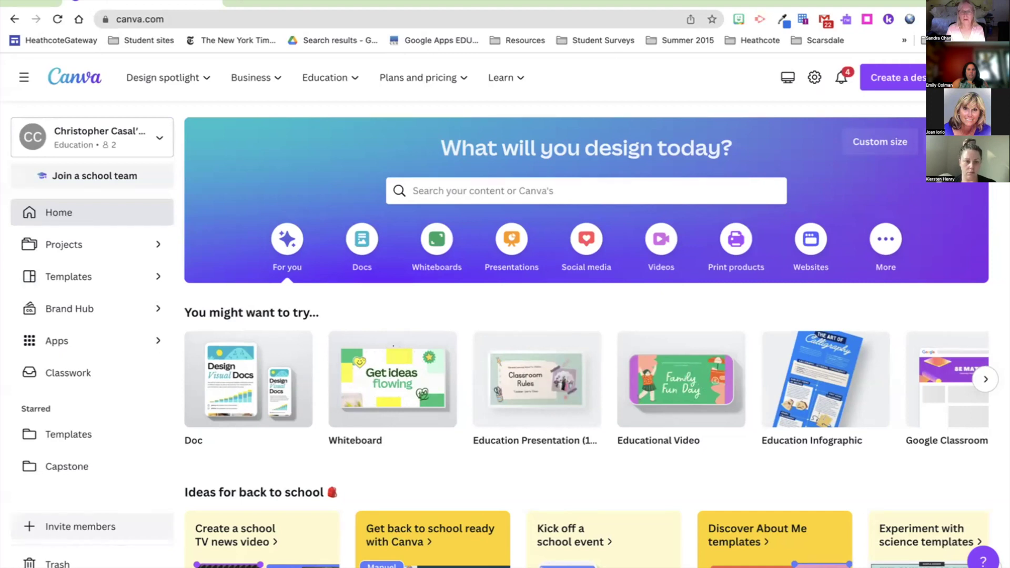
- Log out of the account and log back in with the school email address
{"action": "left_click", "coordinate": [968, 77]}
{"action": "left_click", "coordinate": [840, 401]}
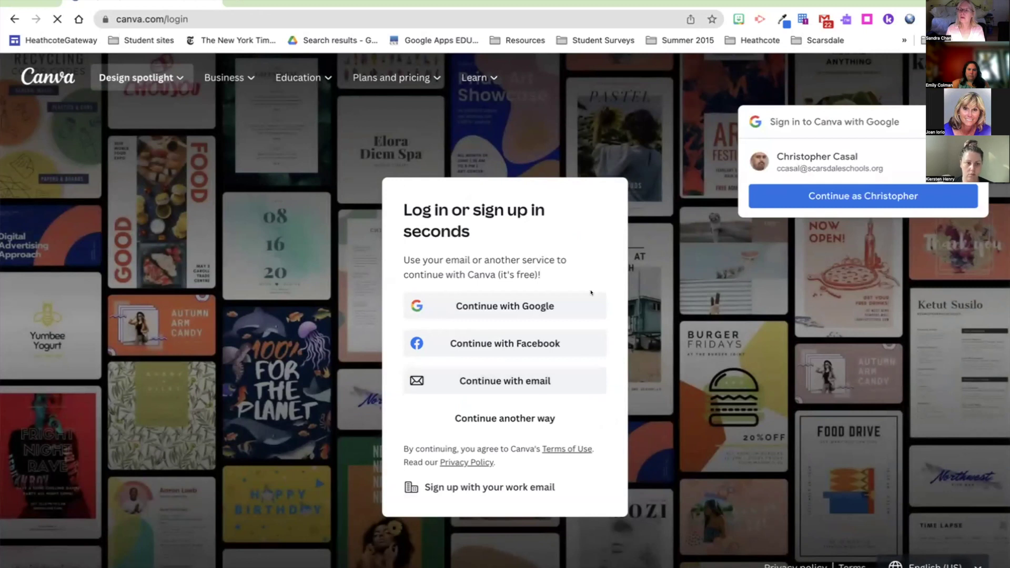
{"action": "left_click", "coordinate": [469, 381]}
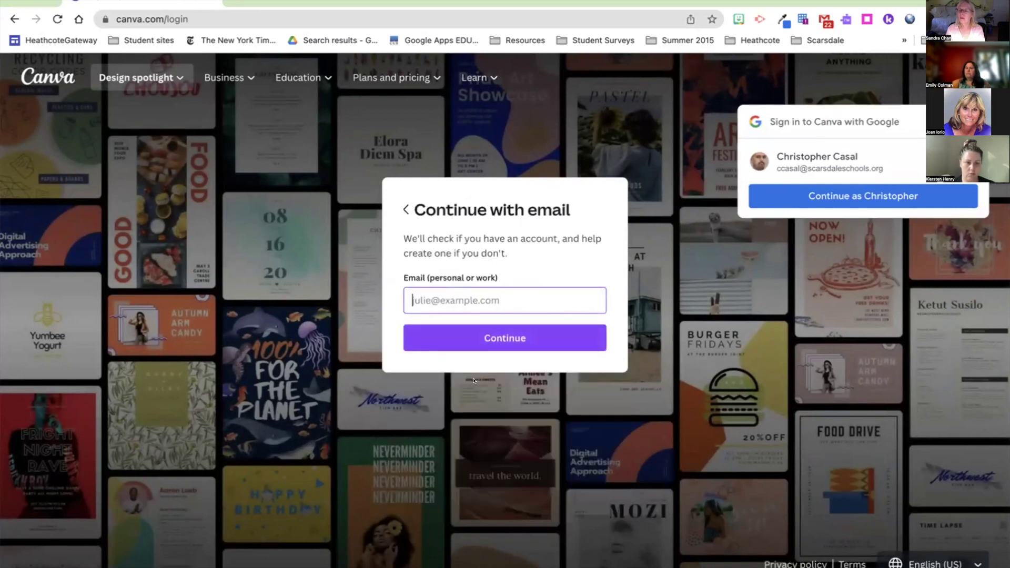
{"action": "left_click", "coordinate": [550, 302]}
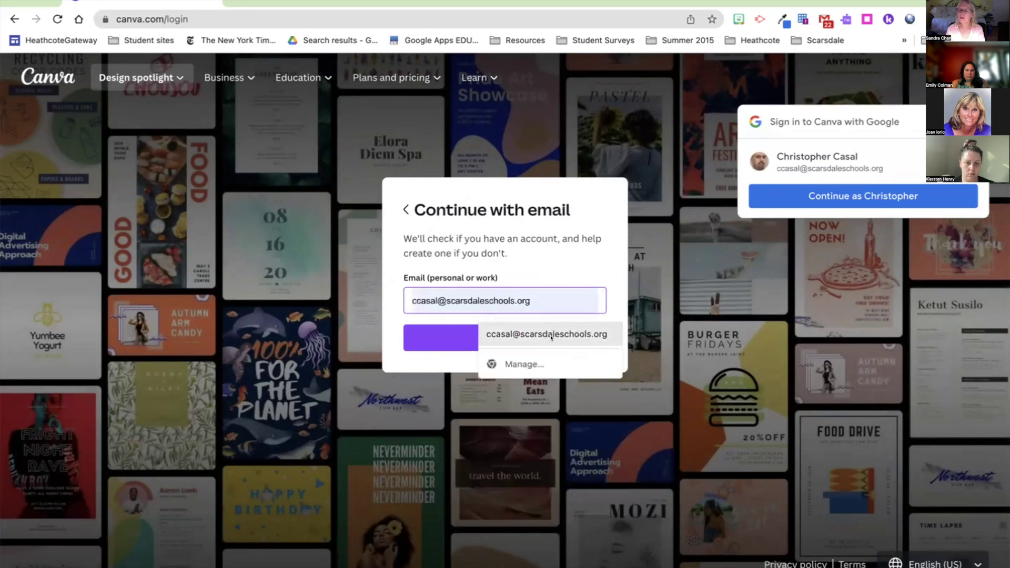
{"action": "type", "text": "cc"}
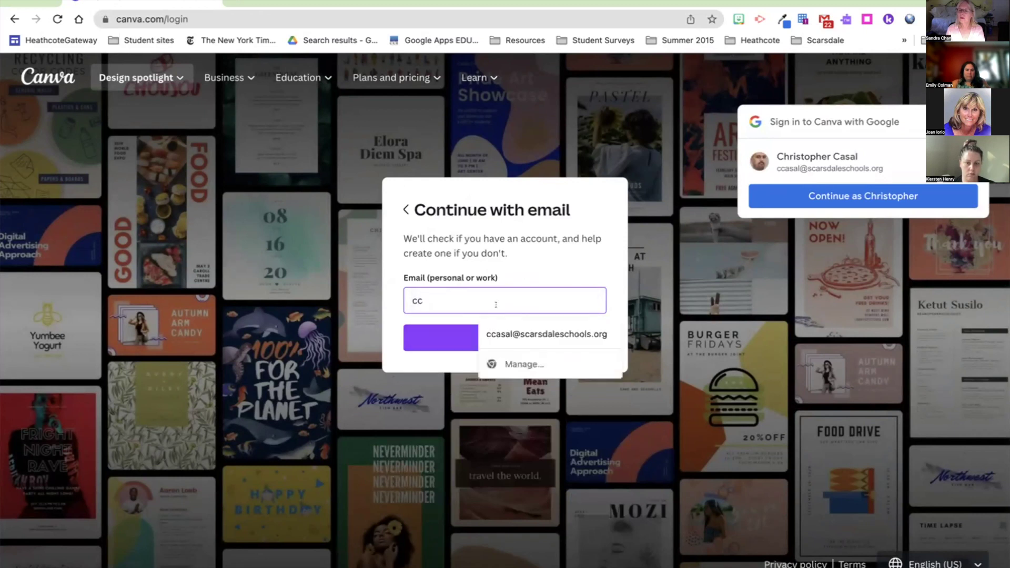
{"action": "left_click", "coordinate": [507, 338]}
{"action": "left_click", "coordinate": [507, 339]}
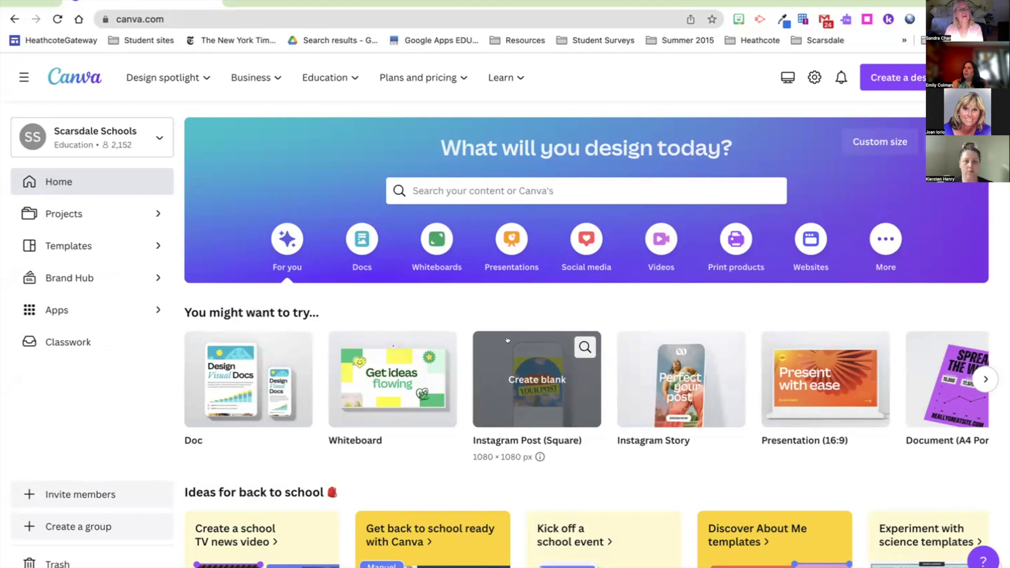
- Check the team list again from the Scarsdale Schools home page and close it
{"action": "left_click", "coordinate": [156, 135]}
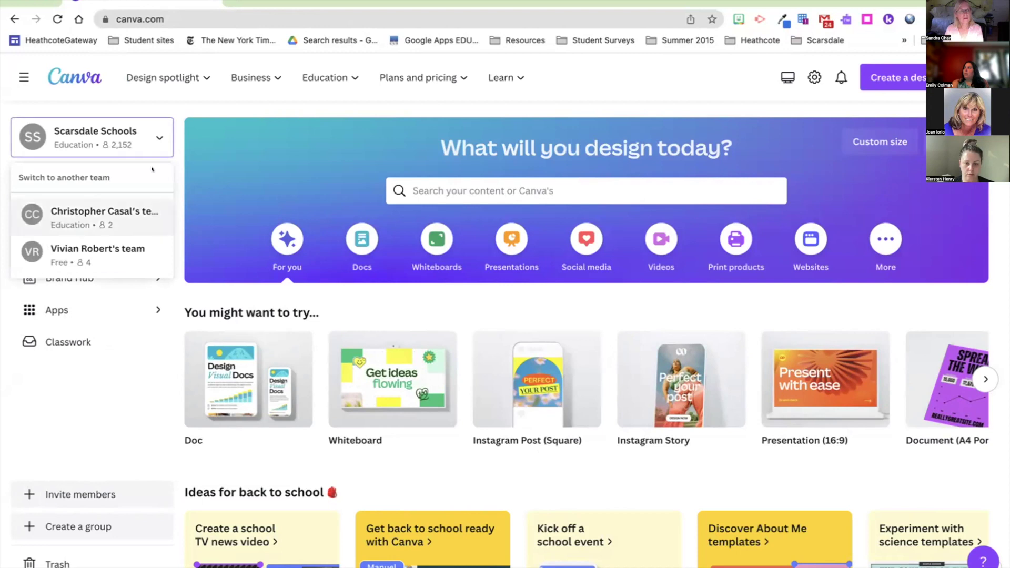
{"action": "left_click", "coordinate": [144, 145]}
{"action": "left_click", "coordinate": [146, 137]}
{"action": "left_click", "coordinate": [148, 138]}
{"action": "mouse_move", "coordinate": [196, 100]}
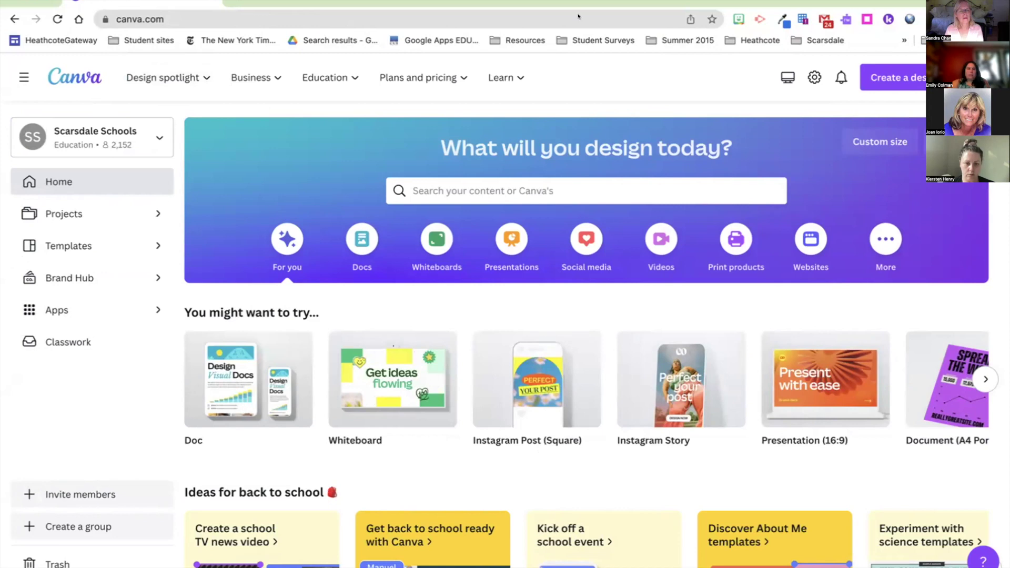
{"action": "left_click", "coordinate": [562, 26]}
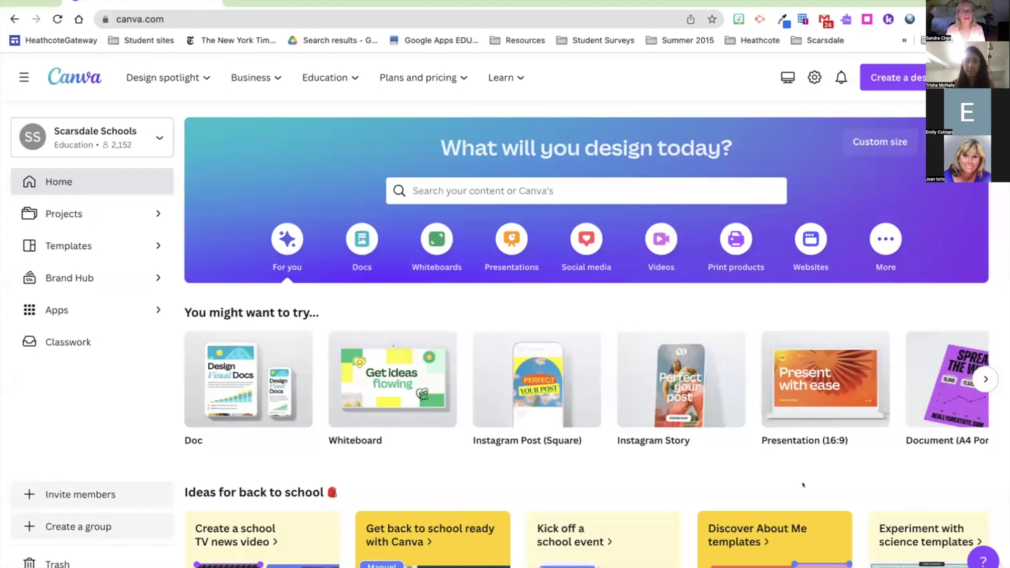
- Look over the suggested design types and back-to-school ideas on the home page
{"action": "mouse_move", "coordinate": [779, 348]}
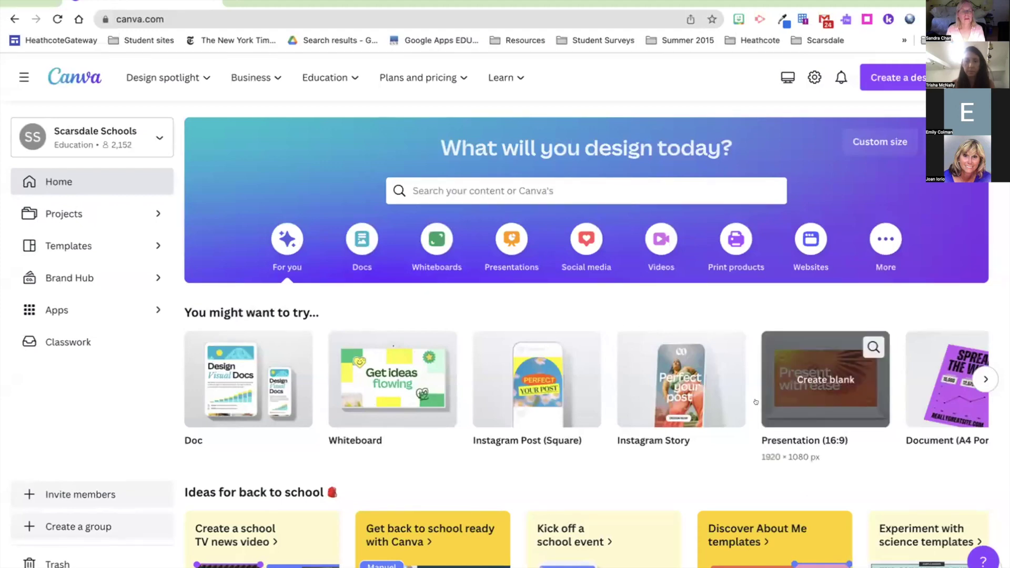
{"action": "scroll", "coordinate": [756, 402], "scroll_direction": "down", "scroll_amount": 2}
{"action": "mouse_move", "coordinate": [263, 264]}
{"action": "mouse_move", "coordinate": [562, 245]}
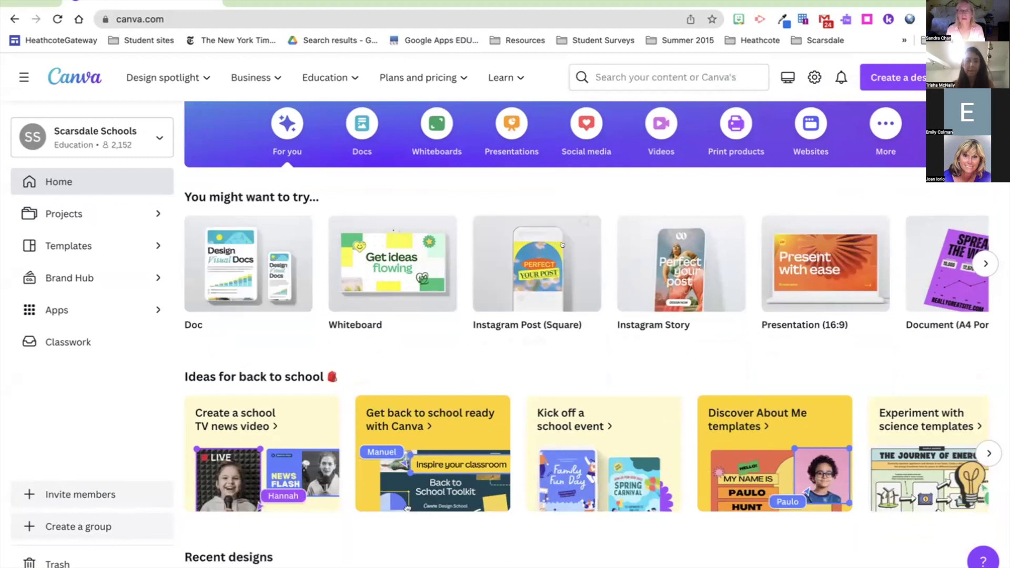
{"action": "scroll", "coordinate": [562, 245], "scroll_direction": "up", "scroll_amount": 2}
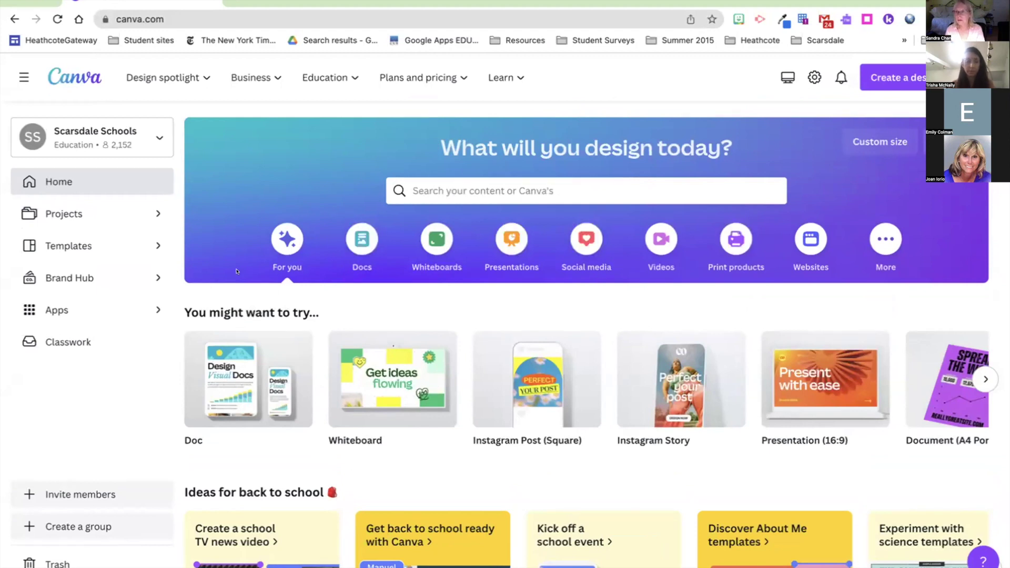
- Open the templates library, look through its categories and recommended lessons, and return to the home page
{"action": "left_click", "coordinate": [143, 240]}
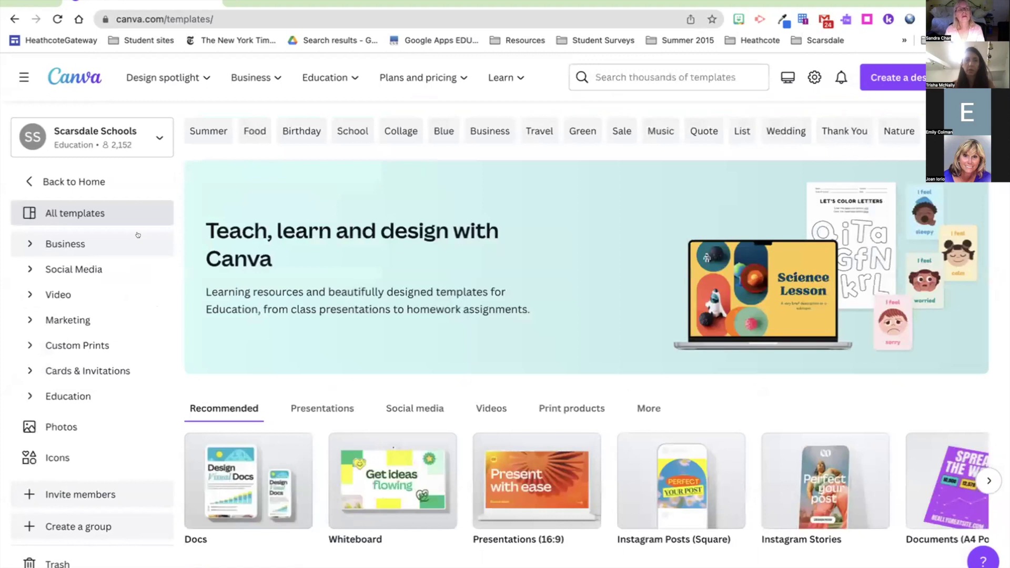
{"action": "scroll", "coordinate": [301, 297], "scroll_direction": "down", "scroll_amount": 2}
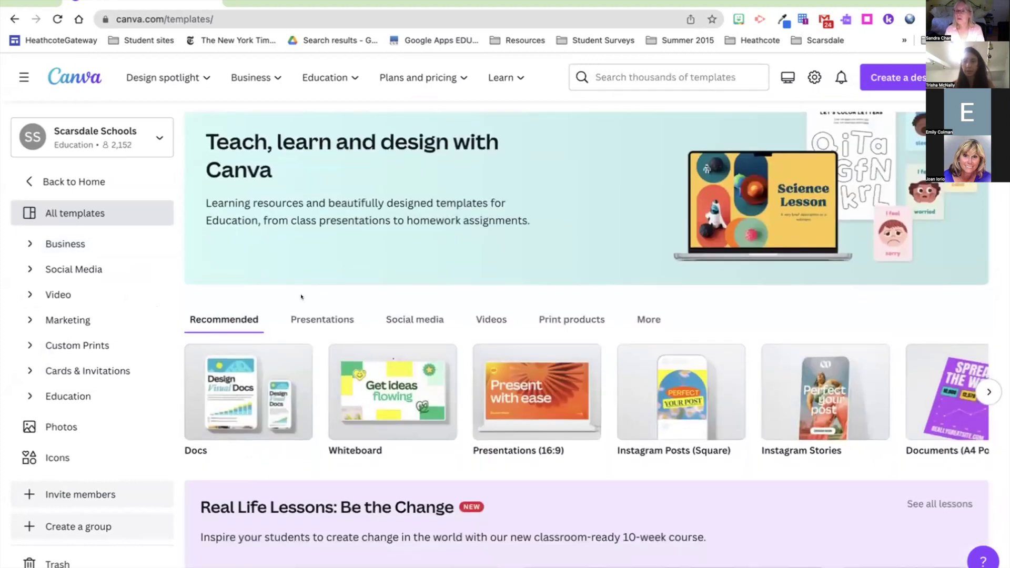
{"action": "scroll", "coordinate": [301, 297], "scroll_direction": "down", "scroll_amount": 2}
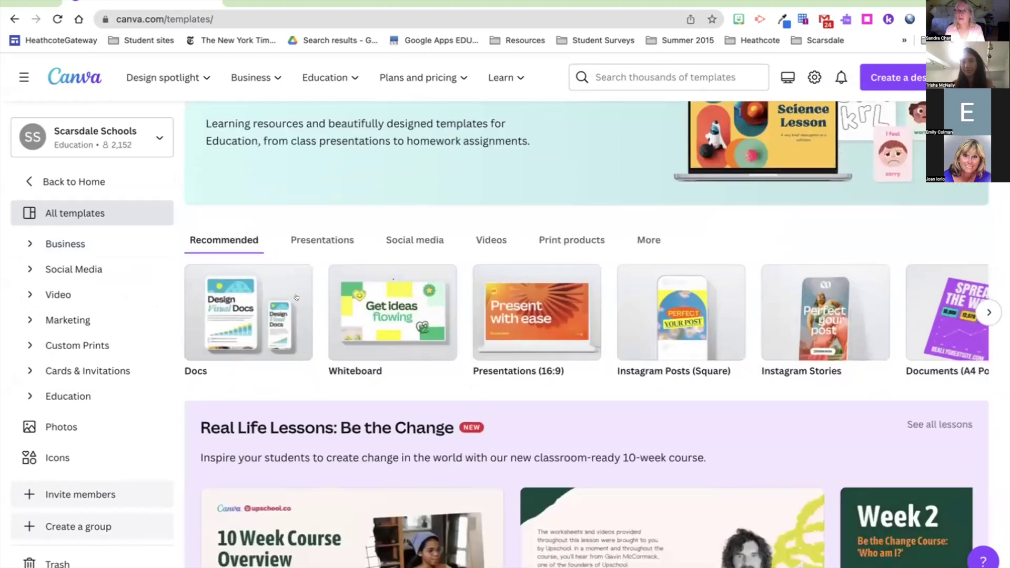
{"action": "scroll", "coordinate": [296, 297], "scroll_direction": "down", "scroll_amount": 1}
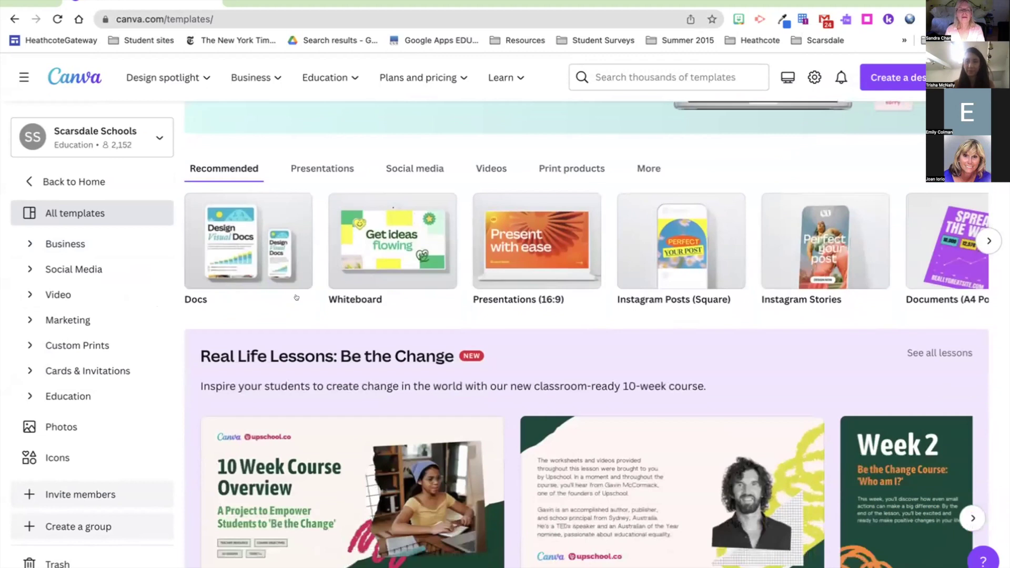
{"action": "scroll", "coordinate": [297, 297], "scroll_direction": "down", "scroll_amount": 5}
{"action": "scroll", "coordinate": [300, 311], "scroll_direction": "up", "scroll_amount": 10}
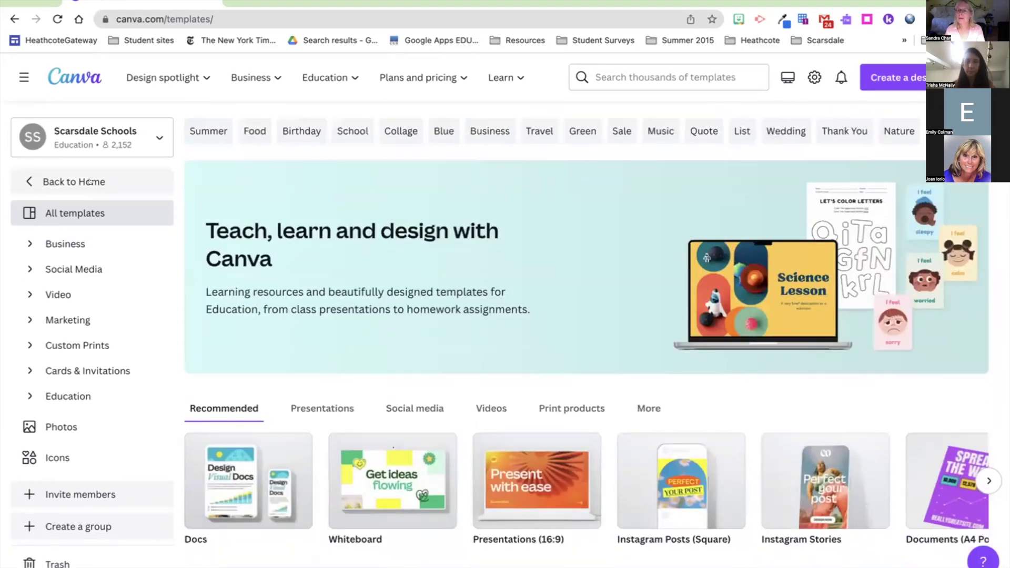
{"action": "left_click", "coordinate": [90, 181]}
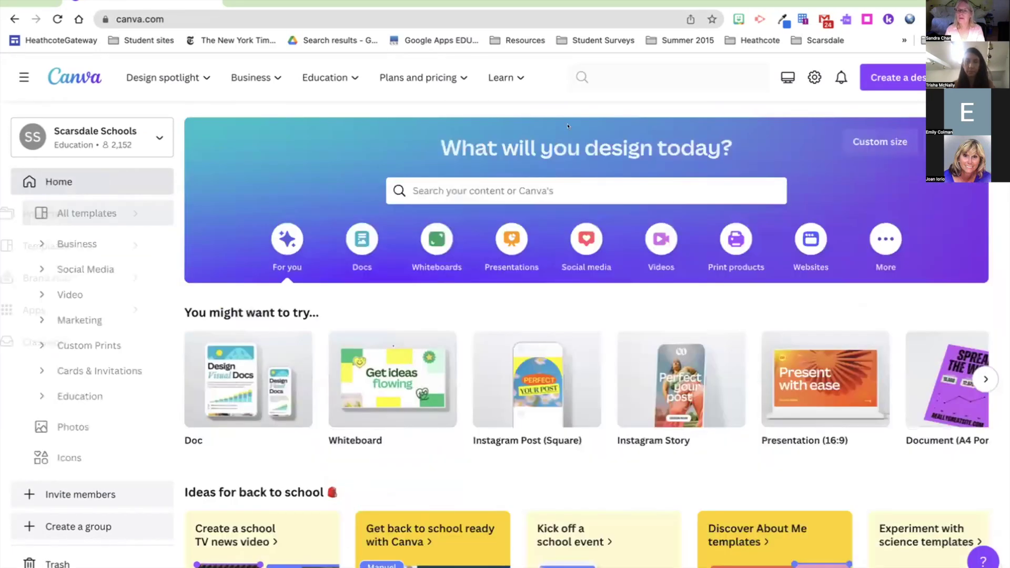
- Start a custom size design and enter a width of 8.5 and a height of 11
{"action": "left_click", "coordinate": [903, 78]}
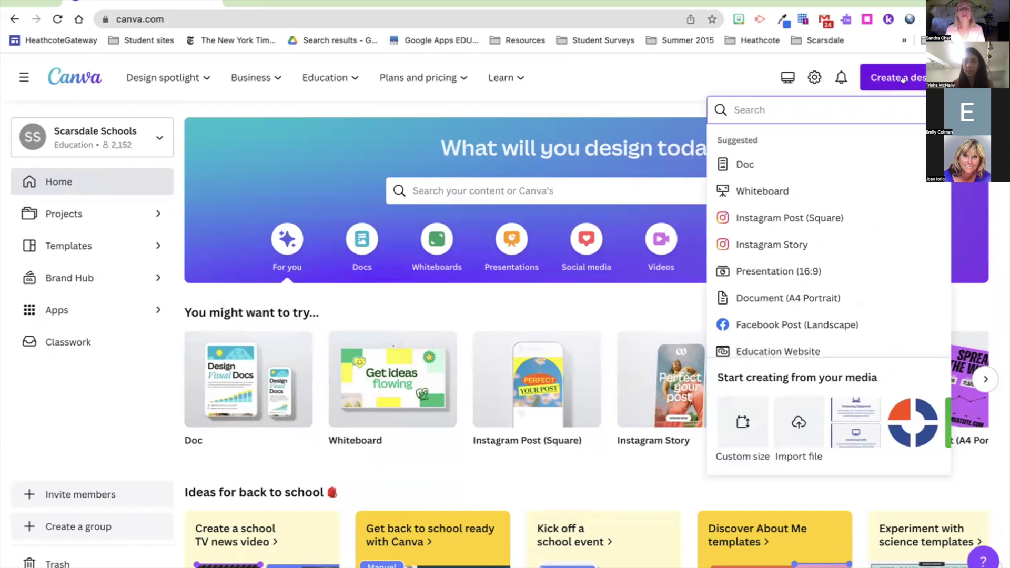
{"action": "left_click", "coordinate": [736, 406]}
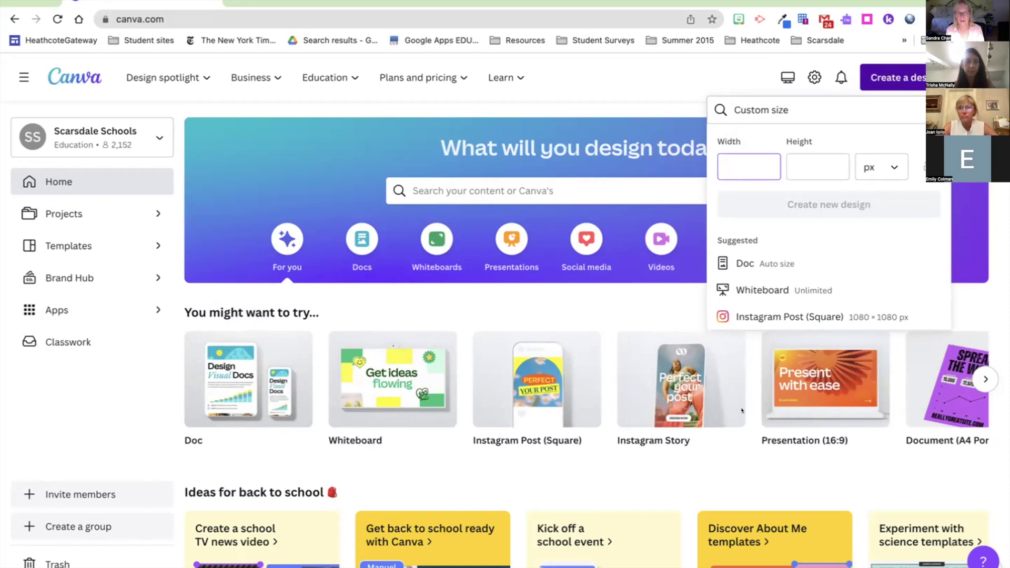
{"action": "type", "text": "5"}
{"action": "left_click", "coordinate": [817, 166]}
{"action": "type", "text": "11"}
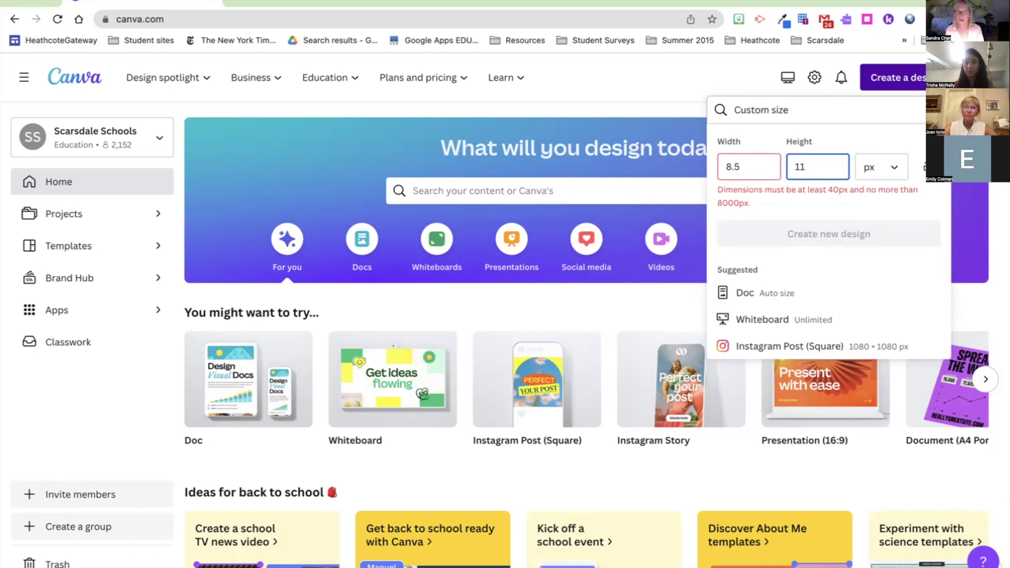
- Switch the custom size's measurement unit from pixels to inches
{"action": "left_click", "coordinate": [882, 167]}
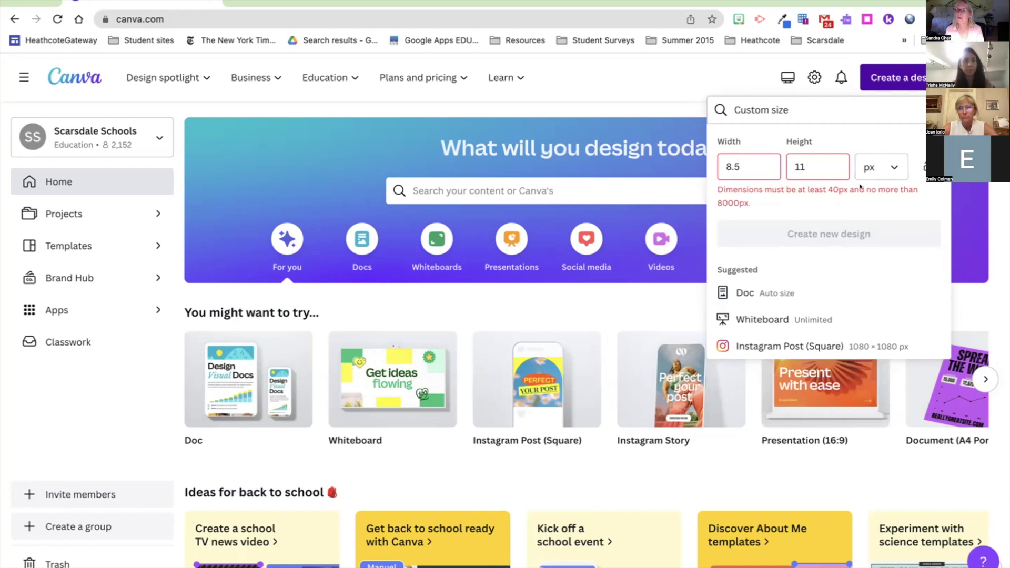
{"action": "left_click", "coordinate": [865, 168]}
{"action": "left_click", "coordinate": [870, 231]}
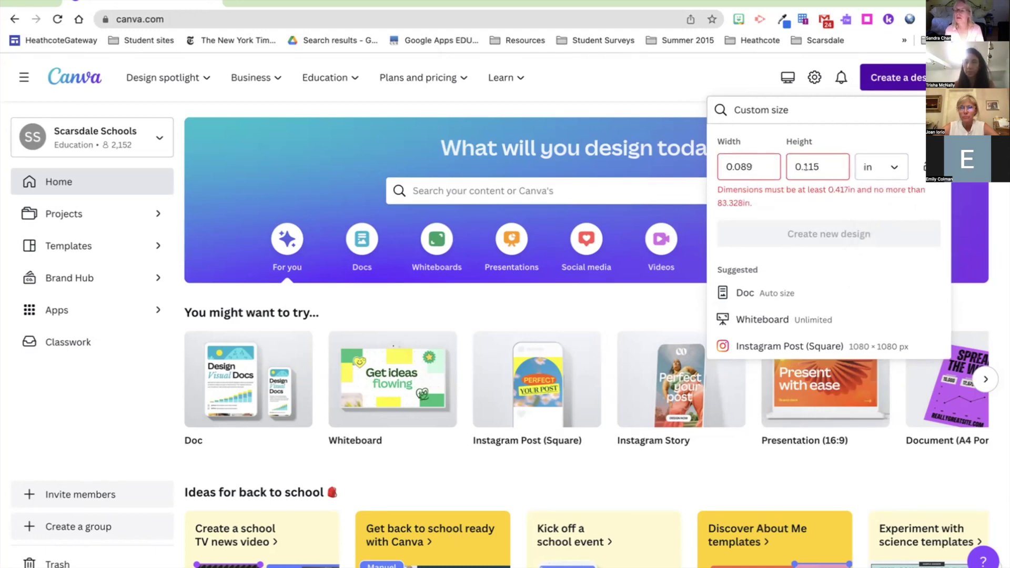
{"action": "left_click", "coordinate": [871, 168]}
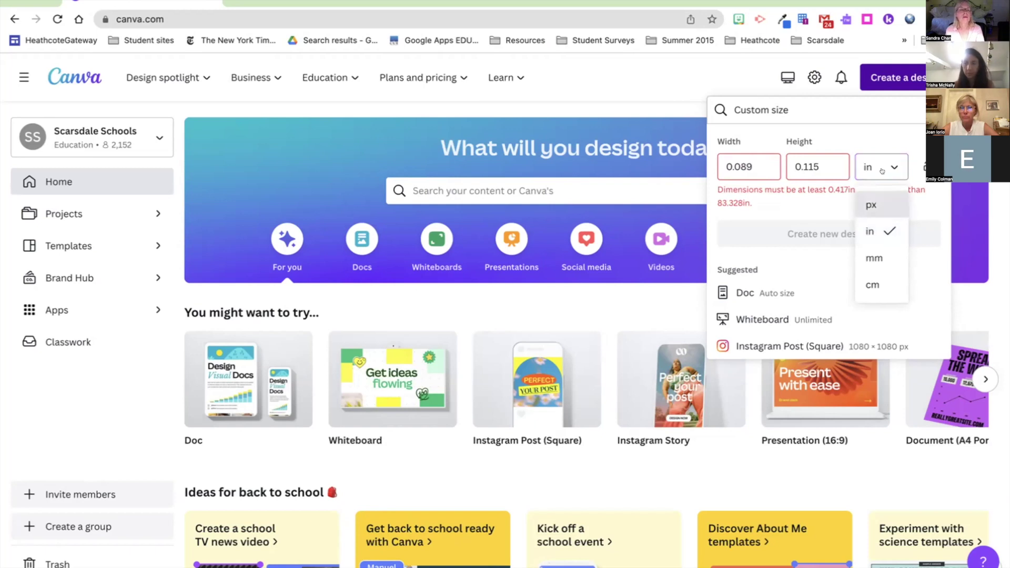
{"action": "left_click", "coordinate": [879, 230]}
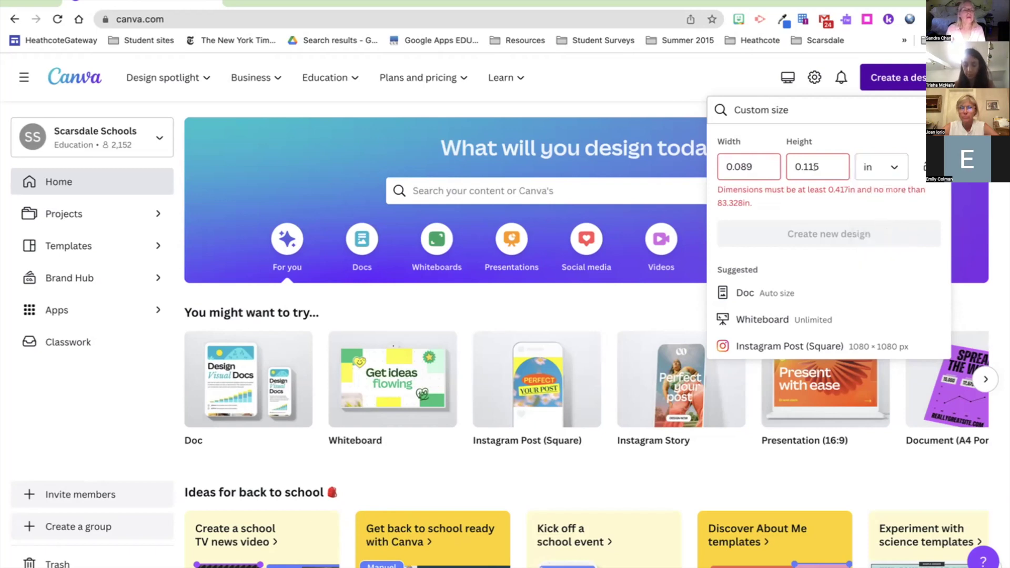
- Set the custom size to 8.5 in wide and 11 in high and create the new design
{"action": "key", "text": "BackSpace"}
{"action": "key", "text": "BackSpace"}
{"action": "key", "text": "BackSpace"}
{"action": "key", "text": "BackSpace"}
{"action": "key", "text": "BackSpace"}
{"action": "type", "text": "8.5"}
{"action": "key", "text": "Tab"}
{"action": "type", "text": "11"}
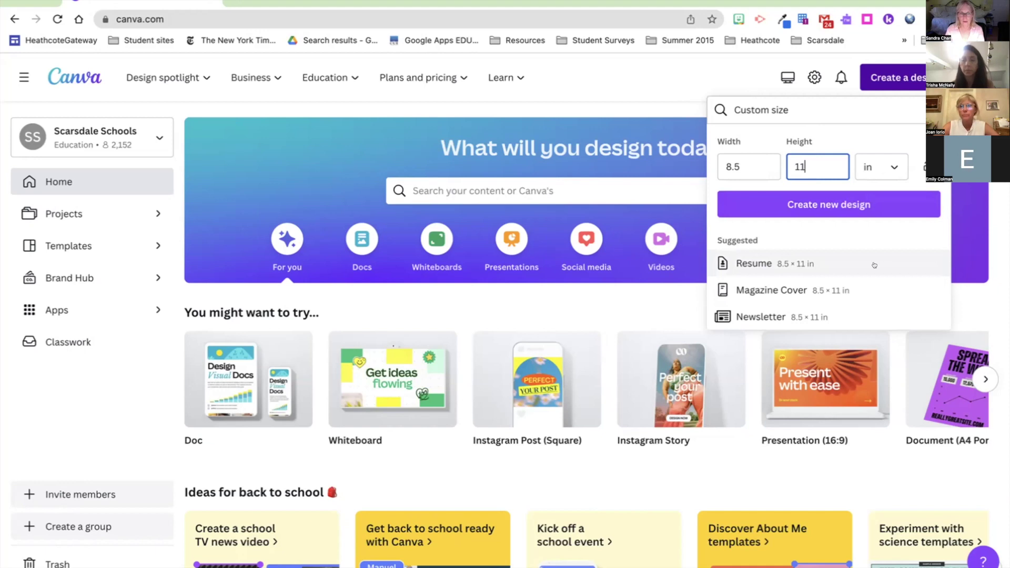
{"action": "left_click", "coordinate": [836, 209]}
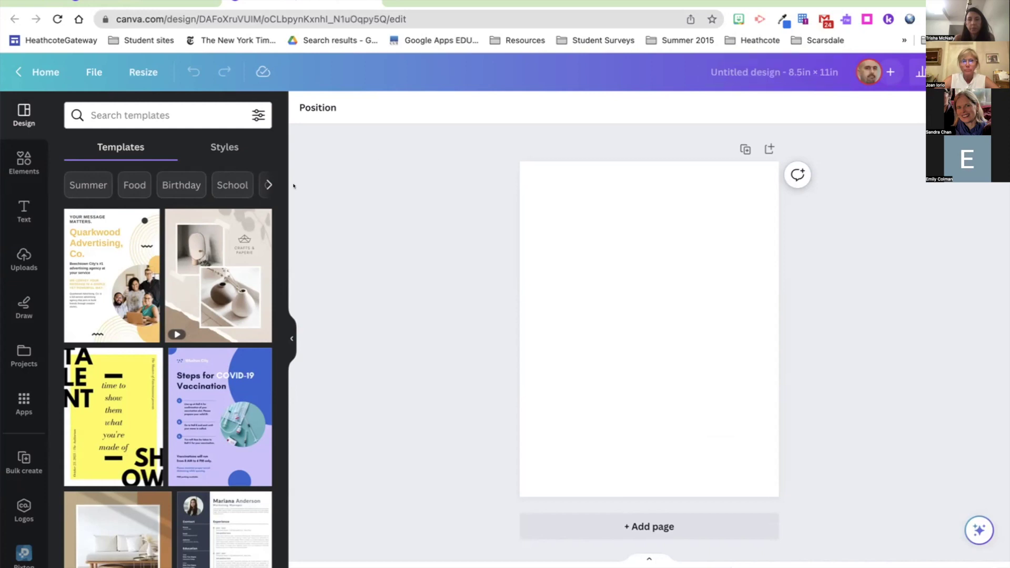
- Add a text box to the blank page reading "Canva STI"
{"action": "left_click", "coordinate": [21, 211]}
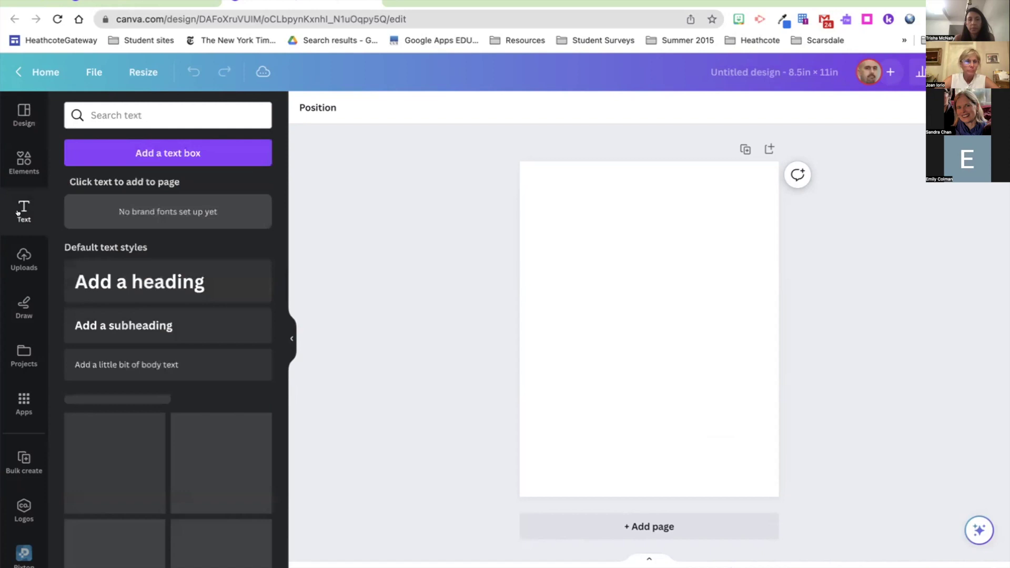
{"action": "left_click", "coordinate": [159, 151]}
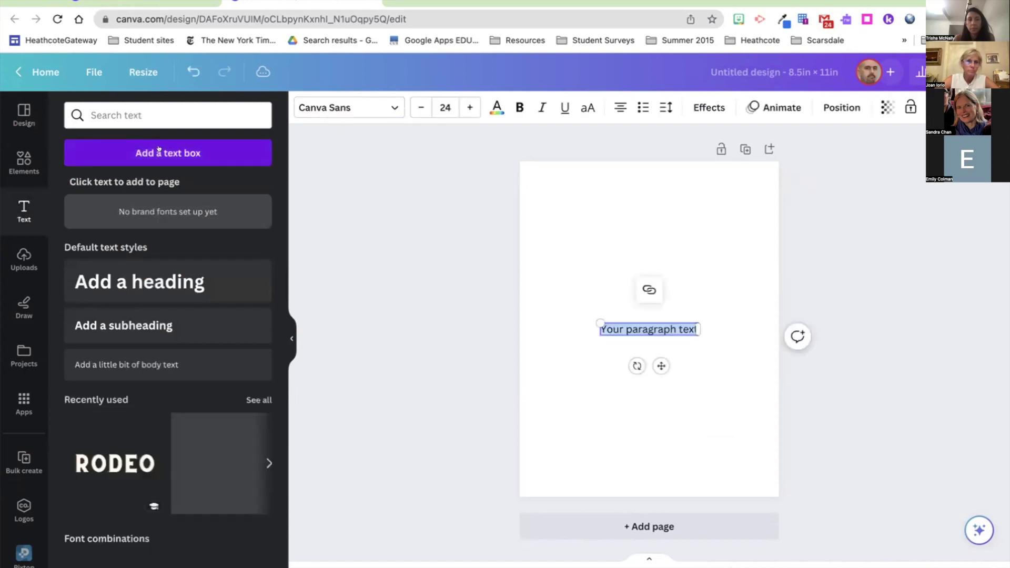
{"action": "type", "text": "Canva STY"}
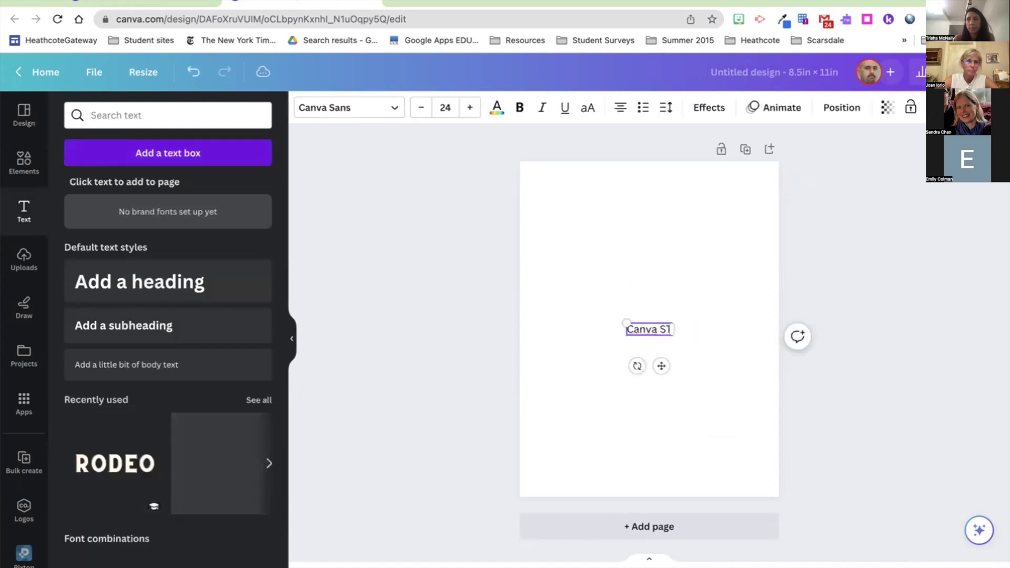
{"action": "key", "text": "BackSpace"}
{"action": "type", "text": "I"}
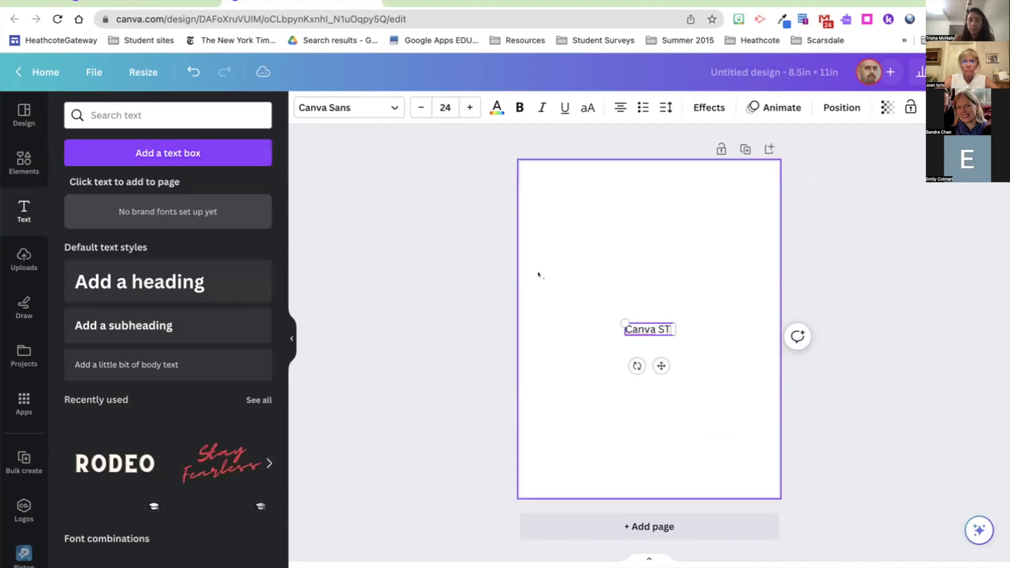
{"action": "left_click", "coordinate": [679, 261]}
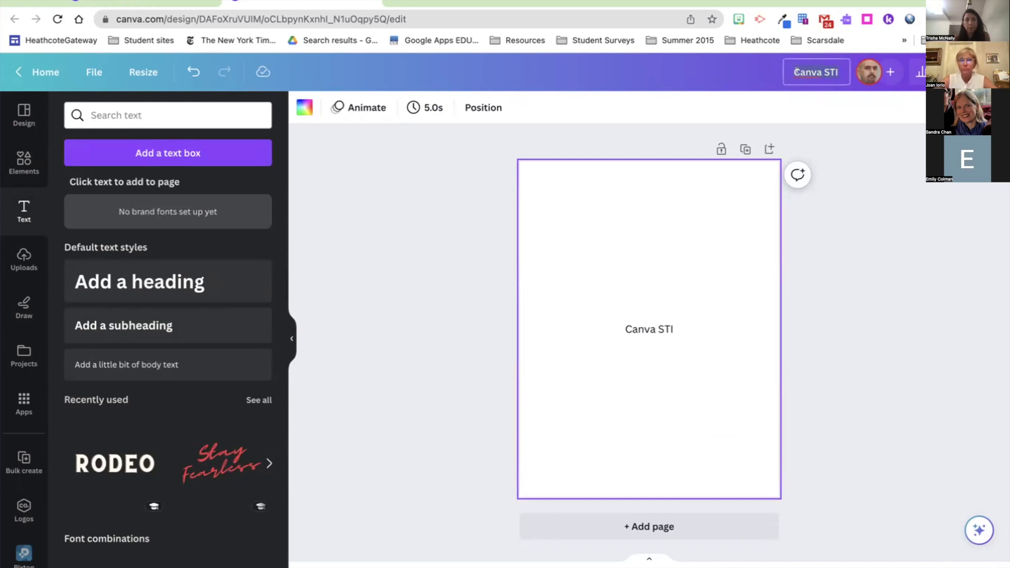
- Rename the design "My FIrst Canva STI"
{"action": "left_click", "coordinate": [797, 72]}
{"action": "type", "text": "My Fi"}
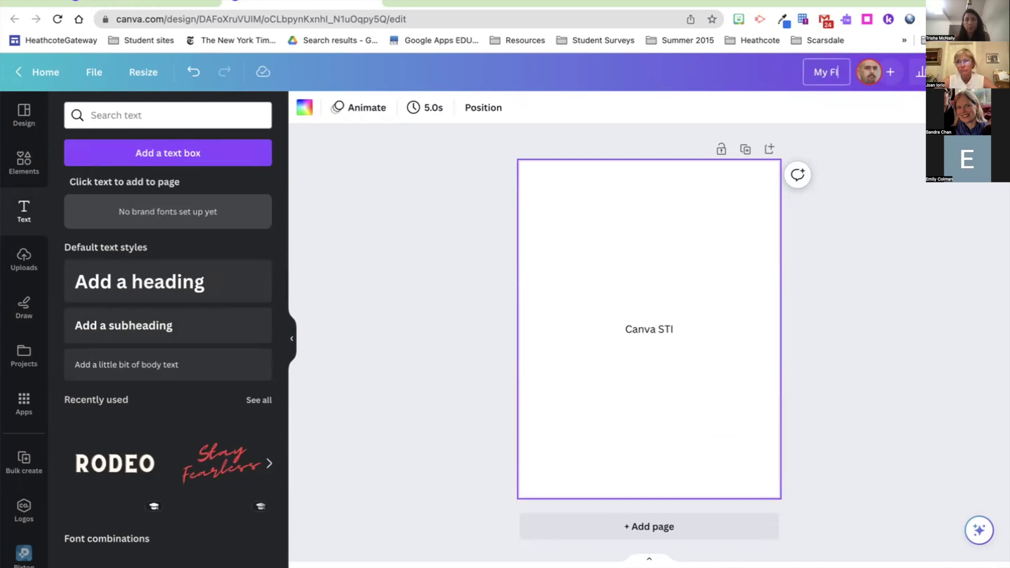
{"action": "type", "text": "rst CAnva STI"}
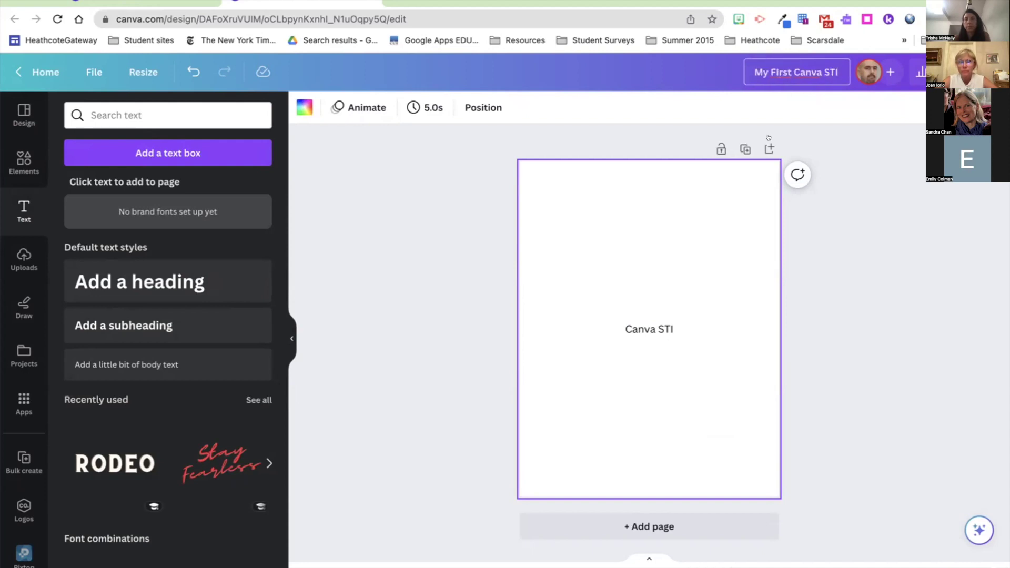
{"action": "left_click", "coordinate": [711, 306]}
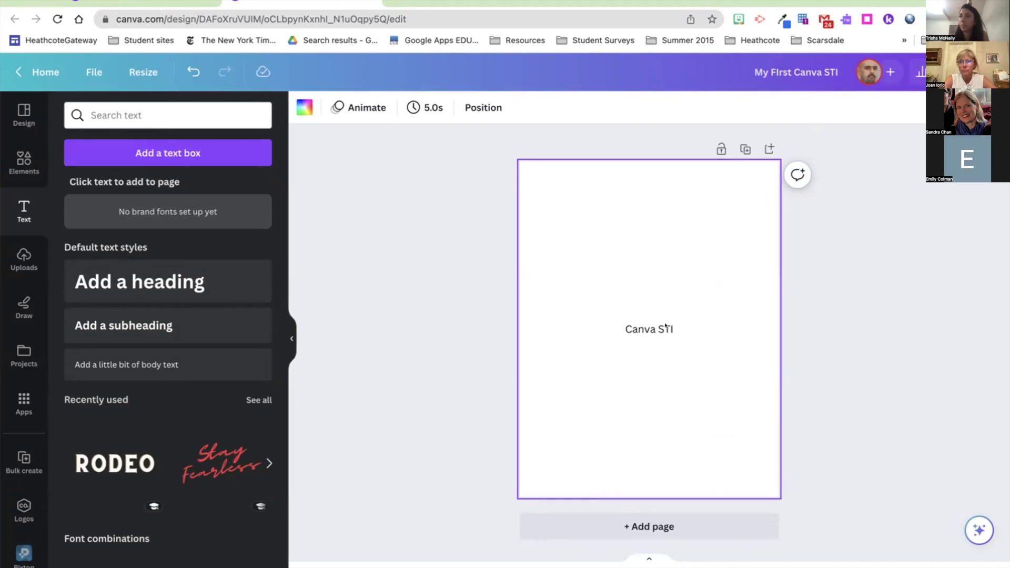
- Move the "Canva STI" text to the page's upper-left corner, aligned with the margin guides
{"action": "left_click_drag", "start_coordinate": [650, 329], "coordinate": [671, 266]}
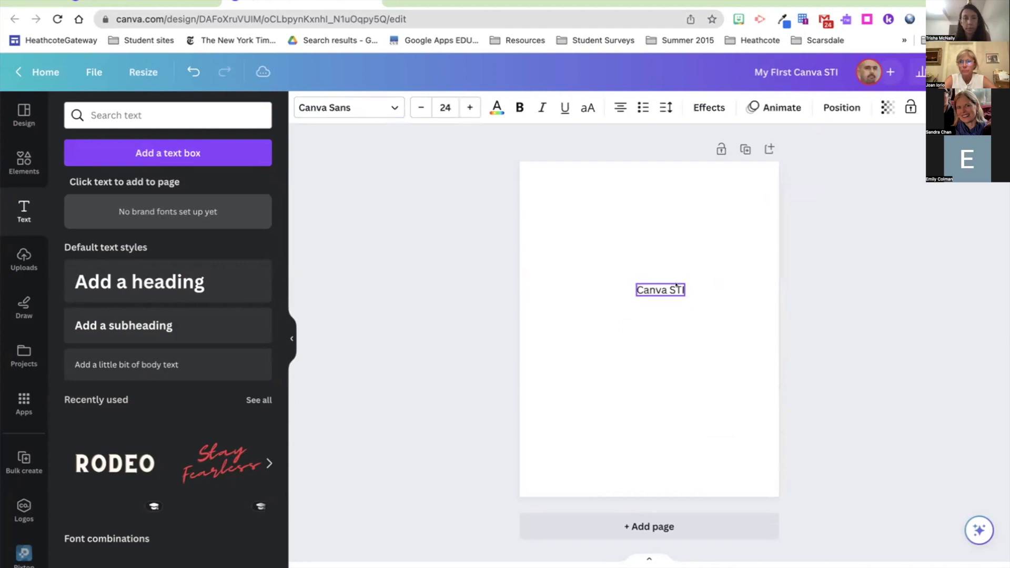
{"action": "left_click_drag", "start_coordinate": [673, 326], "coordinate": [624, 224]}
{"action": "left_click_drag", "start_coordinate": [624, 188], "coordinate": [623, 185]}
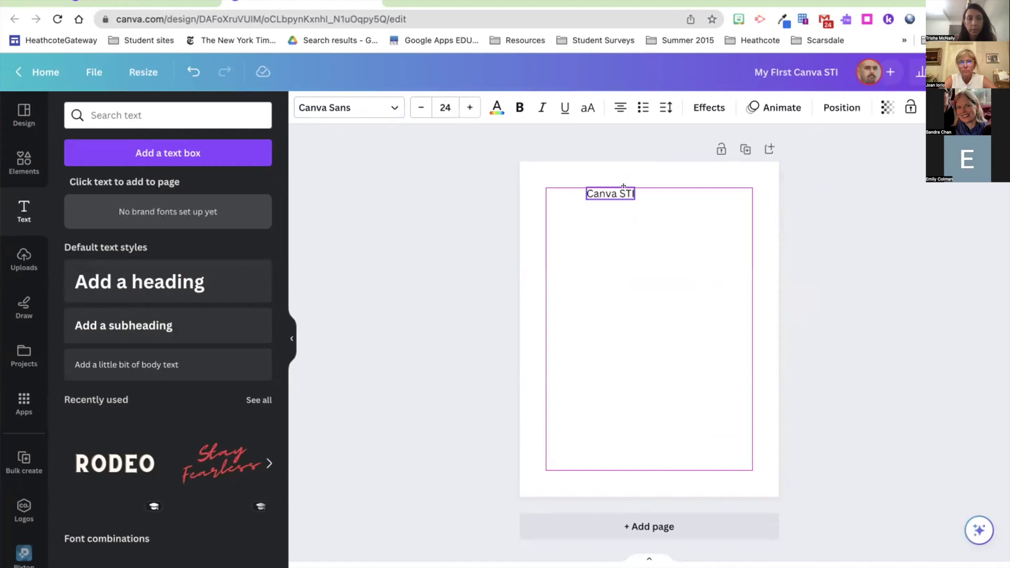
{"action": "left_click_drag", "start_coordinate": [623, 186], "coordinate": [582, 180]}
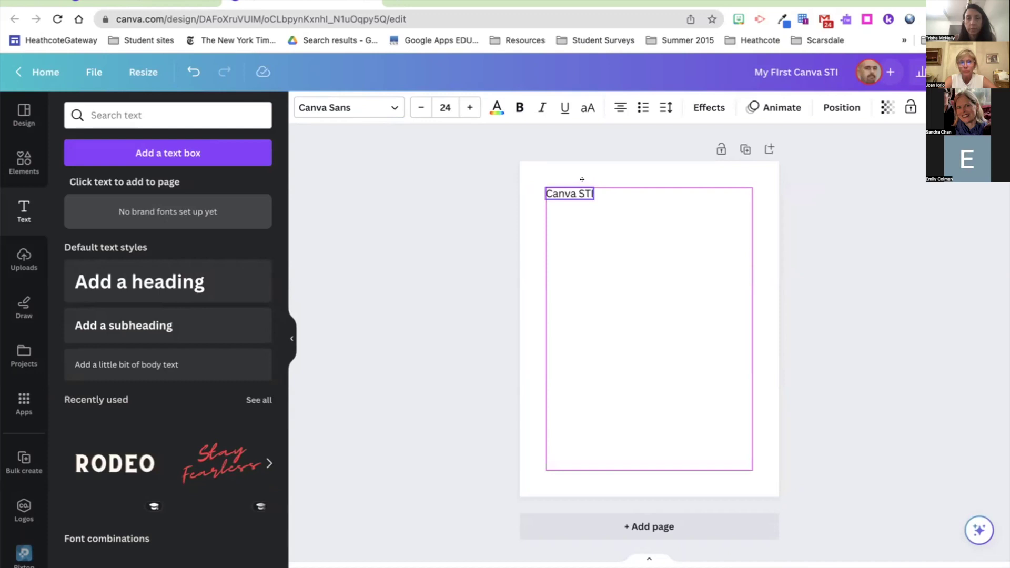
{"action": "left_click_drag", "start_coordinate": [582, 185], "coordinate": [582, 185]}
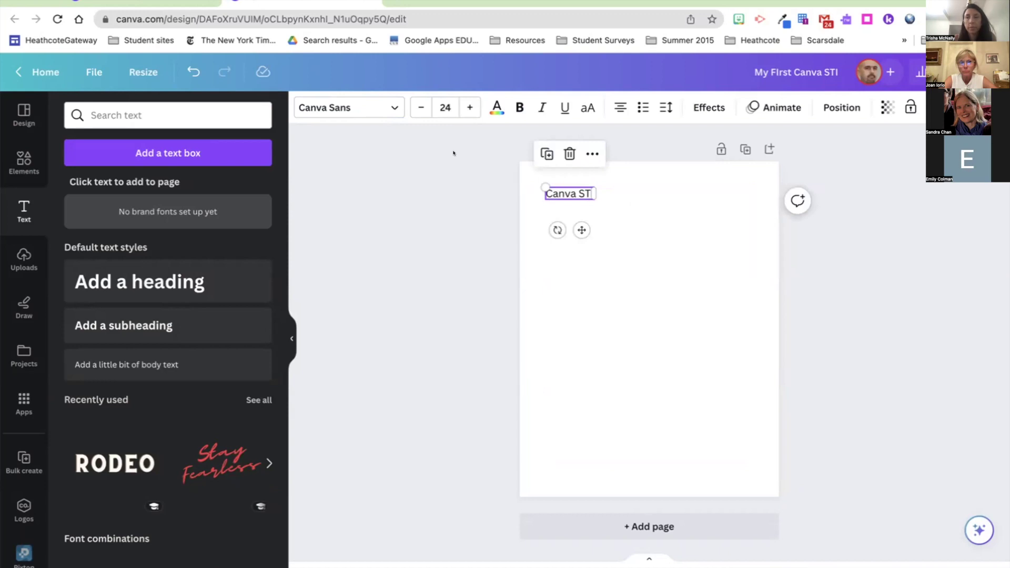
- Add the yellow SHINE font combination to the page and try to replace its middle line with new text
{"action": "scroll", "coordinate": [241, 425], "scroll_direction": "down", "scroll_amount": 5}
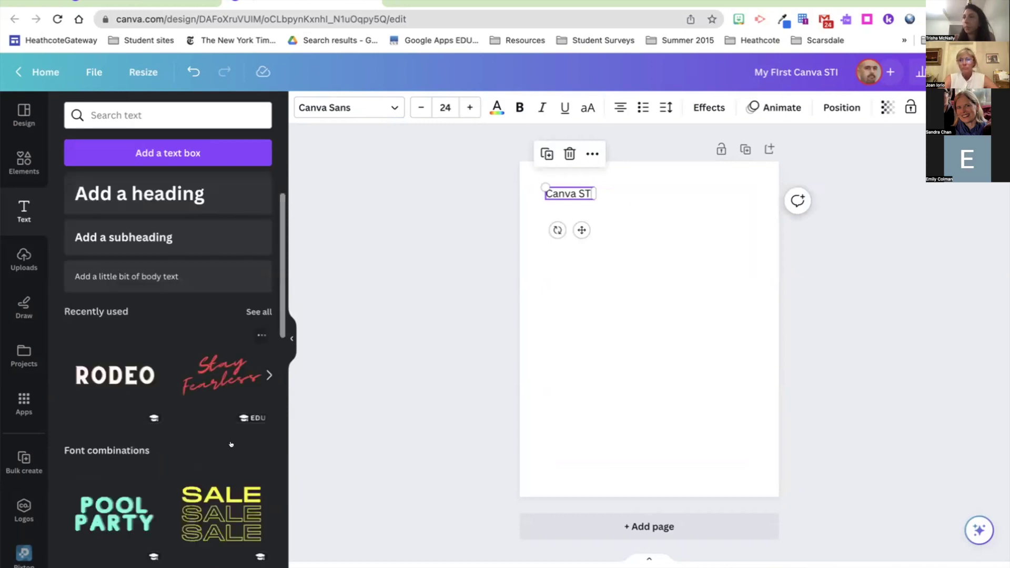
{"action": "scroll", "coordinate": [231, 444], "scroll_direction": "down", "scroll_amount": 3}
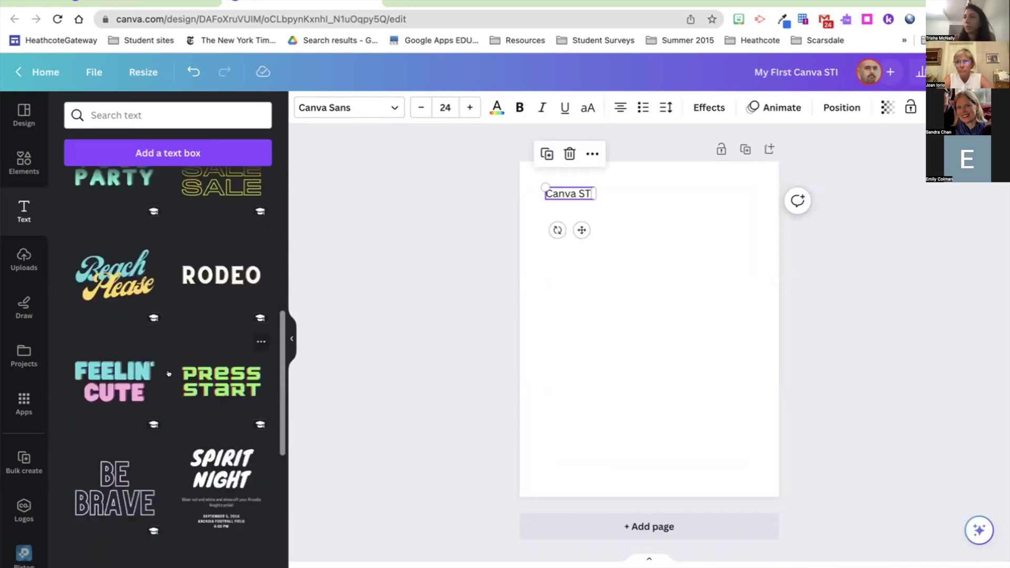
{"action": "scroll", "coordinate": [169, 374], "scroll_direction": "down", "scroll_amount": 2}
{"action": "scroll", "coordinate": [168, 374], "scroll_direction": "down", "scroll_amount": 5}
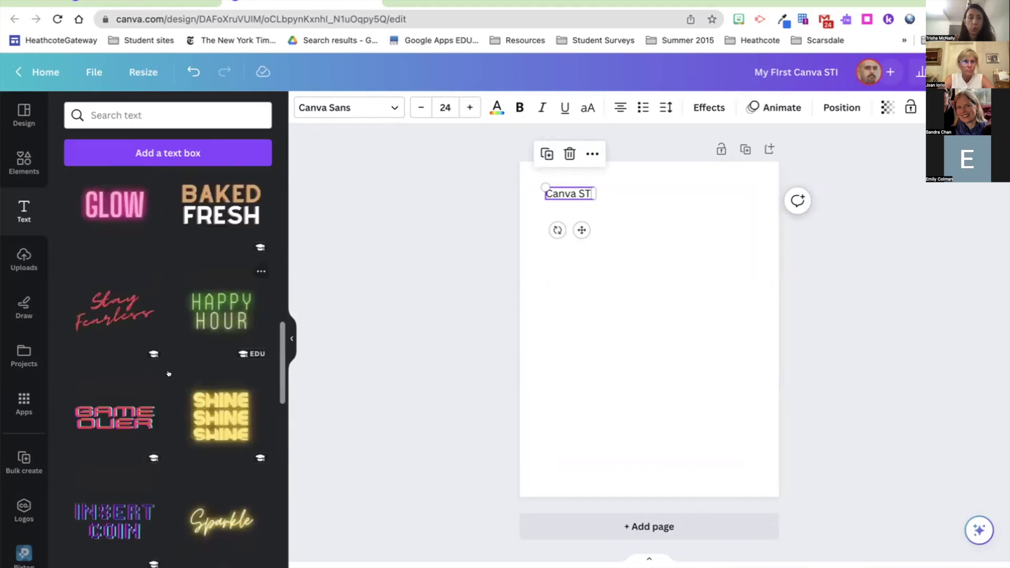
{"action": "left_click", "coordinate": [212, 393]}
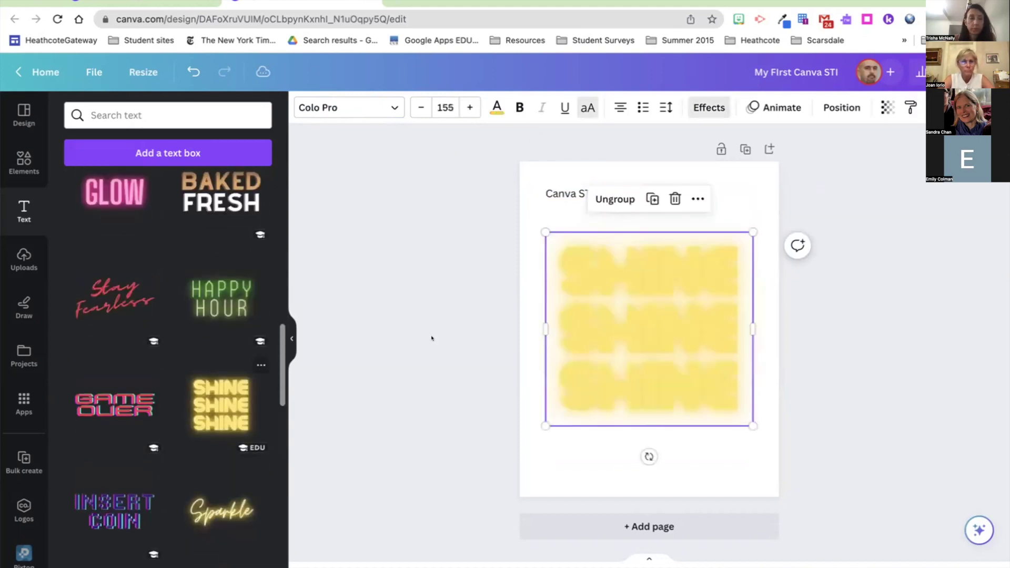
{"action": "left_click", "coordinate": [643, 316]}
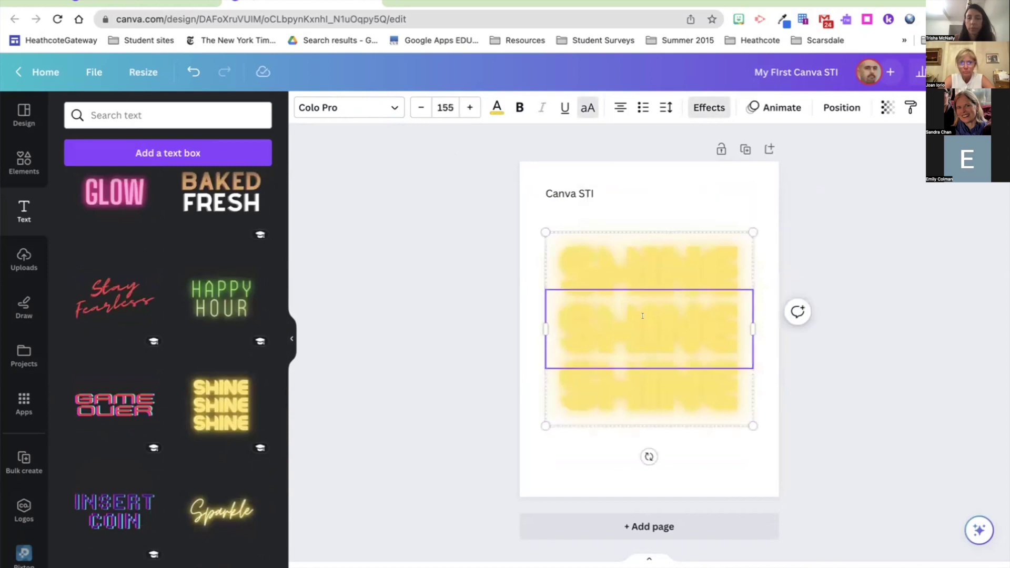
{"action": "type", "text": "HELL"}
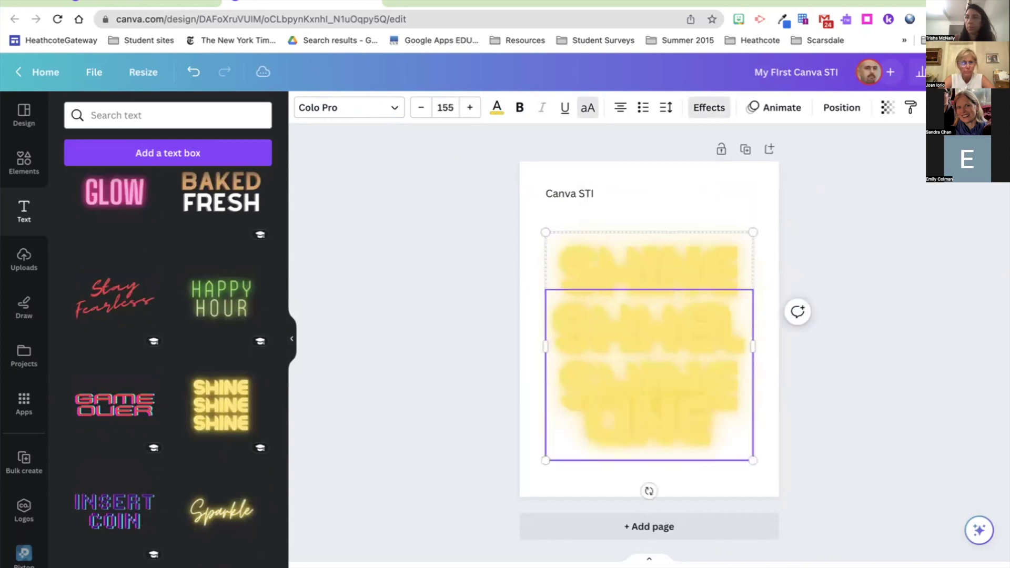
- Delete all the lines of the SHINE font combination from the page
{"action": "left_click", "coordinate": [498, 284]}
{"action": "left_click", "coordinate": [582, 336]}
{"action": "key", "text": "Delete"}
{"action": "left_click", "coordinate": [602, 283]}
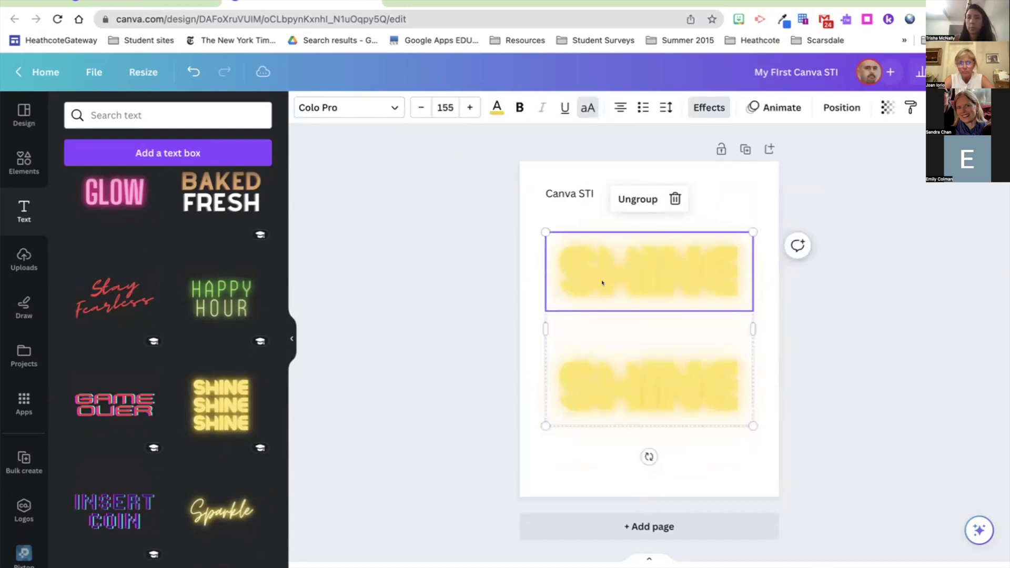
{"action": "key", "text": "Delete"}
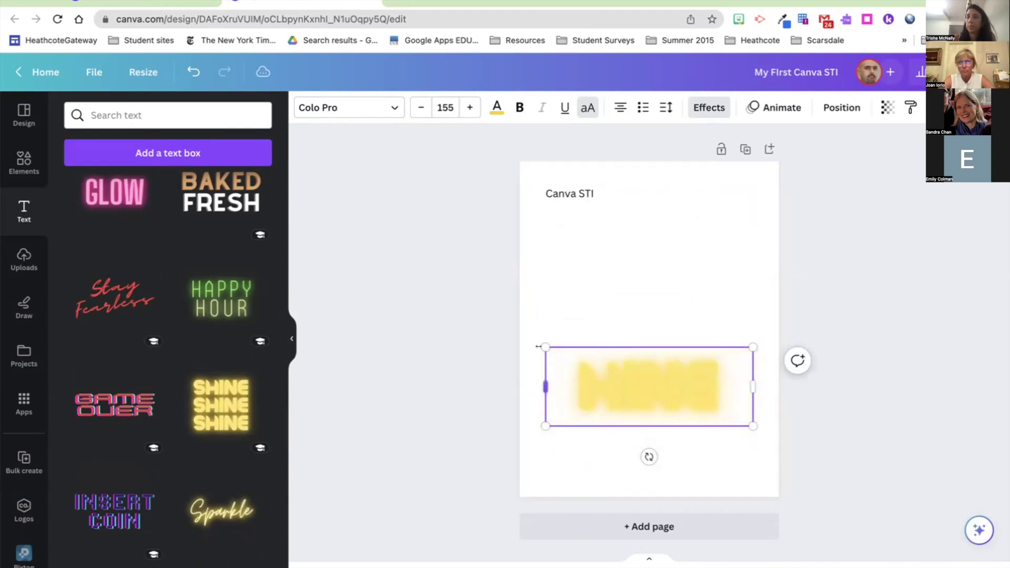
{"action": "left_click", "coordinate": [737, 444]}
{"action": "left_click", "coordinate": [713, 406]}
{"action": "key", "text": "Delete"}
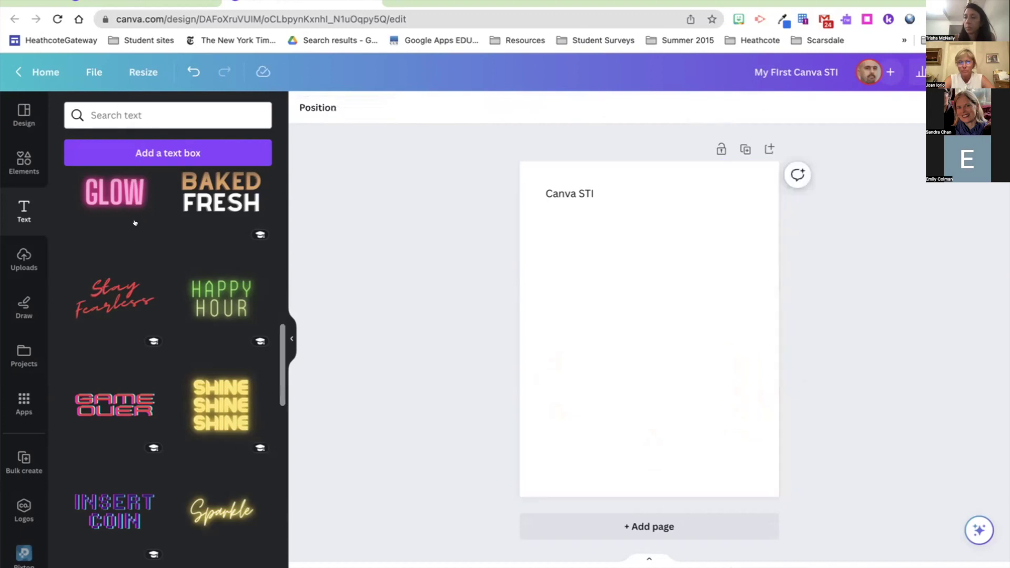
- Add a default heading to the page and set its font to Helvetica Now
{"action": "scroll", "coordinate": [134, 222], "scroll_direction": "up", "scroll_amount": 5}
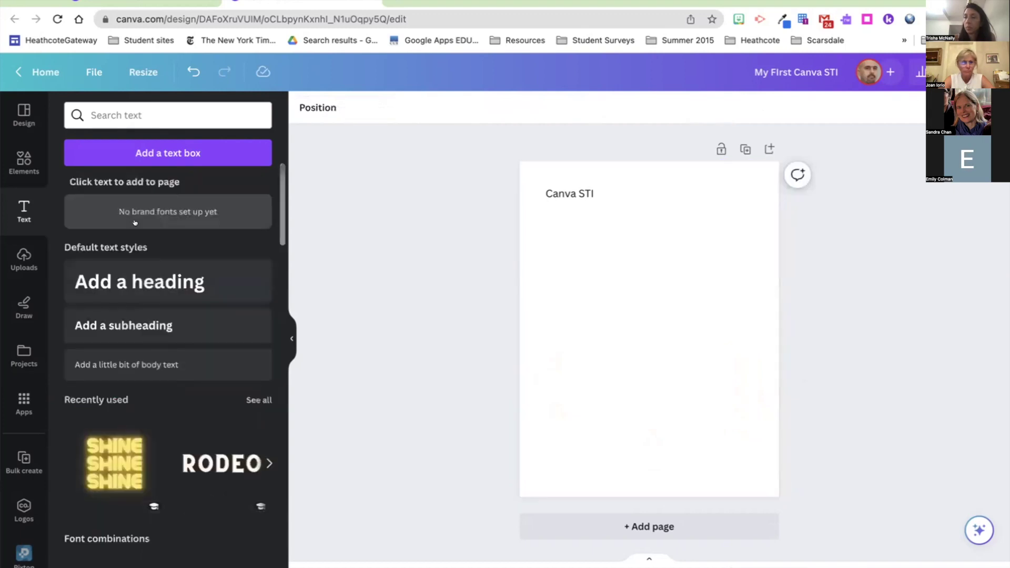
{"action": "left_click", "coordinate": [153, 273]}
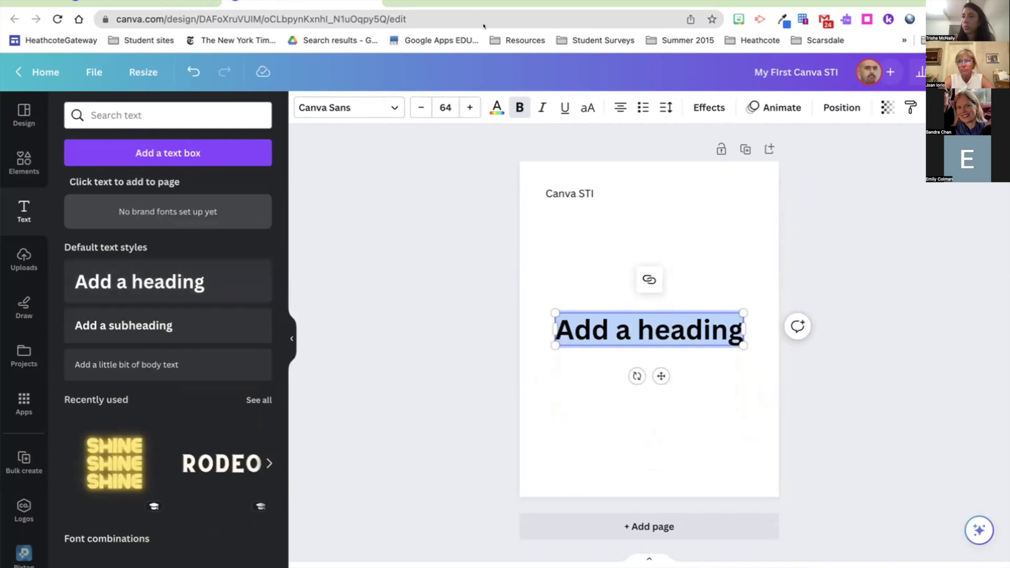
{"action": "left_click", "coordinate": [391, 105]}
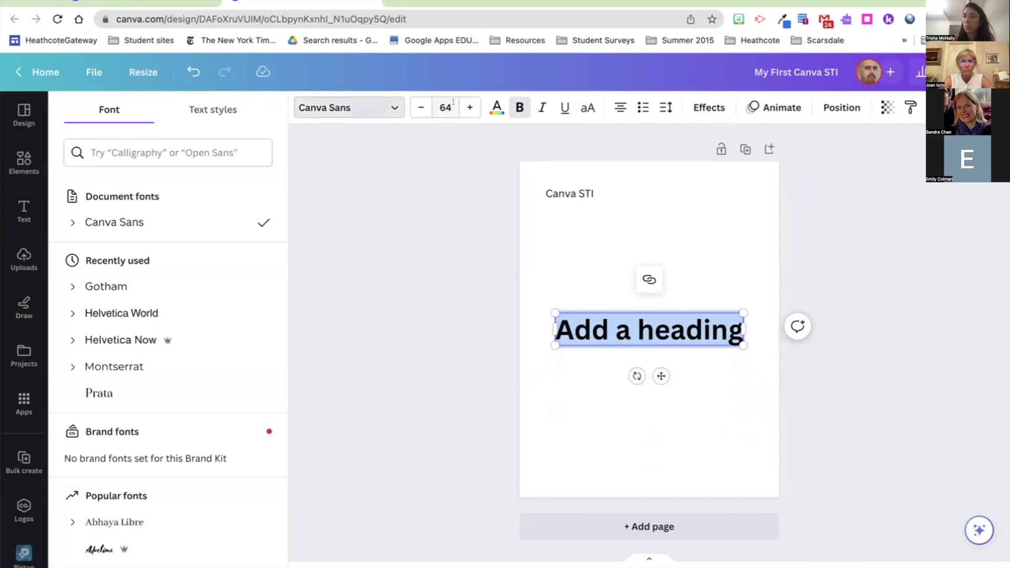
{"action": "left_click", "coordinate": [126, 339]}
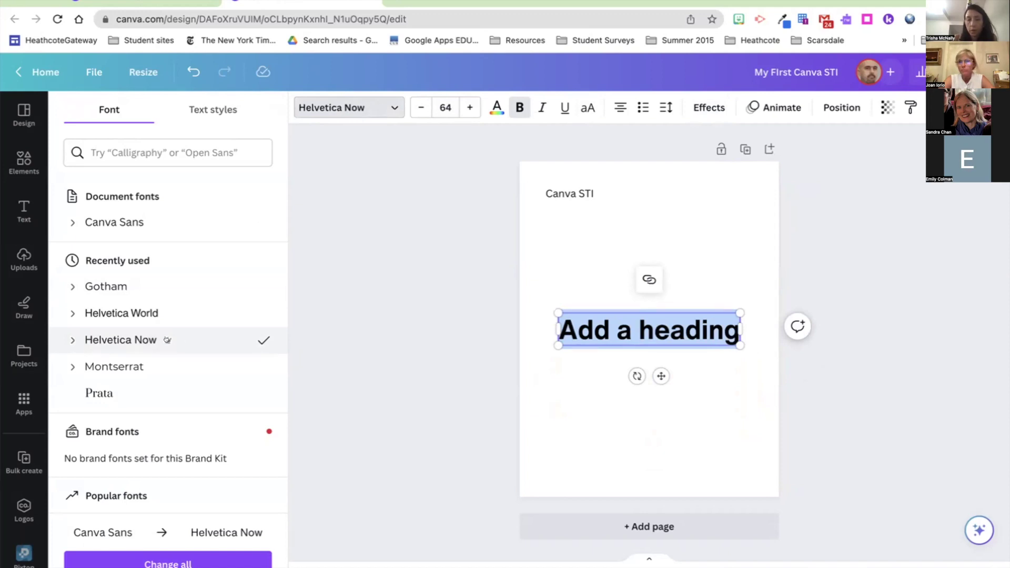
{"action": "mouse_move", "coordinate": [160, 339]}
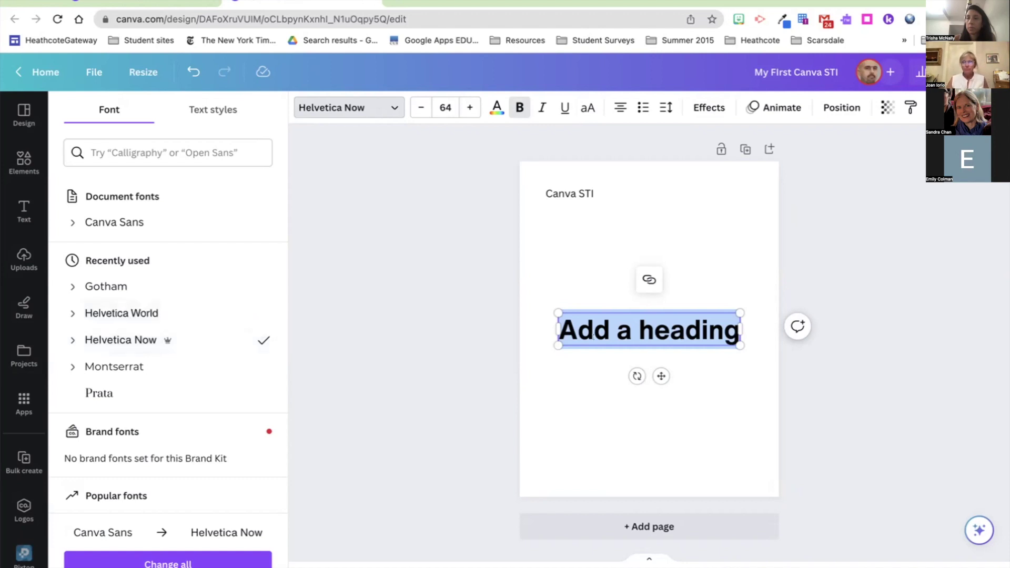
- Change the heading's text to "Hello" and move it to the page's upper-right corner, level with "Canva STI"
{"action": "type", "text": "Hello"}
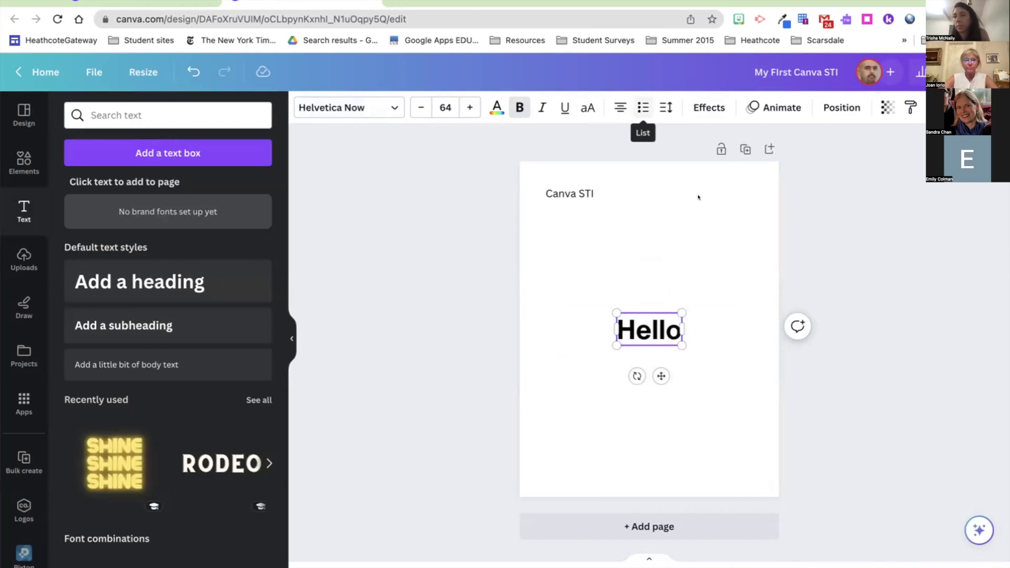
{"action": "left_click_drag", "start_coordinate": [662, 375], "coordinate": [722, 242]}
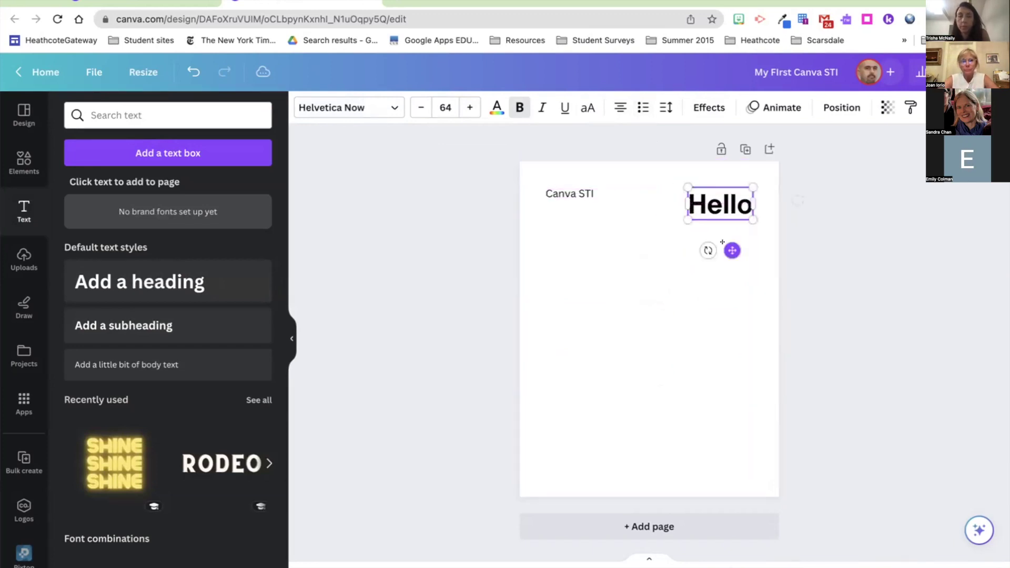
{"action": "left_click", "coordinate": [858, 293]}
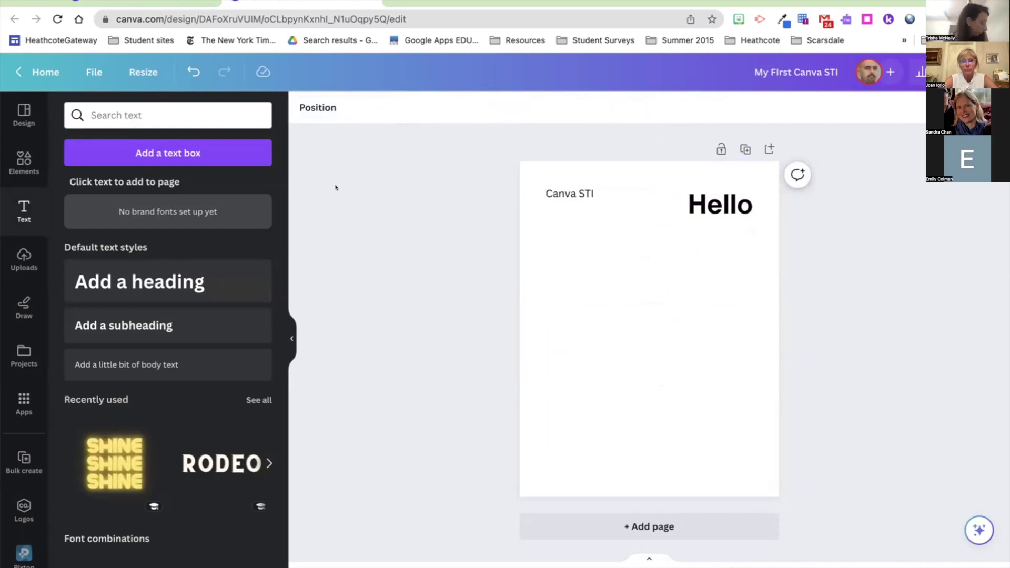
- Look through the elements library's categories: shapes, graphics, photos, videos, audio, charts, tables, frames, grids and collections
{"action": "left_click", "coordinate": [16, 167]}
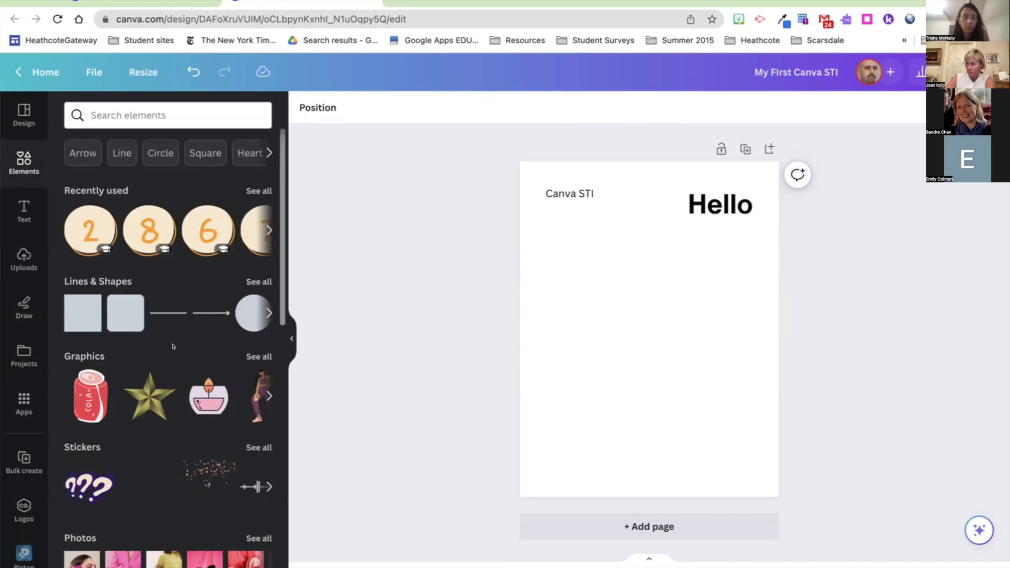
{"action": "scroll", "coordinate": [173, 350], "scroll_direction": "down", "scroll_amount": 6}
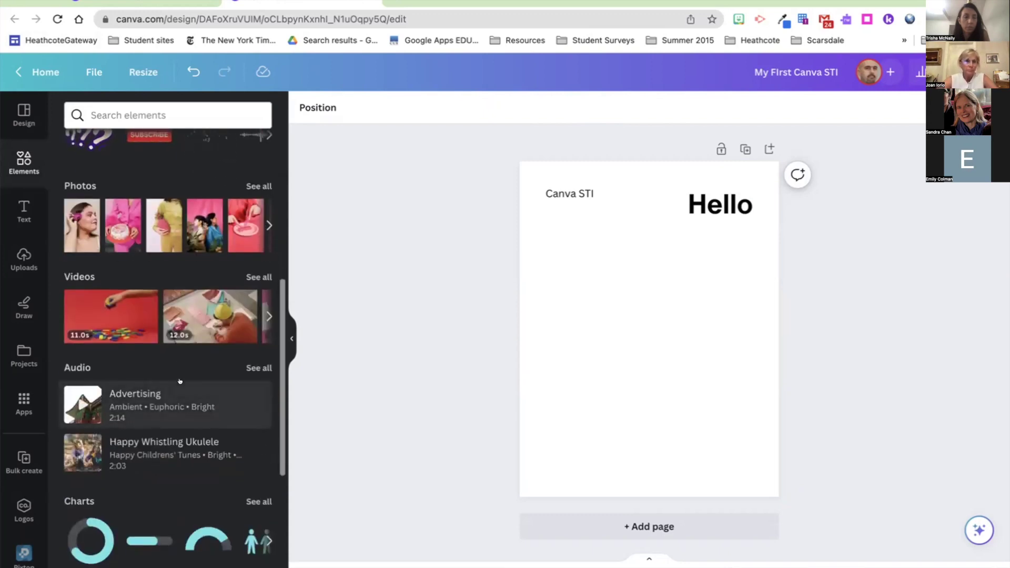
{"action": "scroll", "coordinate": [180, 382], "scroll_direction": "down", "scroll_amount": 5}
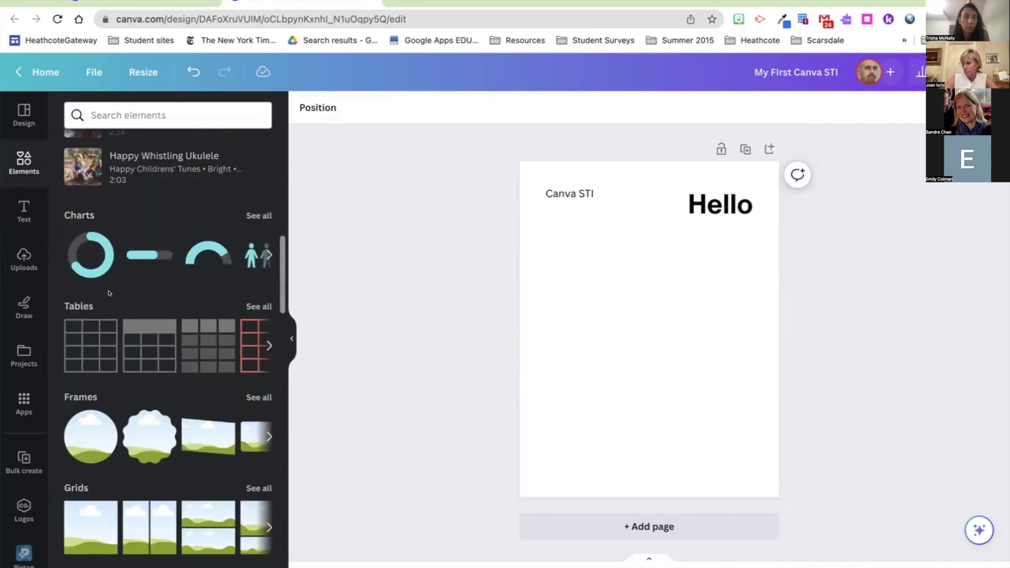
{"action": "scroll", "coordinate": [137, 414], "scroll_direction": "down", "scroll_amount": 2}
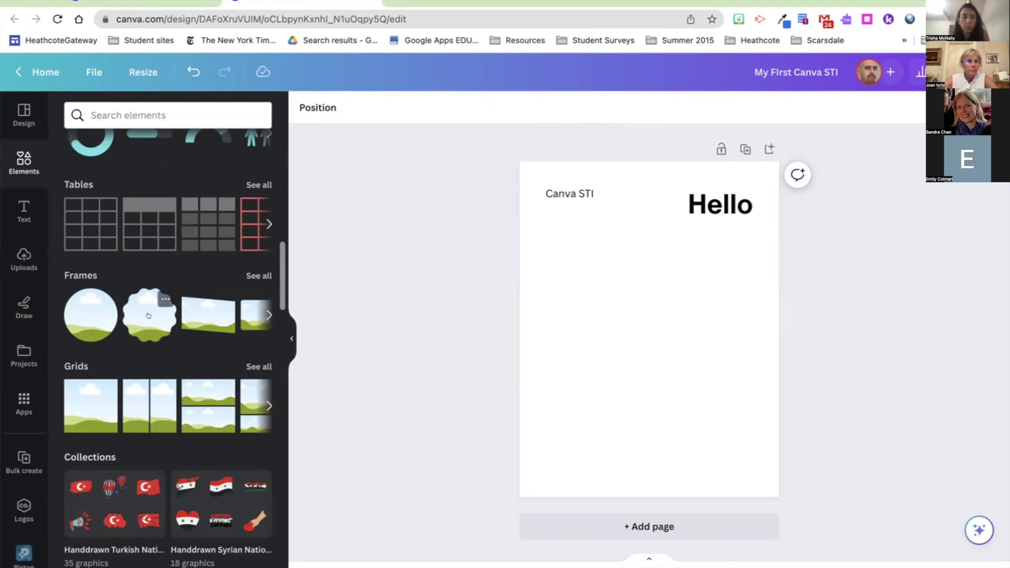
{"action": "scroll", "coordinate": [135, 310], "scroll_direction": "down", "scroll_amount": 5}
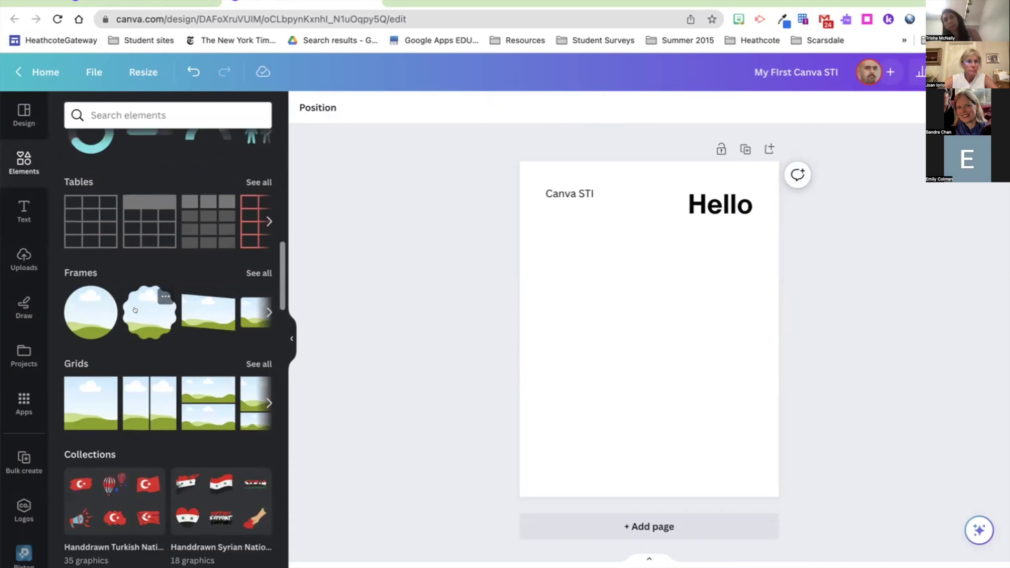
{"action": "scroll", "coordinate": [135, 310], "scroll_direction": "down", "scroll_amount": 20}
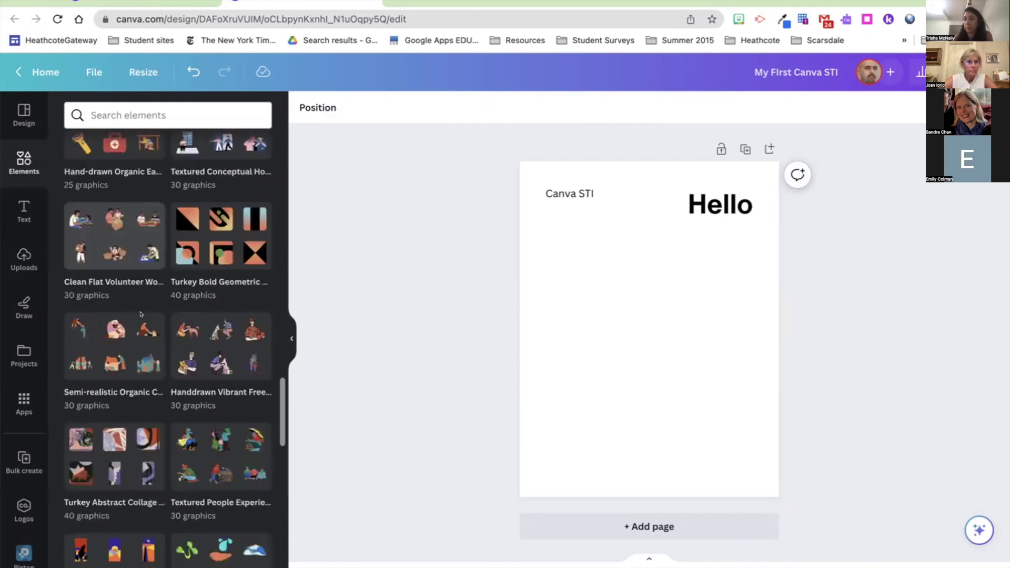
{"action": "scroll", "coordinate": [141, 314], "scroll_direction": "down", "scroll_amount": 4}
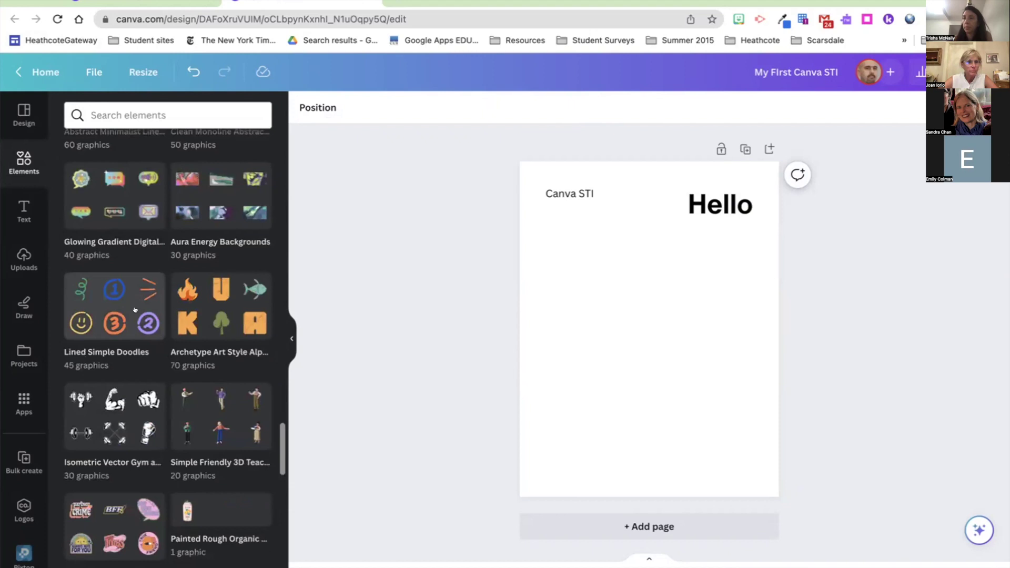
{"action": "scroll", "coordinate": [134, 310], "scroll_direction": "up", "scroll_amount": 20}
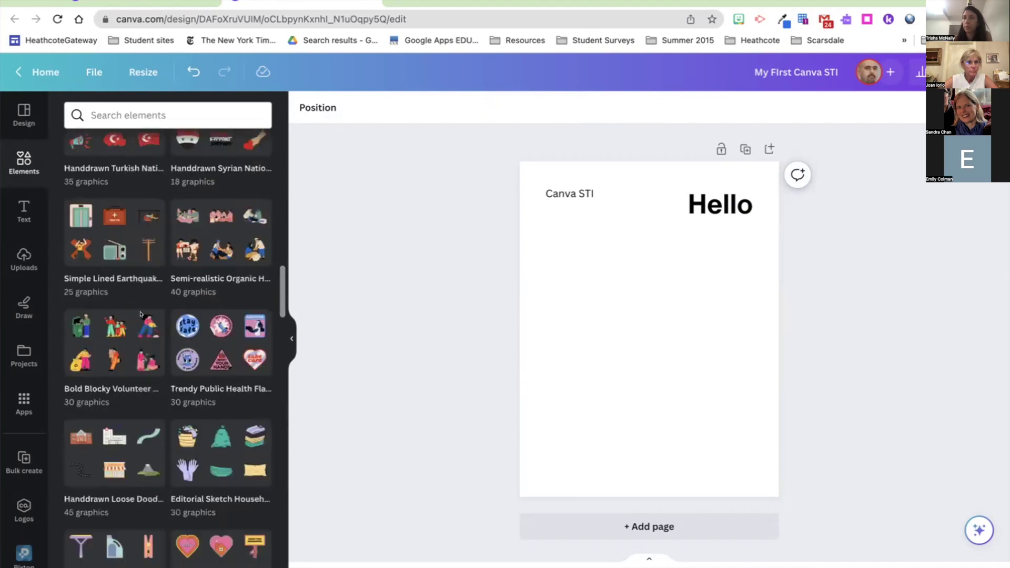
- Search the elements for "school", add the black outline school building graphic and enlarge it in the middle of the page
{"action": "left_click", "coordinate": [133, 115]}
{"action": "type", "text": "school"}
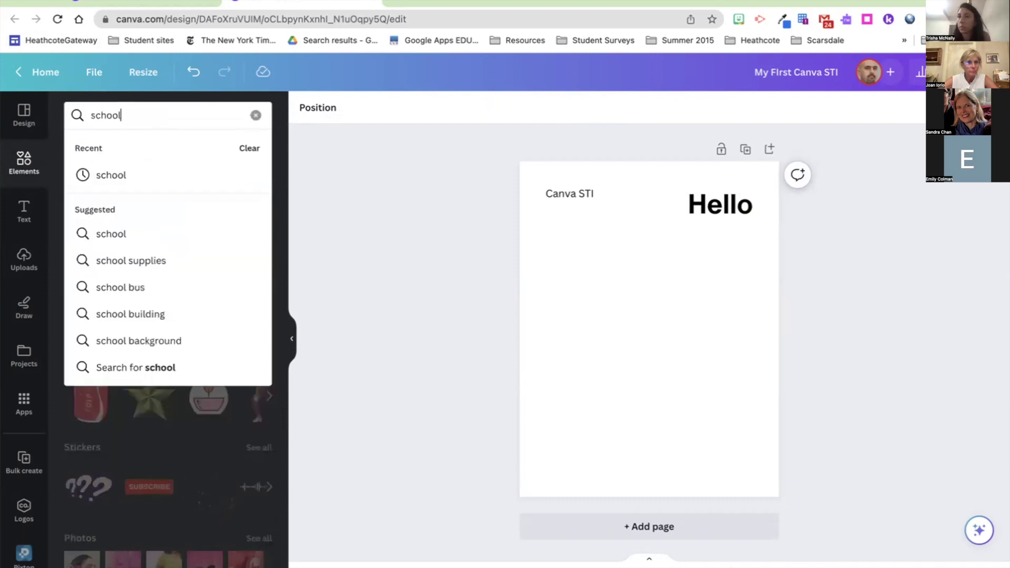
{"action": "key", "text": "Return"}
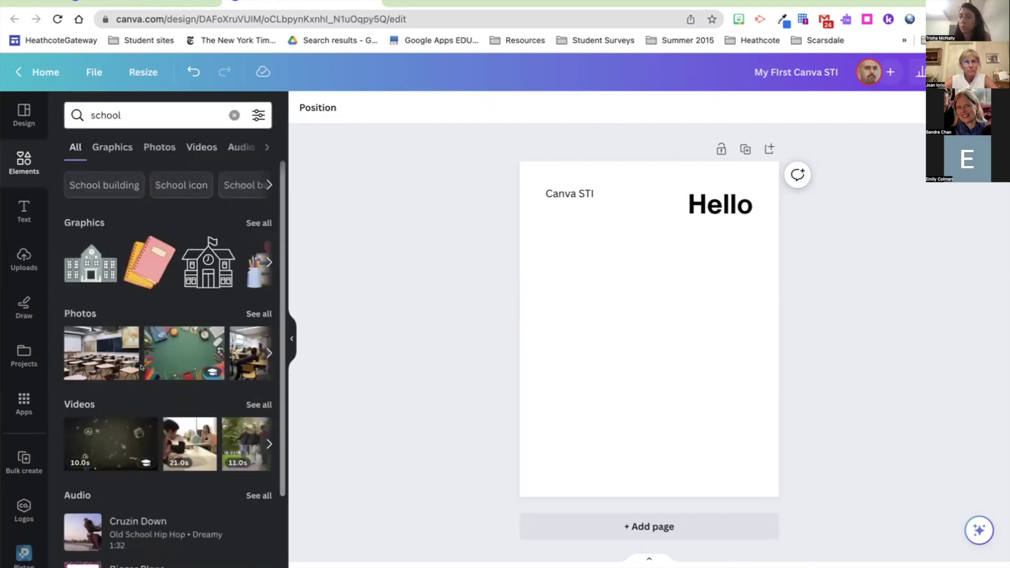
{"action": "left_click", "coordinate": [208, 254]}
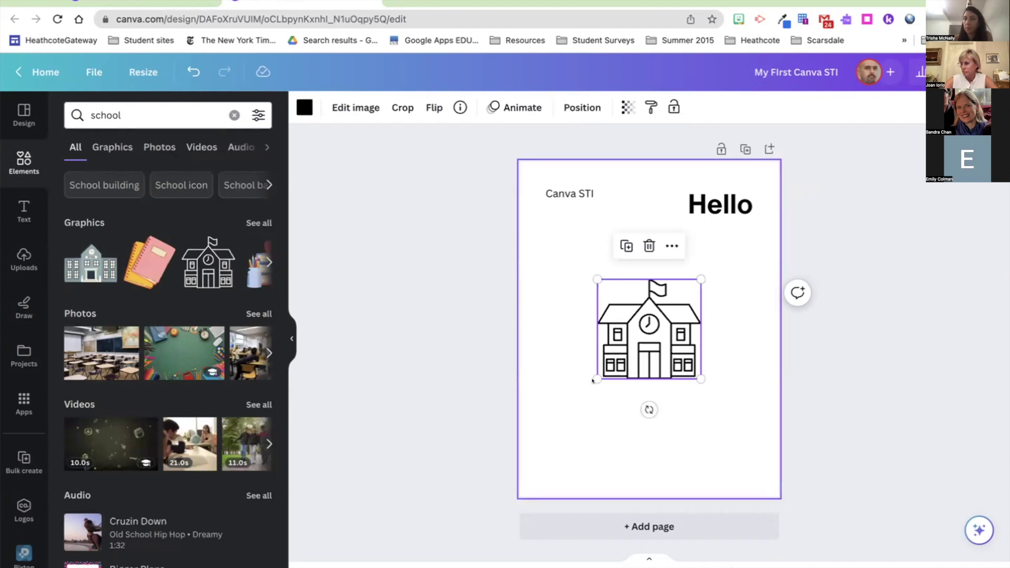
{"action": "left_click_drag", "start_coordinate": [597, 379], "coordinate": [534, 439]}
{"action": "left_click_drag", "start_coordinate": [634, 392], "coordinate": [665, 360]}
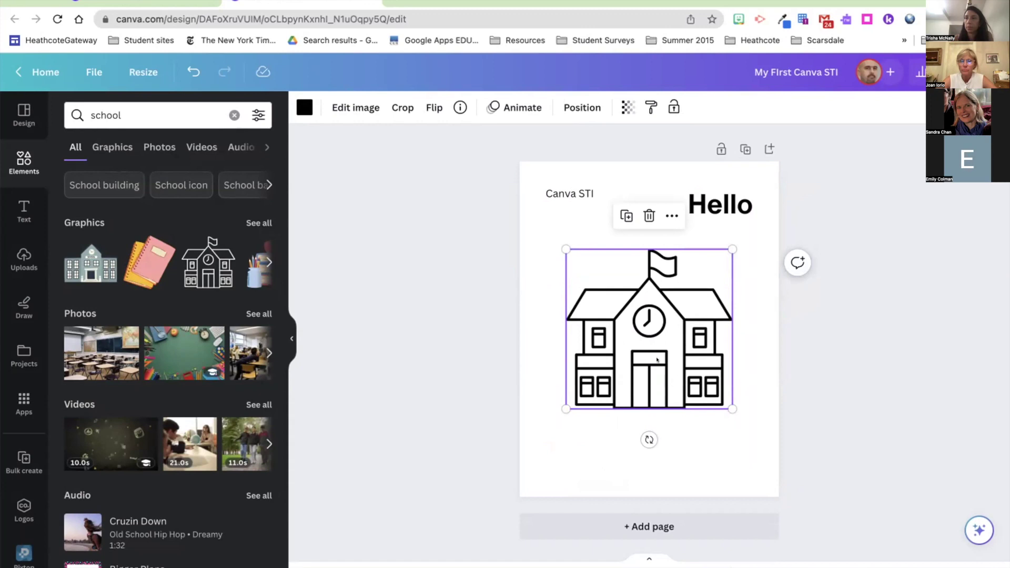
- Recolor the school building graphic from the default solid colors to pink
{"action": "left_click", "coordinate": [304, 107]}
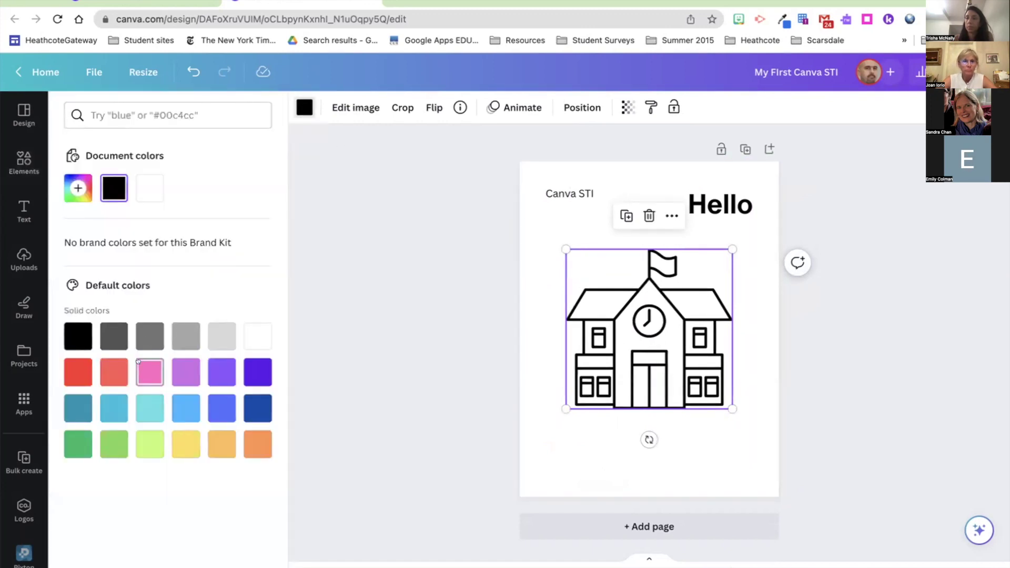
{"action": "left_click", "coordinate": [138, 361]}
{"action": "key", "text": "Escape"}
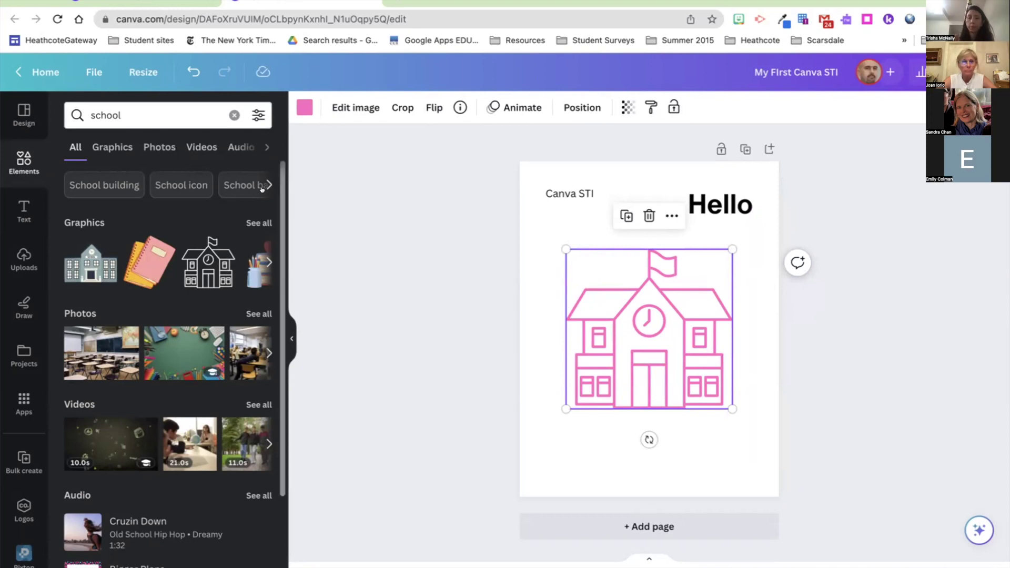
- Show all the school graphics, look through them, and search the graphics for "1" instead
{"action": "left_click", "coordinate": [263, 220]}
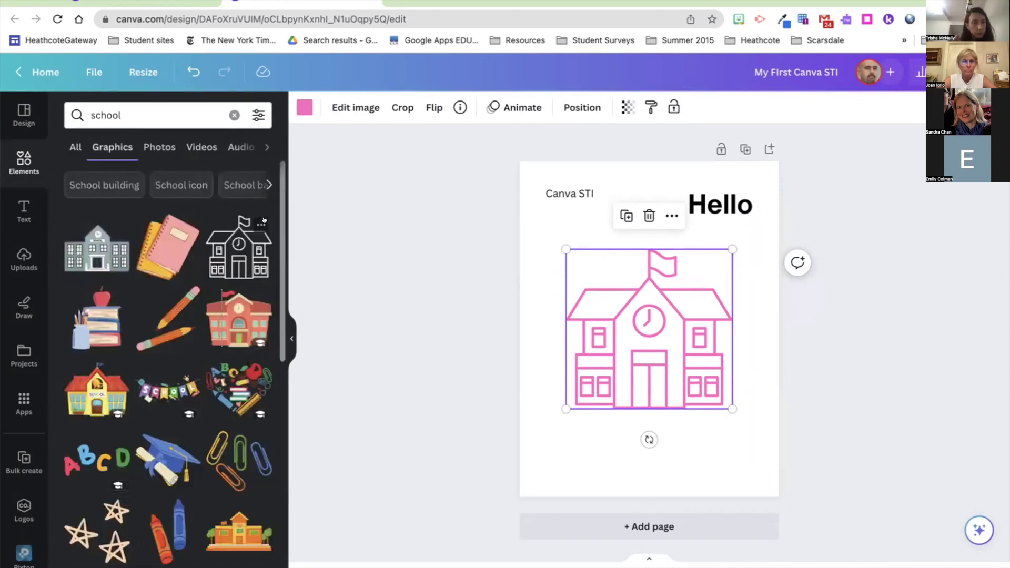
{"action": "scroll", "coordinate": [240, 267], "scroll_direction": "down", "scroll_amount": 10}
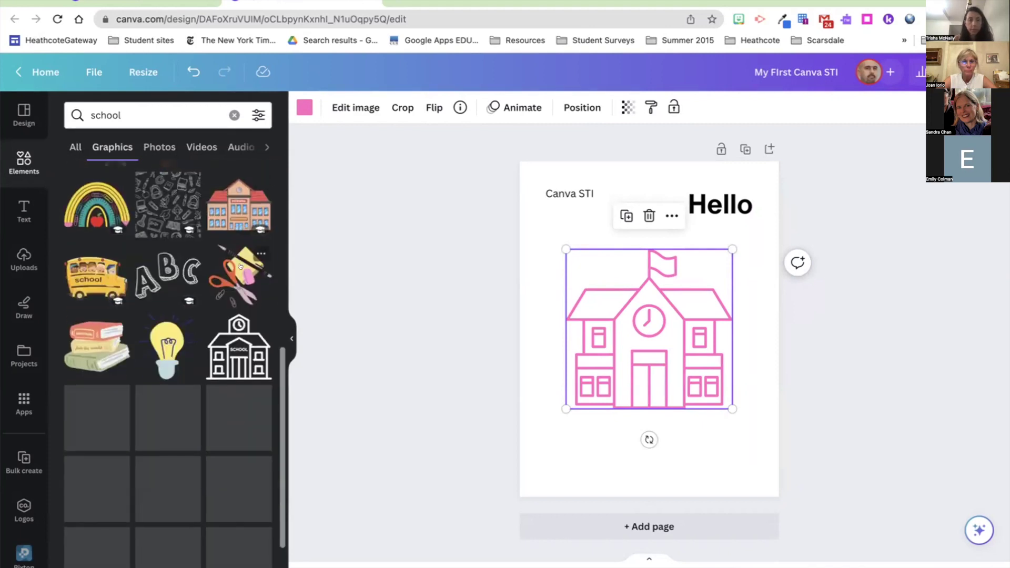
{"action": "scroll", "coordinate": [240, 267], "scroll_direction": "down", "scroll_amount": 2}
{"action": "left_click", "coordinate": [132, 116]}
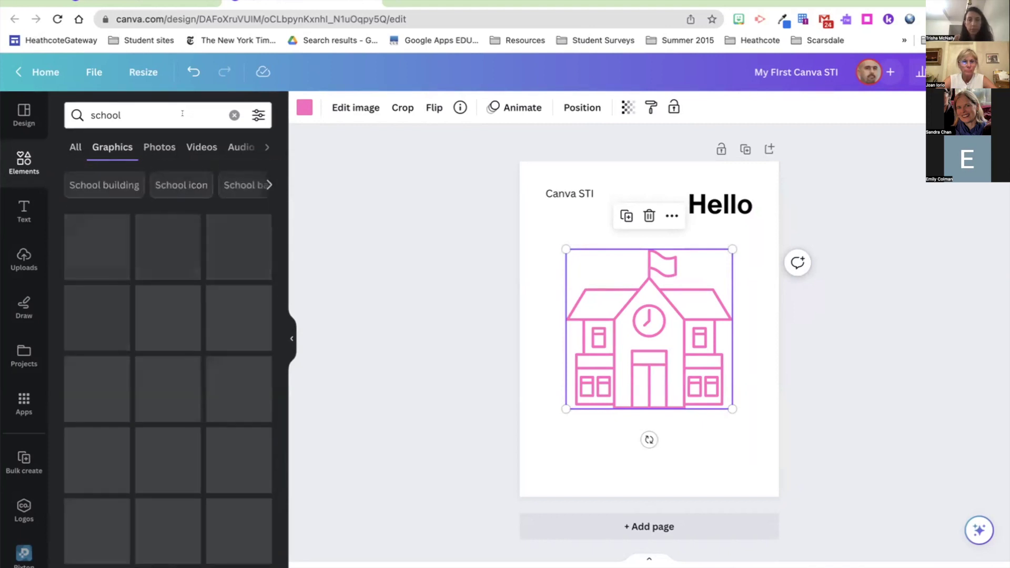
{"action": "type", "text": "nu"}
{"action": "key", "text": "BackSpace"}
{"action": "key", "text": "BackSpace"}
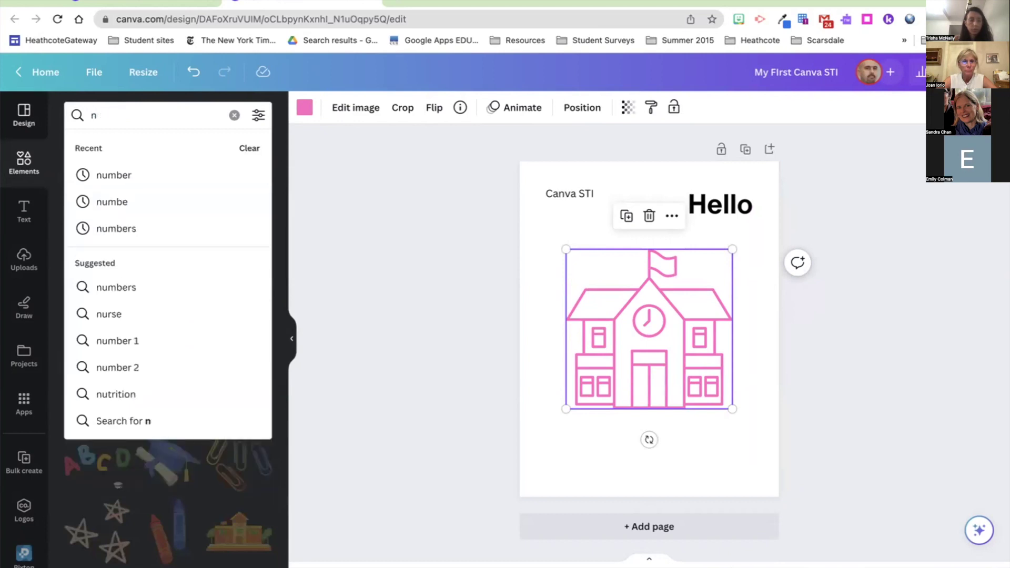
{"action": "type", "text": "1"}
{"action": "key", "text": "Return"}
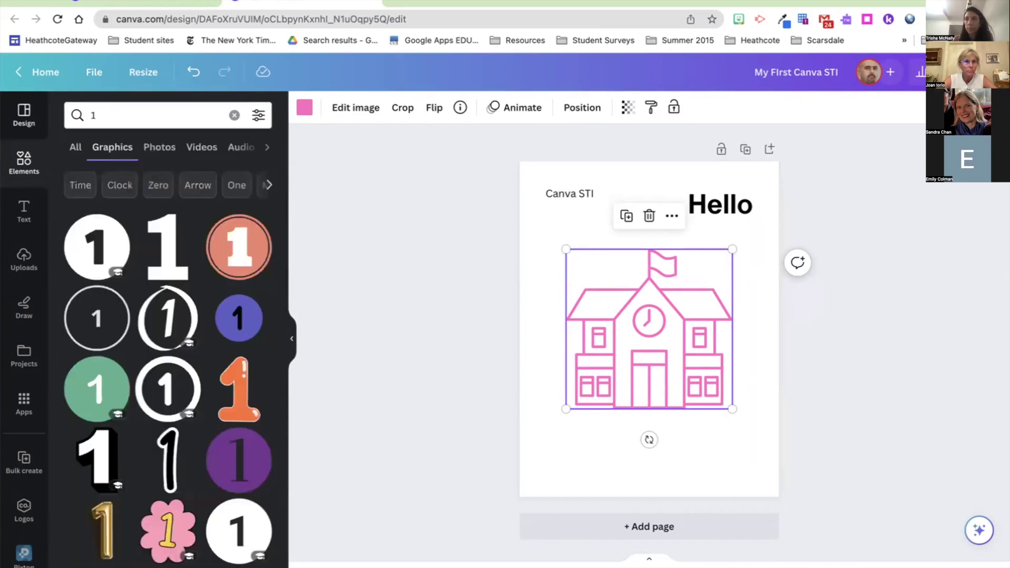
- Add the coral round number 1 badge to the page and delete the pink school building behind it
{"action": "left_click", "coordinate": [239, 247]}
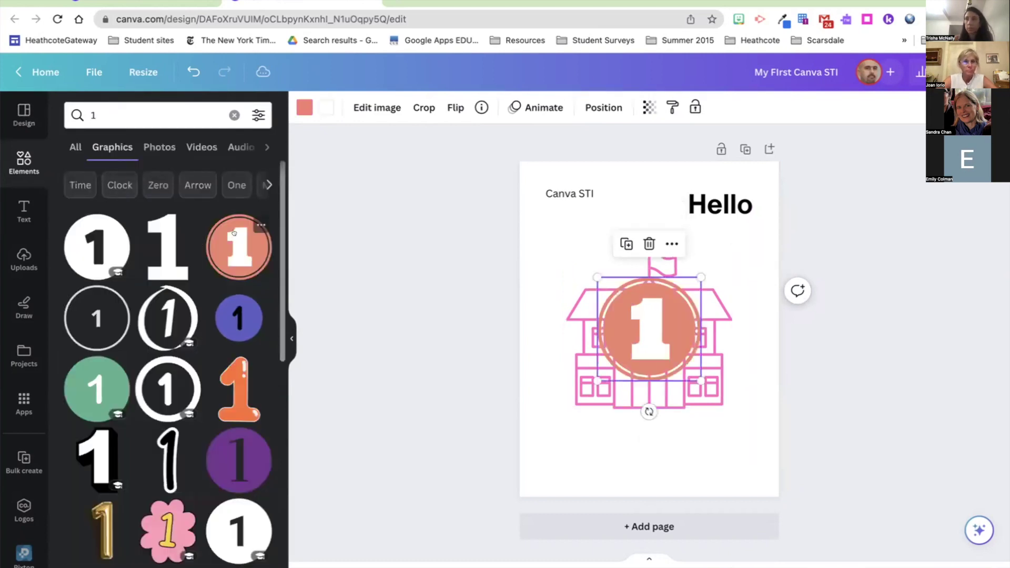
{"action": "left_click", "coordinate": [666, 284]}
{"action": "key", "text": "Delete"}
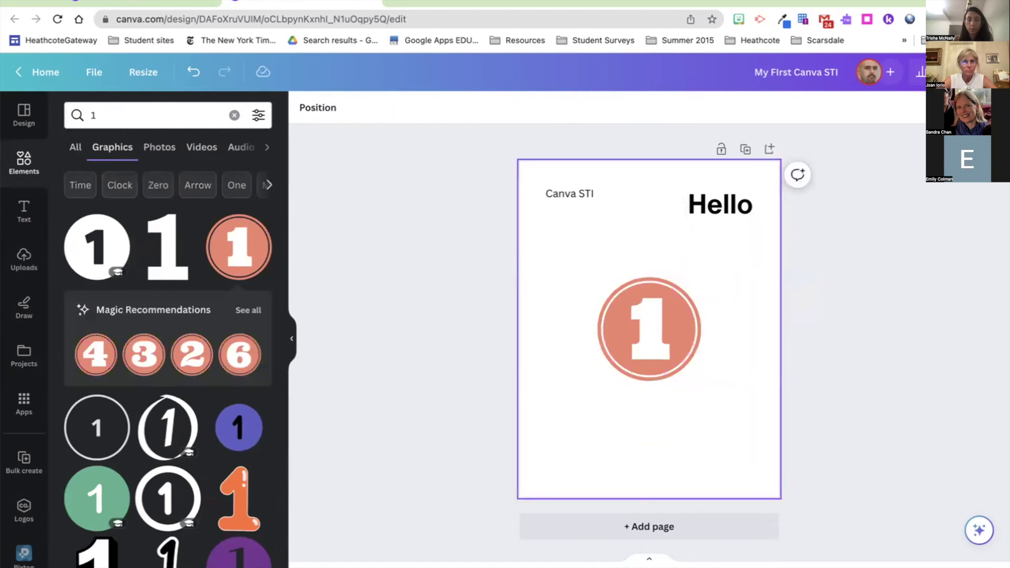
- Recolor the number 1 badge with a light orange circle and a black numeral
{"action": "left_click", "coordinate": [666, 285]}
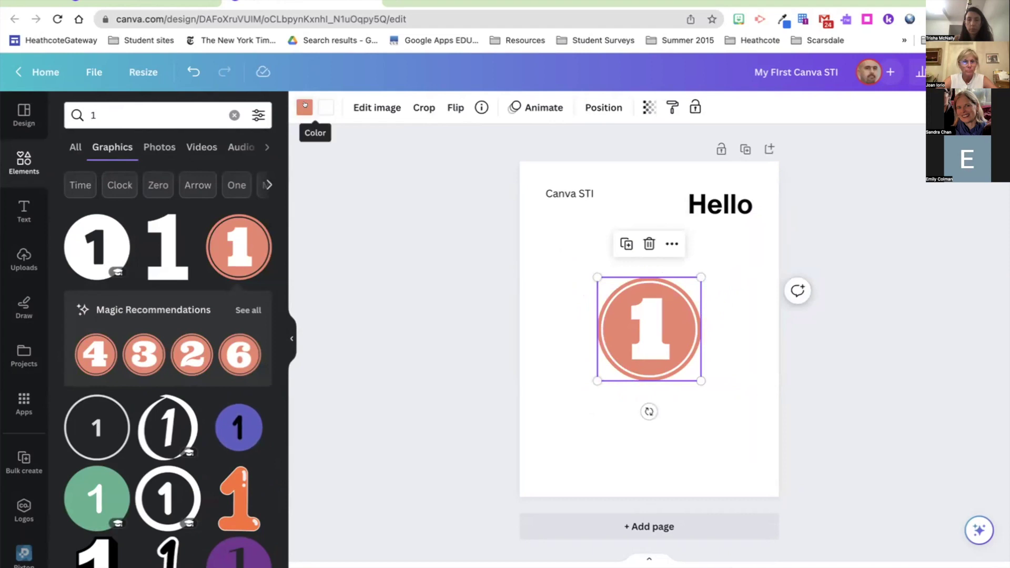
{"action": "left_click", "coordinate": [297, 106]}
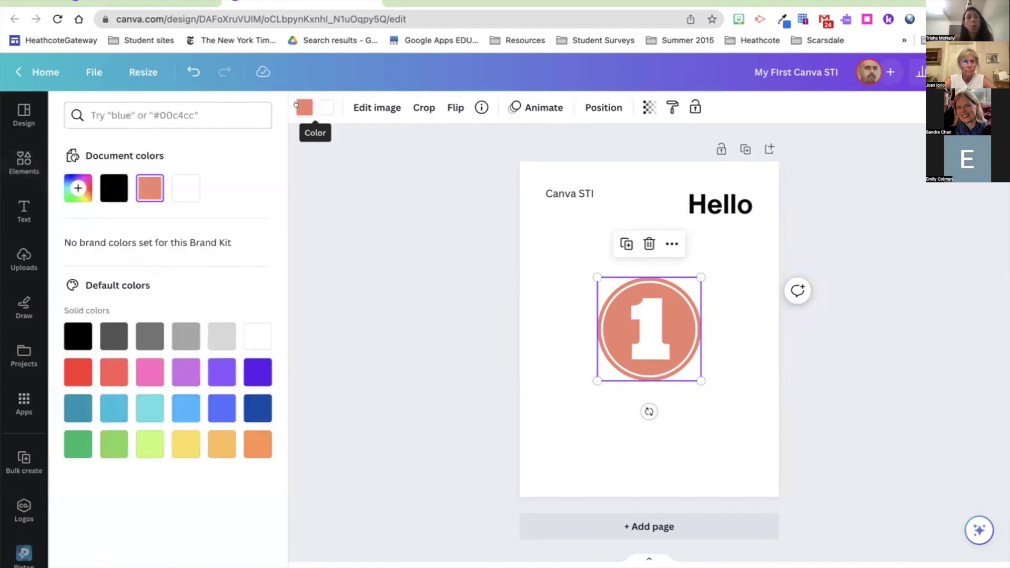
{"action": "left_click", "coordinate": [219, 436]}
{"action": "left_click", "coordinate": [326, 107]}
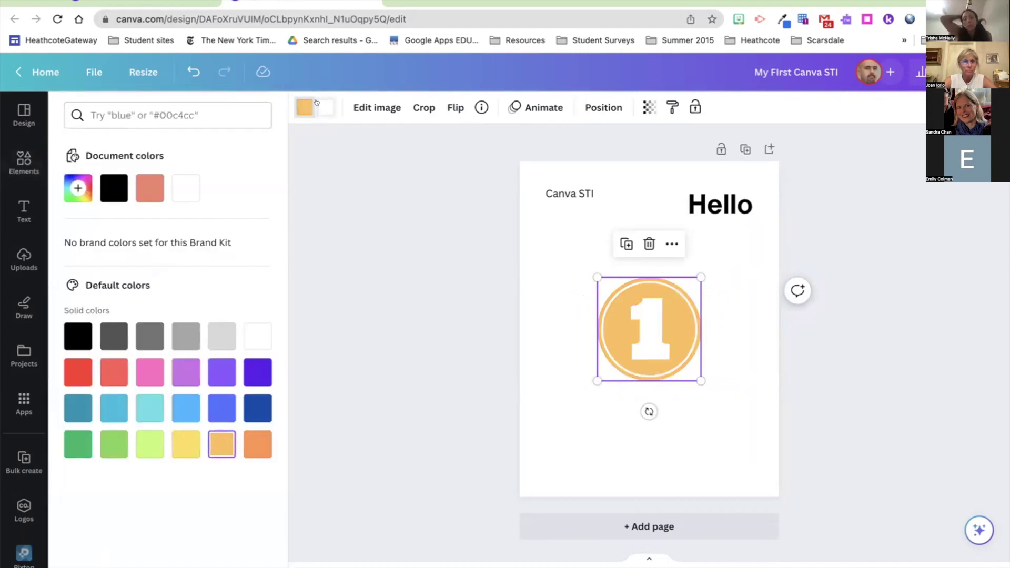
{"action": "left_click", "coordinate": [73, 330]}
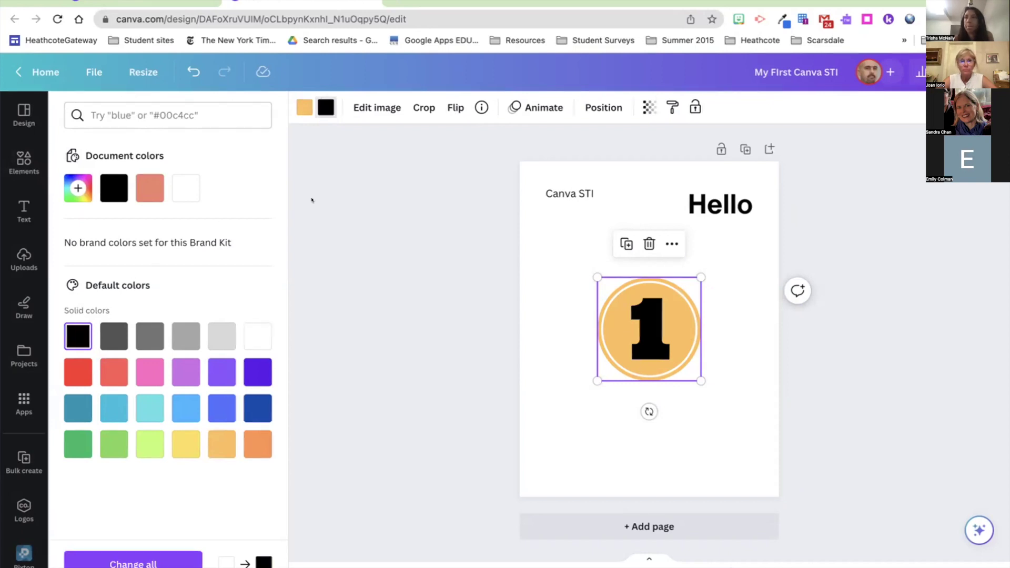
- Return to the elements library and search it for "telephone" using the suggested term
{"action": "left_click", "coordinate": [23, 163]}
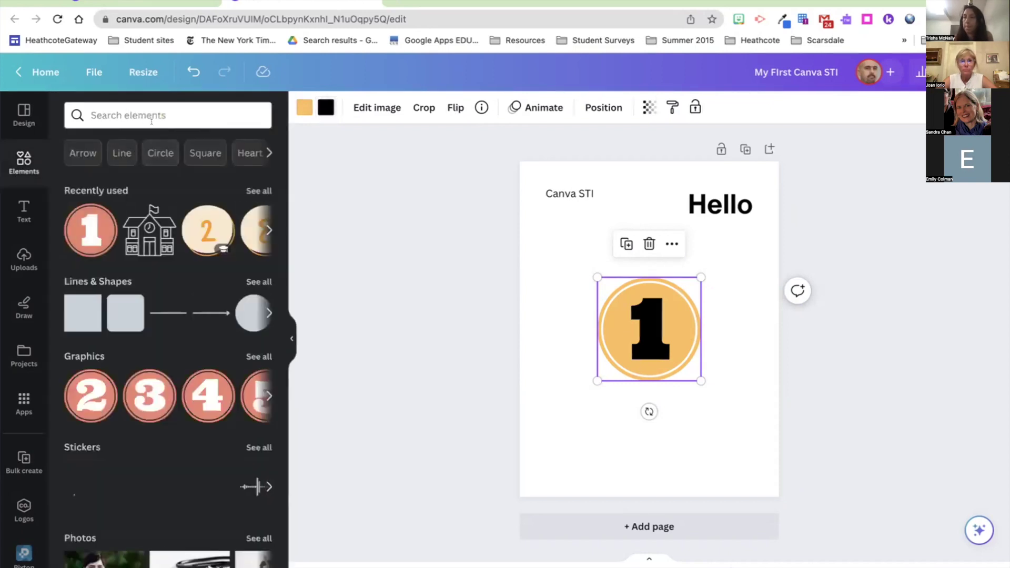
{"action": "left_click", "coordinate": [158, 116]}
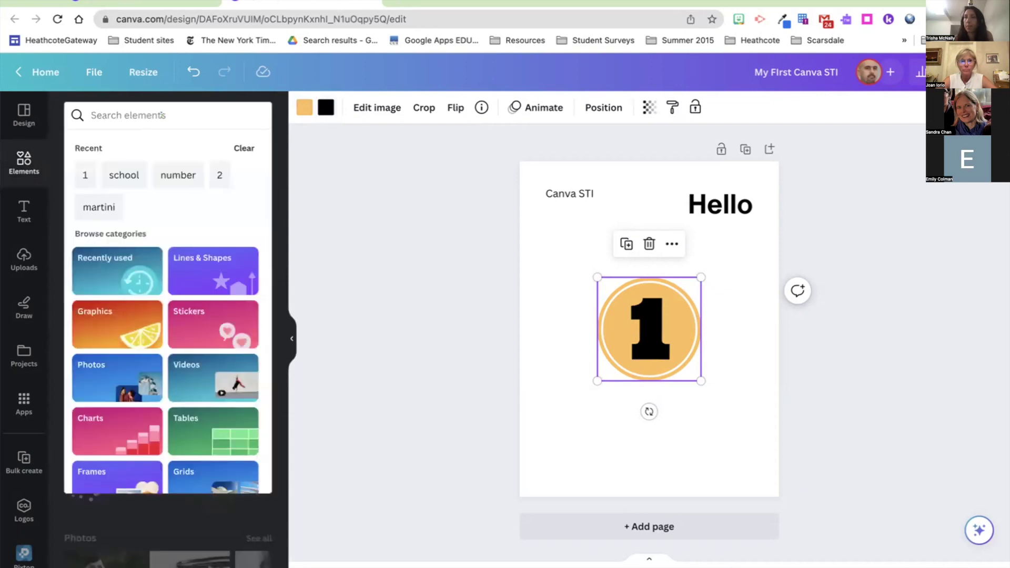
{"action": "type", "text": "tel"}
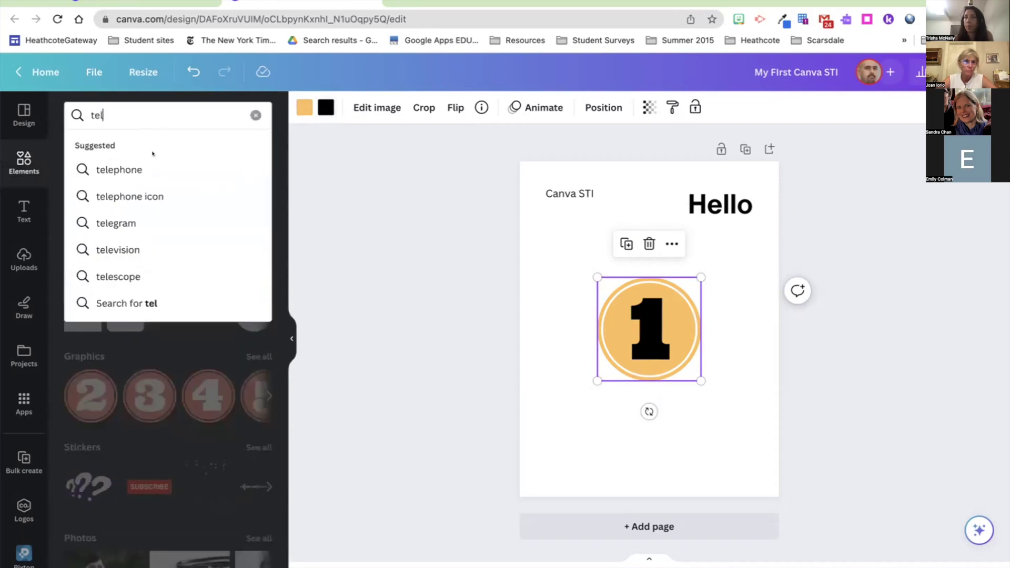
{"action": "left_click", "coordinate": [150, 168]}
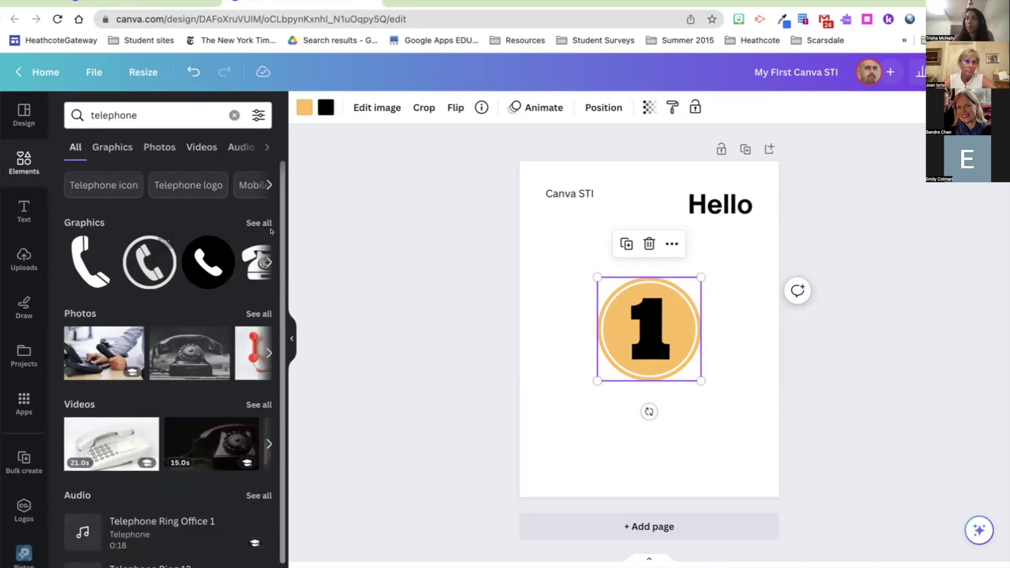
- Browse the telephone graphics, first in the preview row and then in the full list of graphics
{"action": "left_click", "coordinate": [263, 262]}
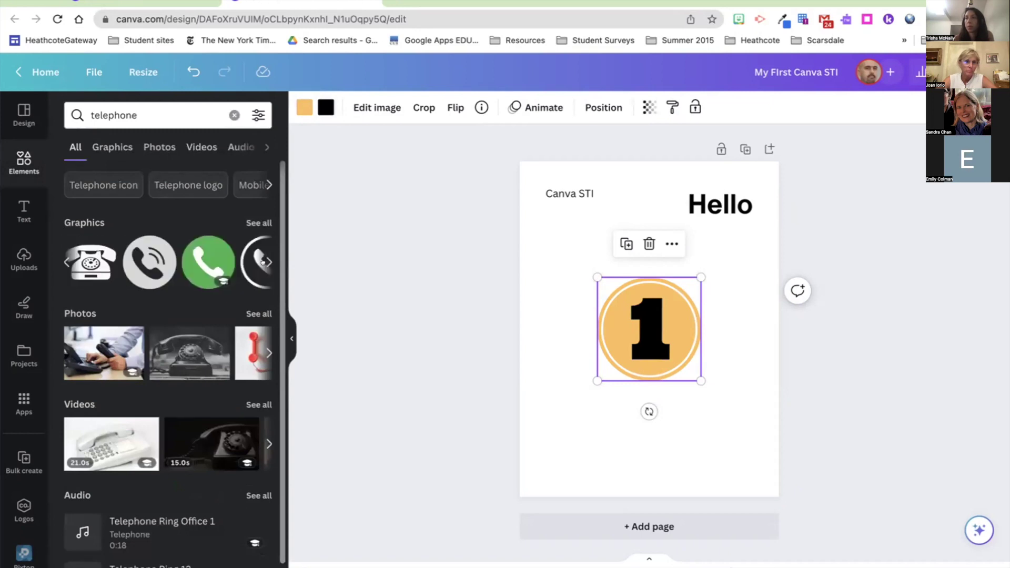
{"action": "left_click", "coordinate": [263, 262]}
{"action": "left_click", "coordinate": [263, 262]}
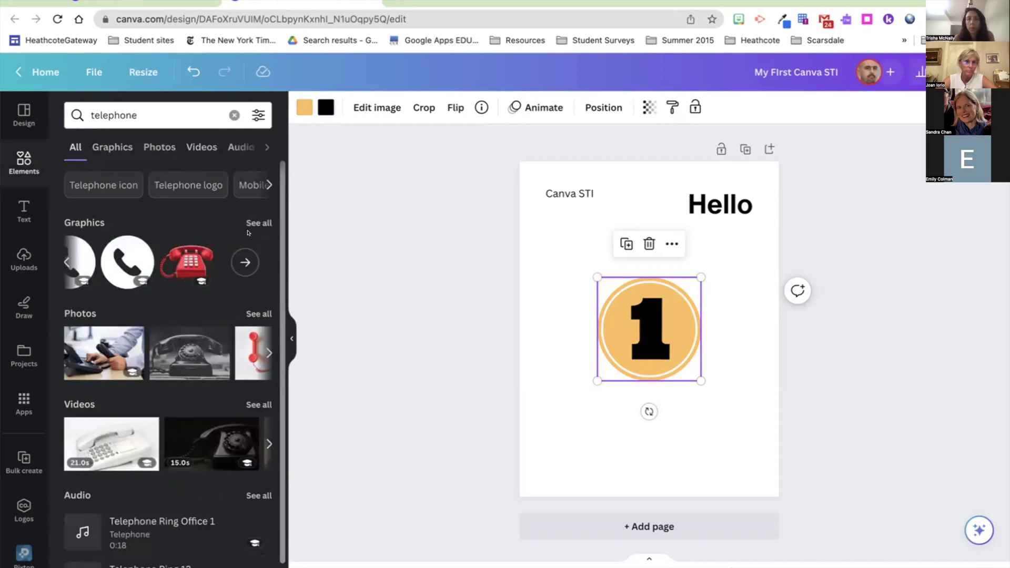
{"action": "left_click", "coordinate": [251, 222]}
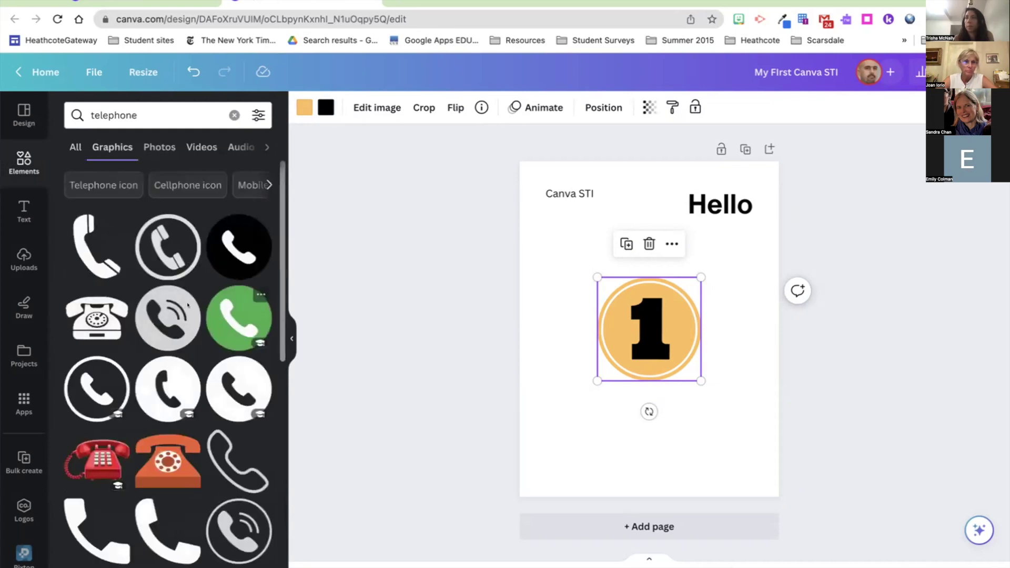
{"action": "scroll", "coordinate": [157, 309], "scroll_direction": "down", "scroll_amount": 5}
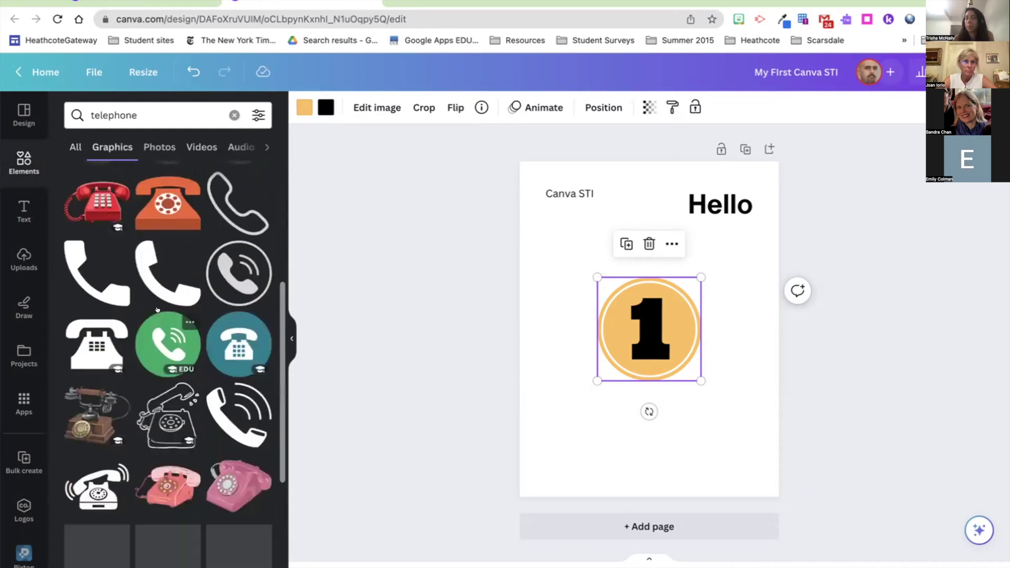
{"action": "scroll", "coordinate": [157, 309], "scroll_direction": "down", "scroll_amount": 2}
{"action": "scroll", "coordinate": [157, 310], "scroll_direction": "down", "scroll_amount": 3}
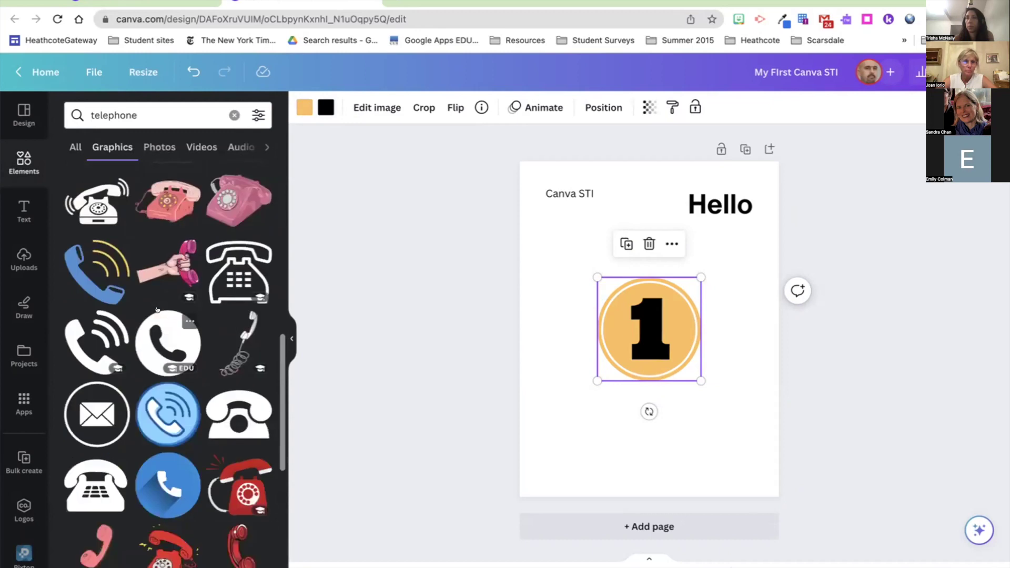
{"action": "scroll", "coordinate": [157, 310], "scroll_direction": "down", "scroll_amount": 3}
{"action": "scroll", "coordinate": [162, 315], "scroll_direction": "up", "scroll_amount": 13}
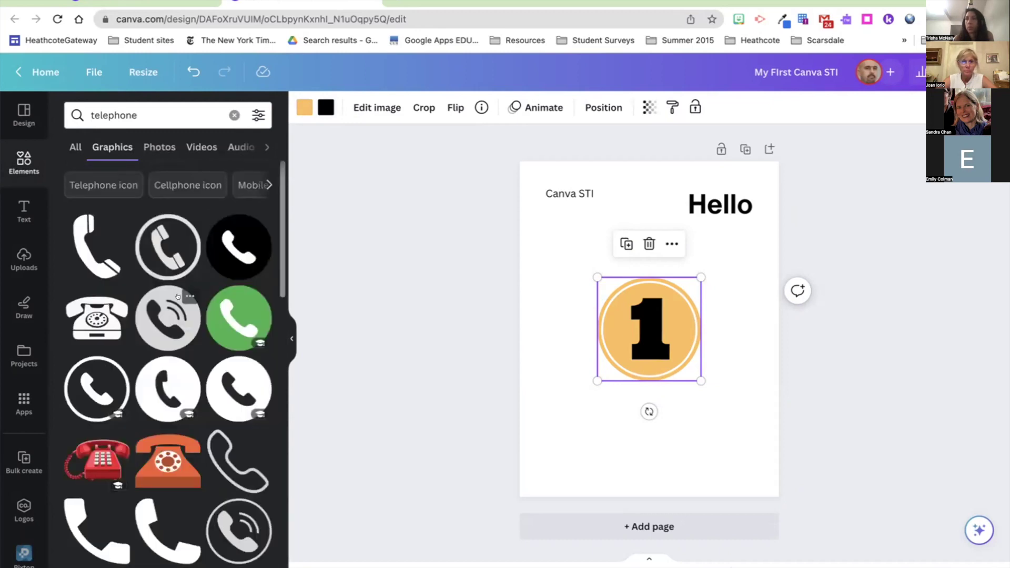
- Add the gray round telephone graphic, try recoloring it light orange to match the badge, and delete it
{"action": "left_click", "coordinate": [167, 315]}
{"action": "left_click_drag", "start_coordinate": [672, 353], "coordinate": [639, 424]}
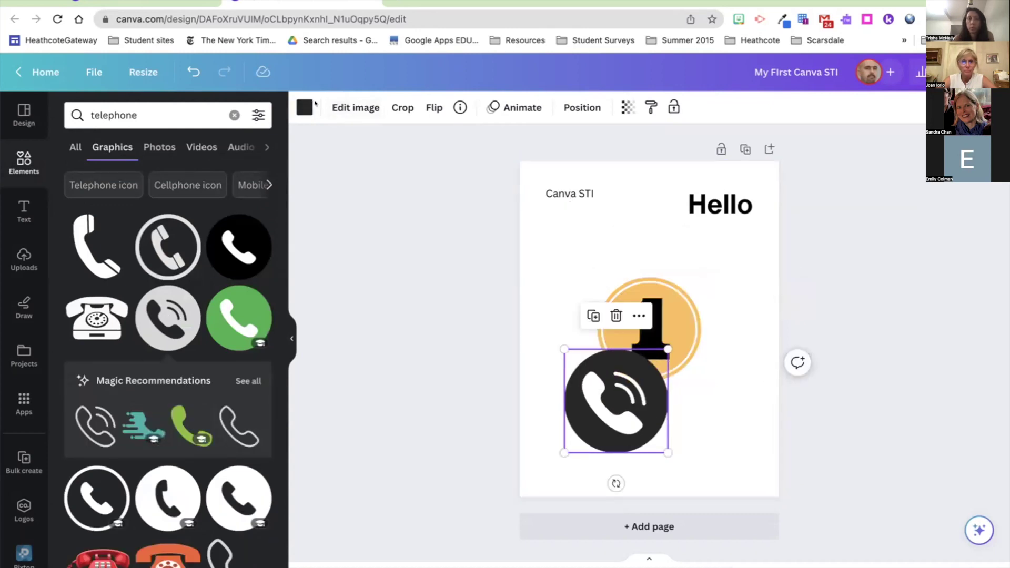
{"action": "left_click", "coordinate": [303, 108]}
{"action": "left_click", "coordinate": [185, 188]}
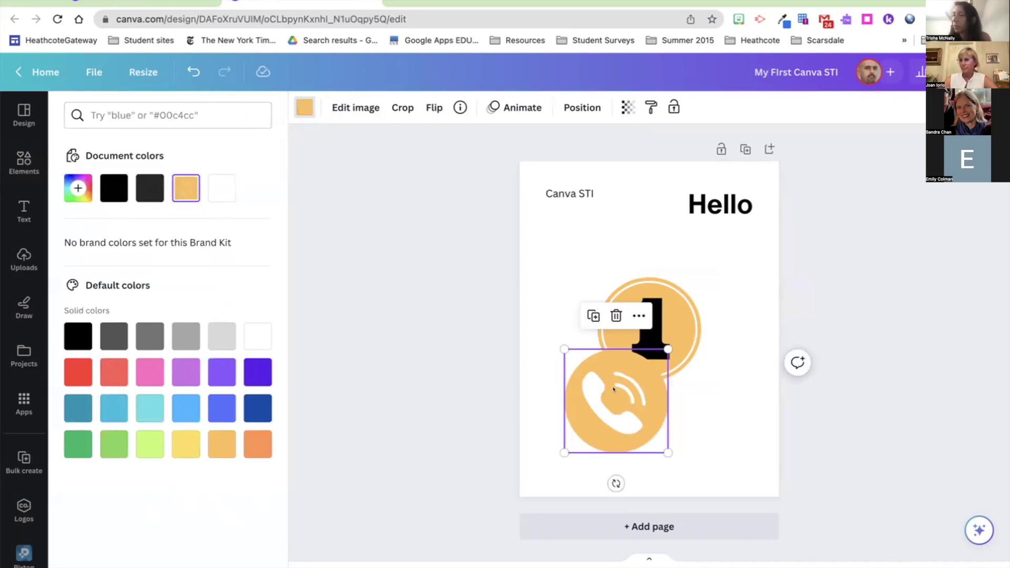
{"action": "key", "text": "Delete"}
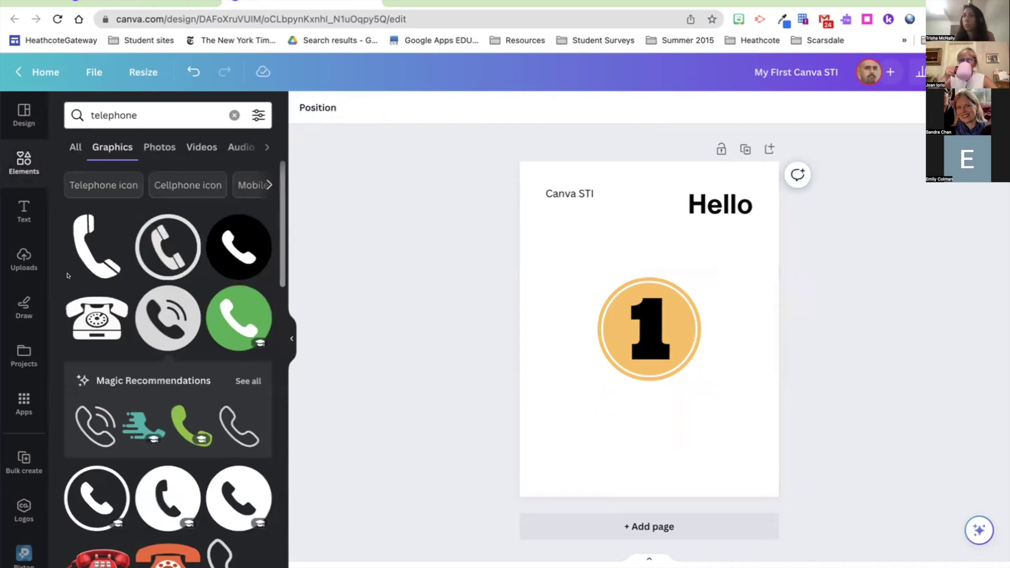
- Browse the uploaded images in the media uploads library
{"action": "left_click", "coordinate": [23, 258]}
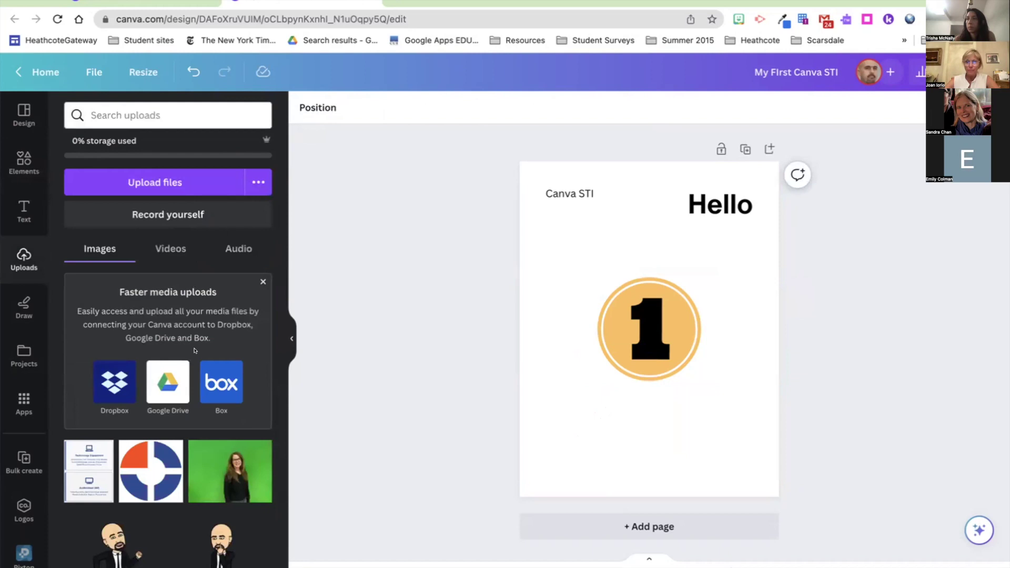
{"action": "scroll", "coordinate": [149, 507], "scroll_direction": "down", "scroll_amount": 3}
{"action": "scroll", "coordinate": [148, 508], "scroll_direction": "down", "scroll_amount": 3}
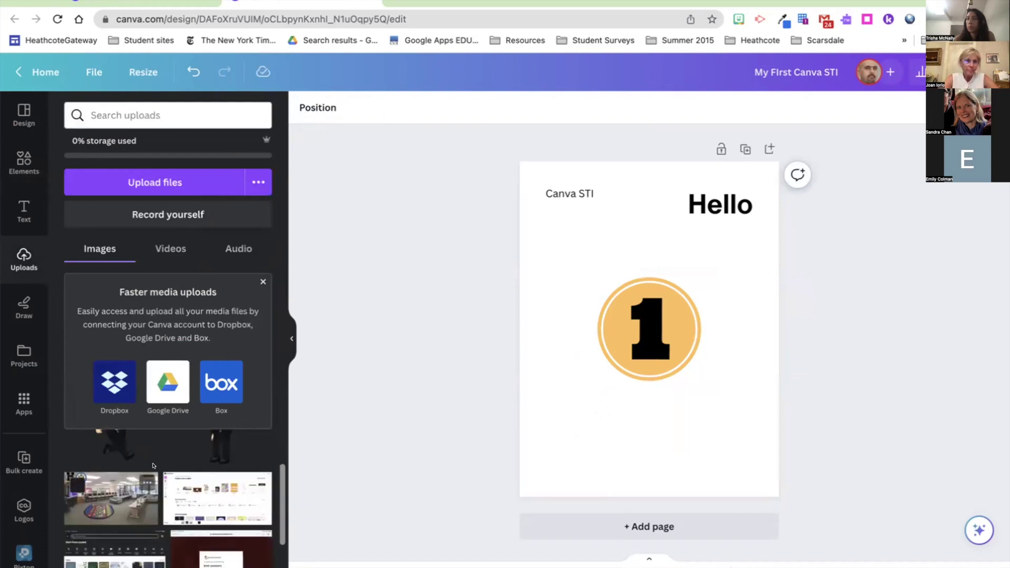
{"action": "scroll", "coordinate": [149, 466], "scroll_direction": "up", "scroll_amount": 2}
{"action": "scroll", "coordinate": [148, 466], "scroll_direction": "up", "scroll_amount": 1}
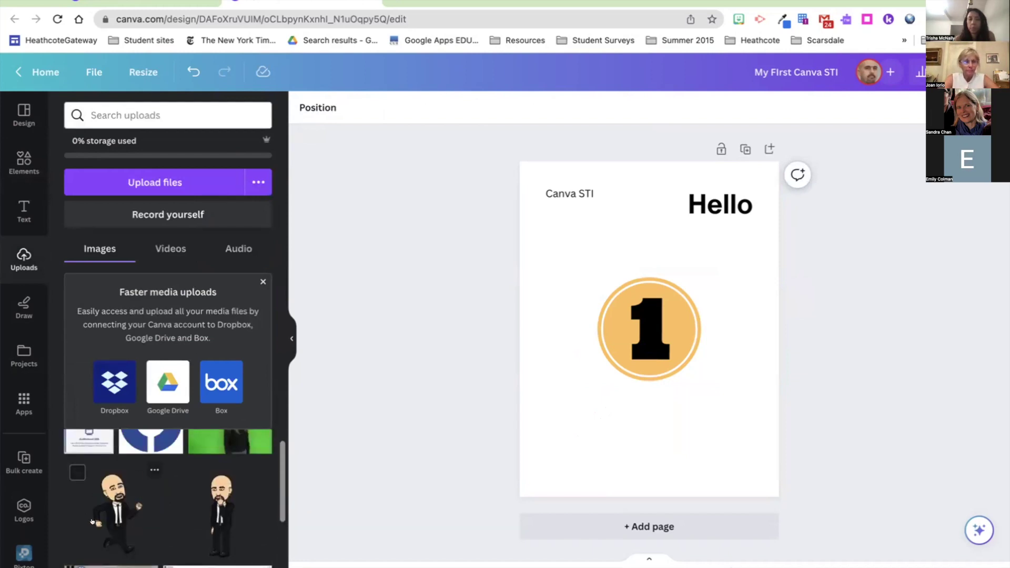
{"action": "scroll", "coordinate": [135, 455], "scroll_direction": "up", "scroll_amount": 1}
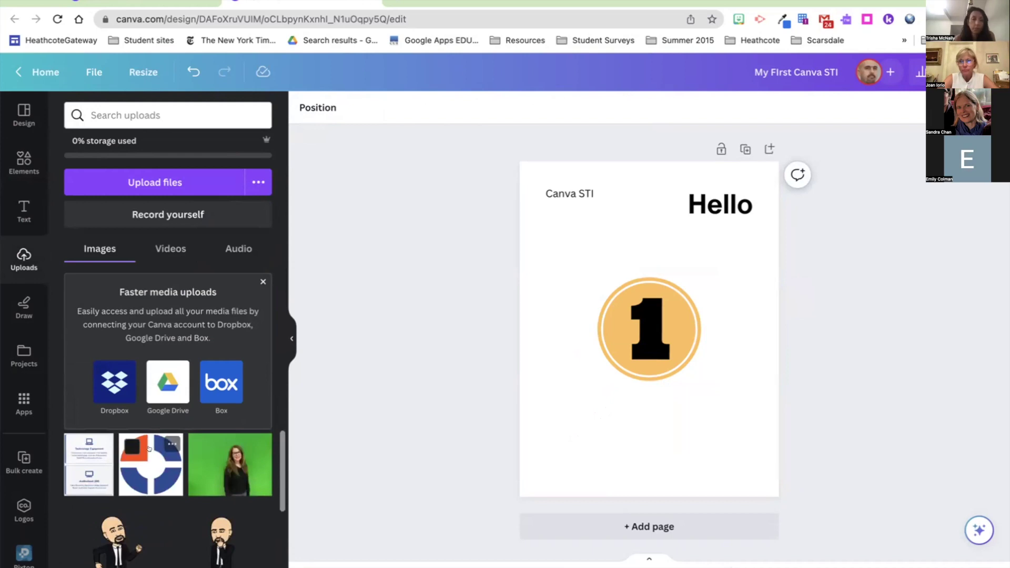
{"action": "scroll", "coordinate": [133, 460], "scroll_direction": "down", "scroll_amount": 10}
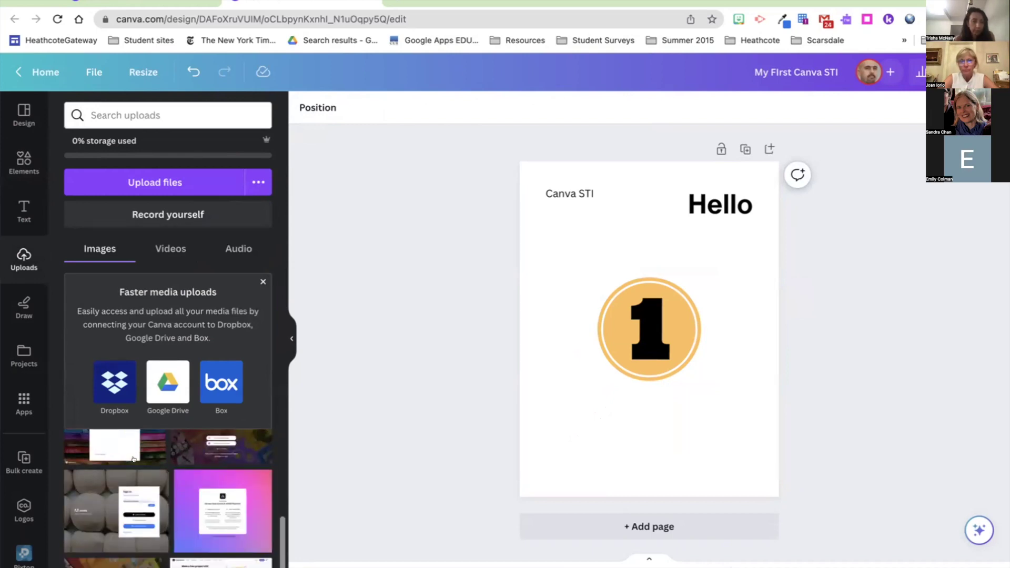
{"action": "scroll", "coordinate": [132, 463], "scroll_direction": "up", "scroll_amount": 10}
- Delete the number 1 badge from the page
{"action": "left_click", "coordinate": [676, 335]}
{"action": "key", "text": "Delete"}
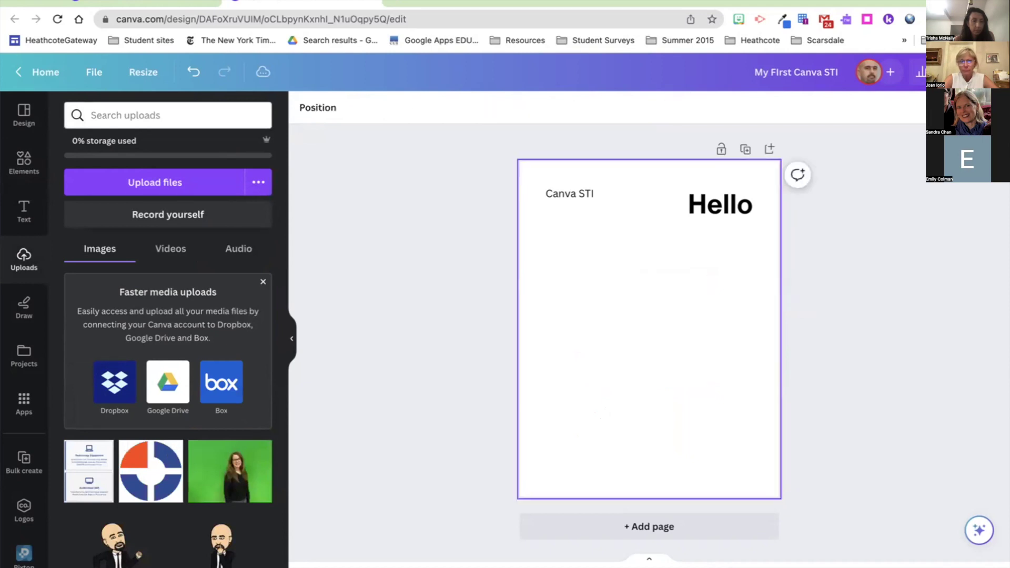
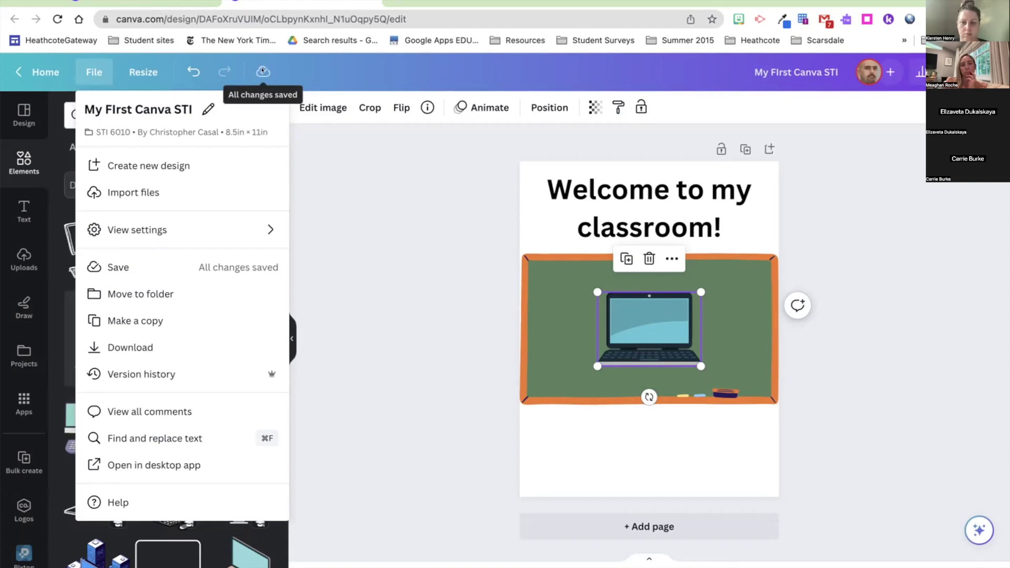
- Review the design resize options, select the recent 11 × 8.5 in size, and close them without resizing
{"action": "left_click", "coordinate": [354, 196]}
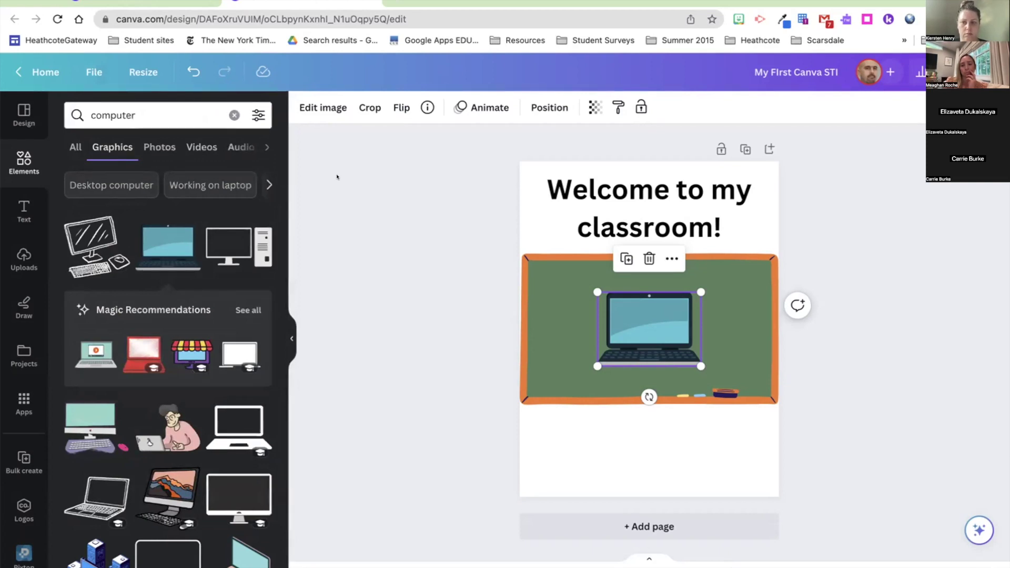
{"action": "left_click", "coordinate": [94, 72]}
{"action": "left_click", "coordinate": [139, 72]}
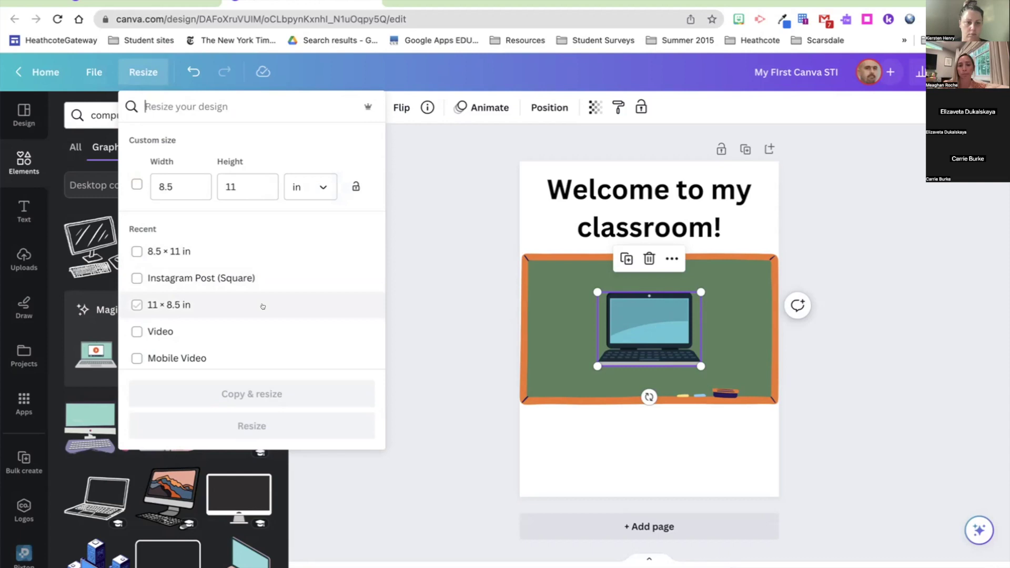
{"action": "scroll", "coordinate": [263, 306], "scroll_direction": "down", "scroll_amount": 2}
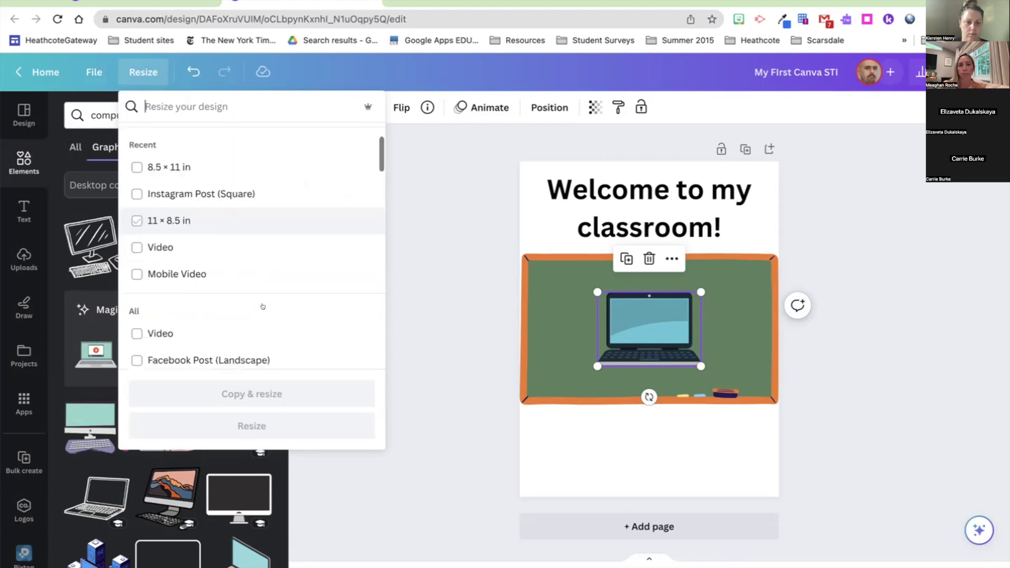
{"action": "scroll", "coordinate": [262, 306], "scroll_direction": "up", "scroll_amount": 2}
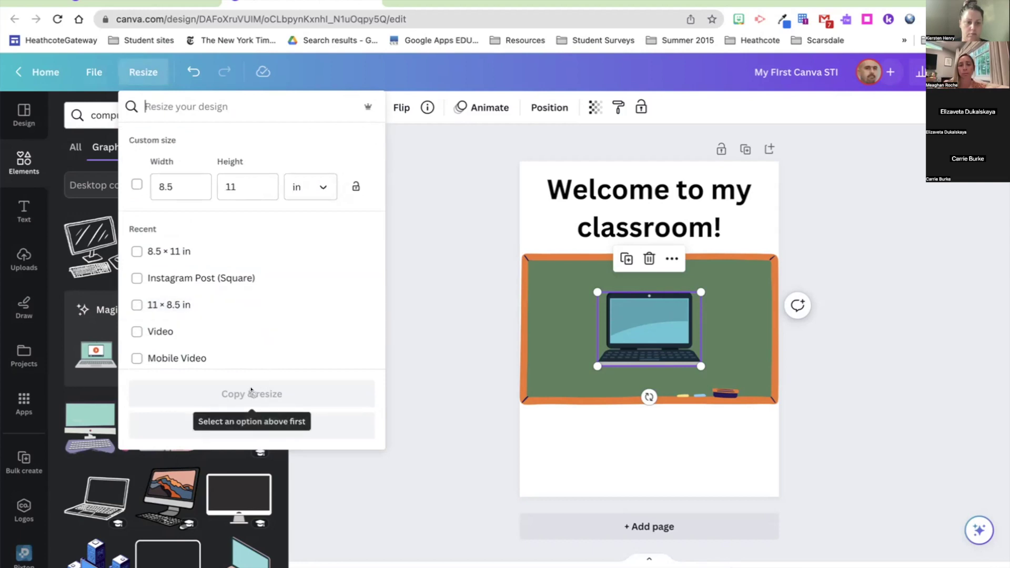
{"action": "left_click", "coordinate": [167, 300]}
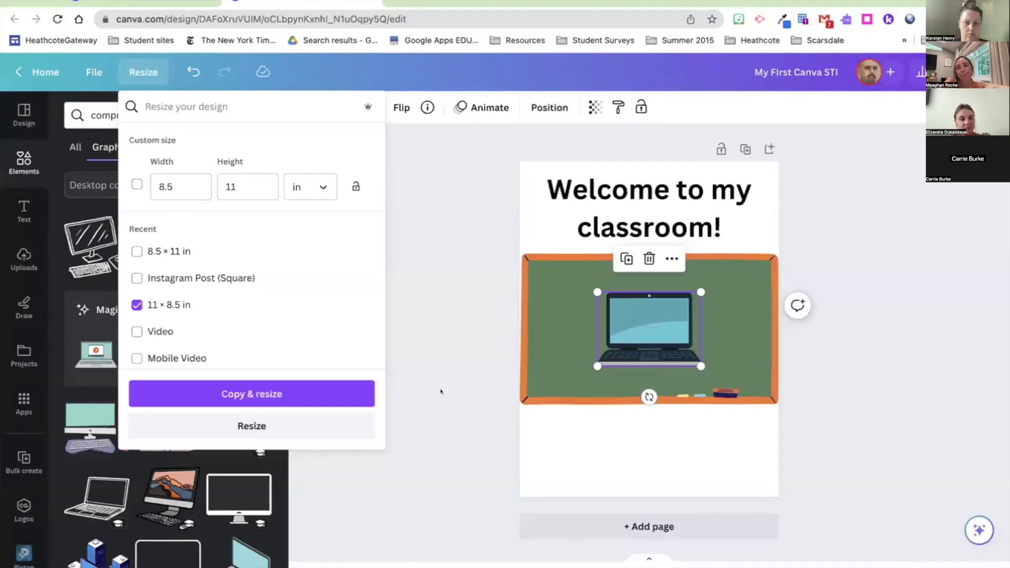
{"action": "left_click", "coordinate": [454, 413]}
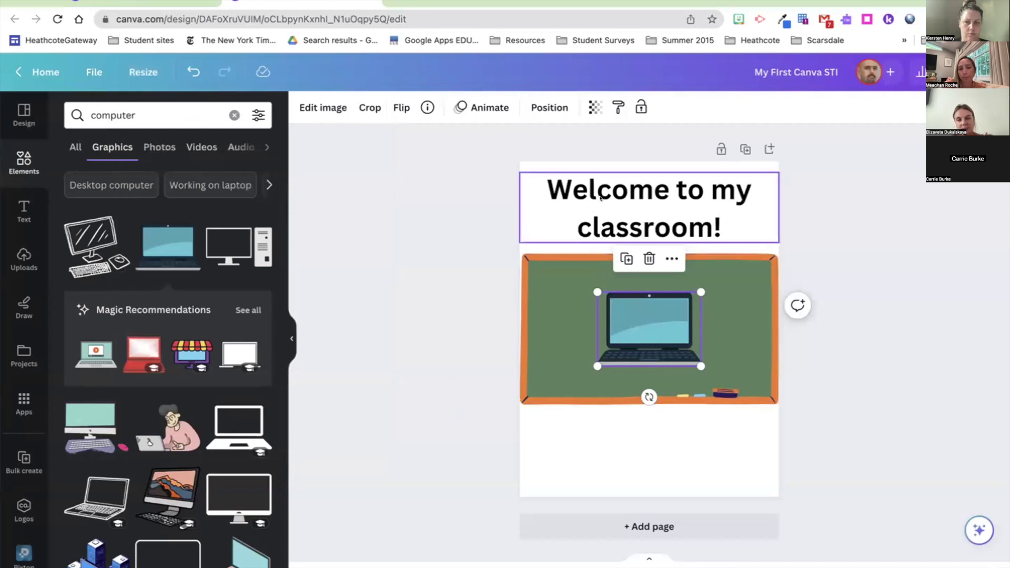
- Try recoloring the chalkboard's yellow chalk to light blue #7bcffb, and restore its yellow
{"action": "left_click", "coordinate": [562, 285]}
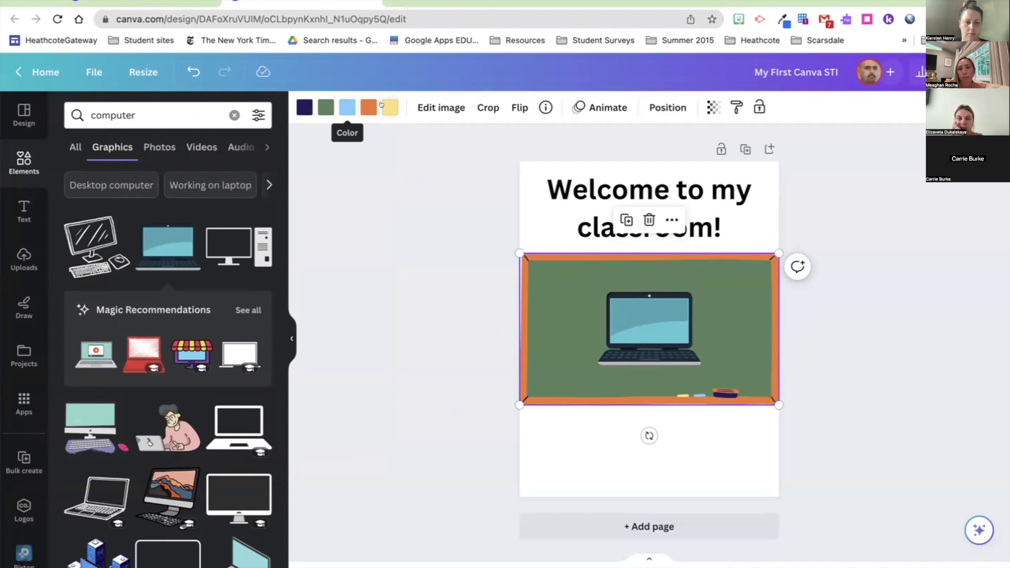
{"action": "left_click", "coordinate": [383, 104]}
{"action": "left_click", "coordinate": [220, 181]}
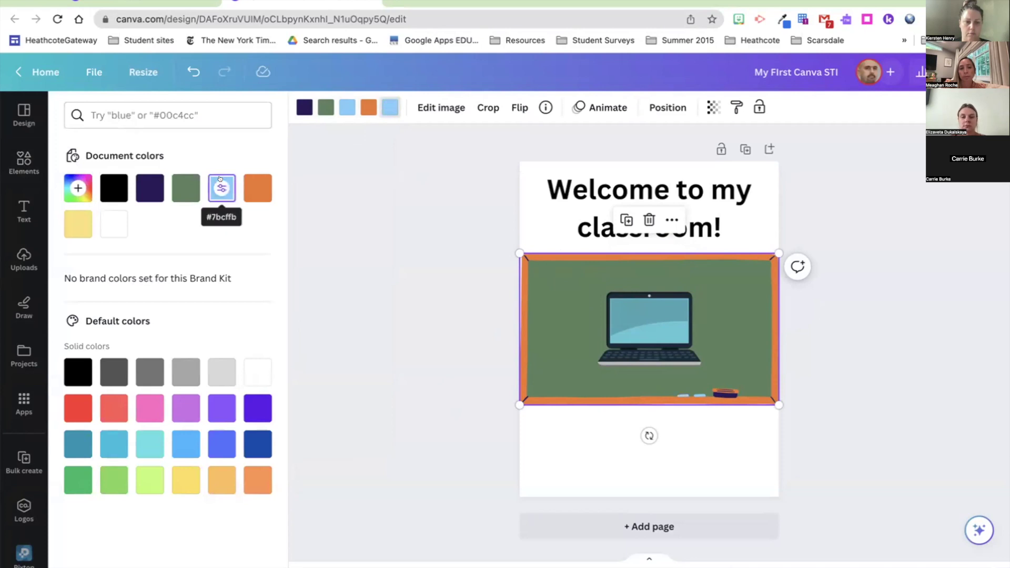
{"action": "left_click", "coordinate": [77, 224]}
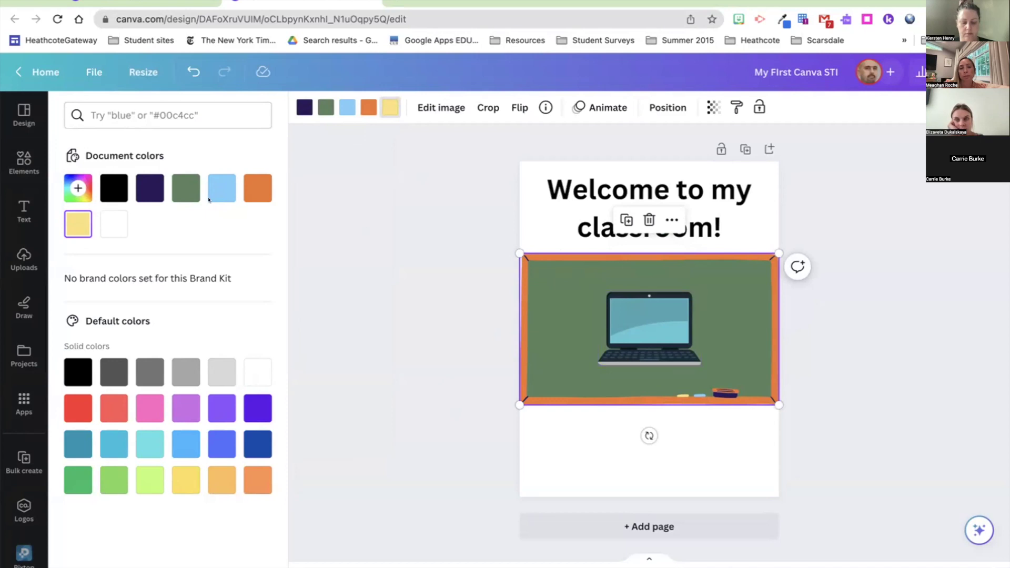
- Try recoloring the chalkboard's eraser pink, and restore its dark navy #291958
{"action": "left_click", "coordinate": [303, 107]}
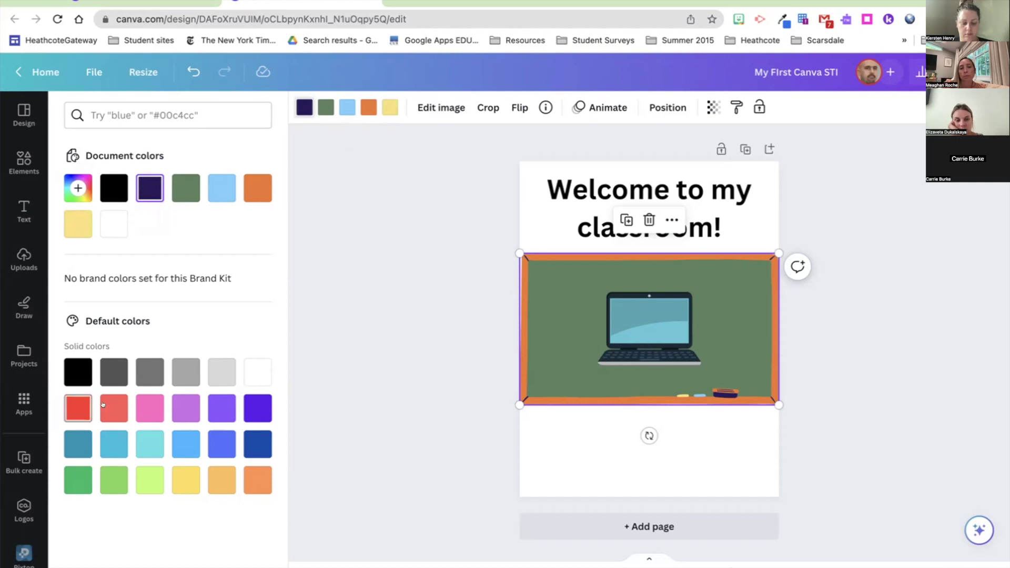
{"action": "left_click", "coordinate": [146, 402]}
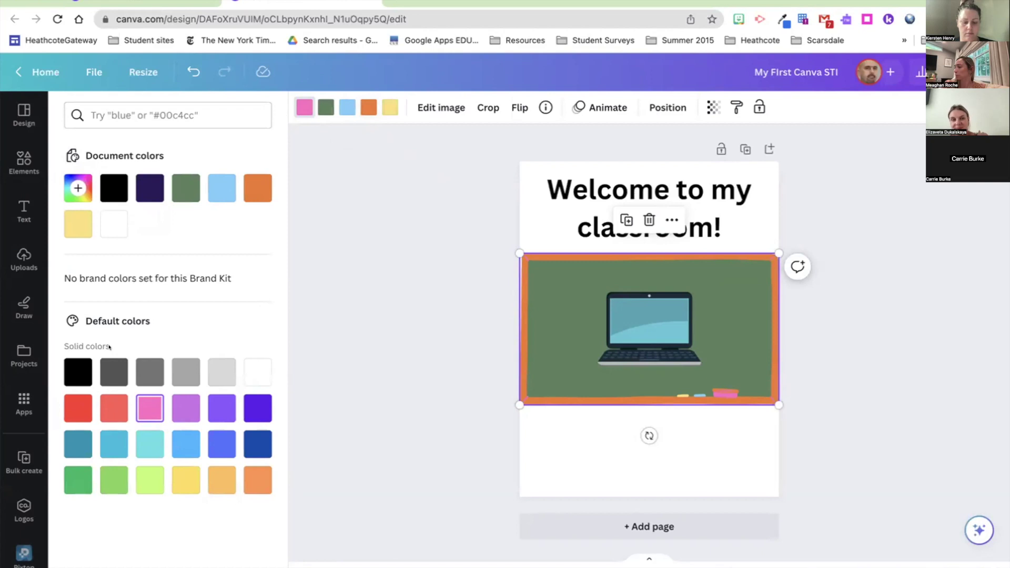
{"action": "left_click", "coordinate": [147, 189]}
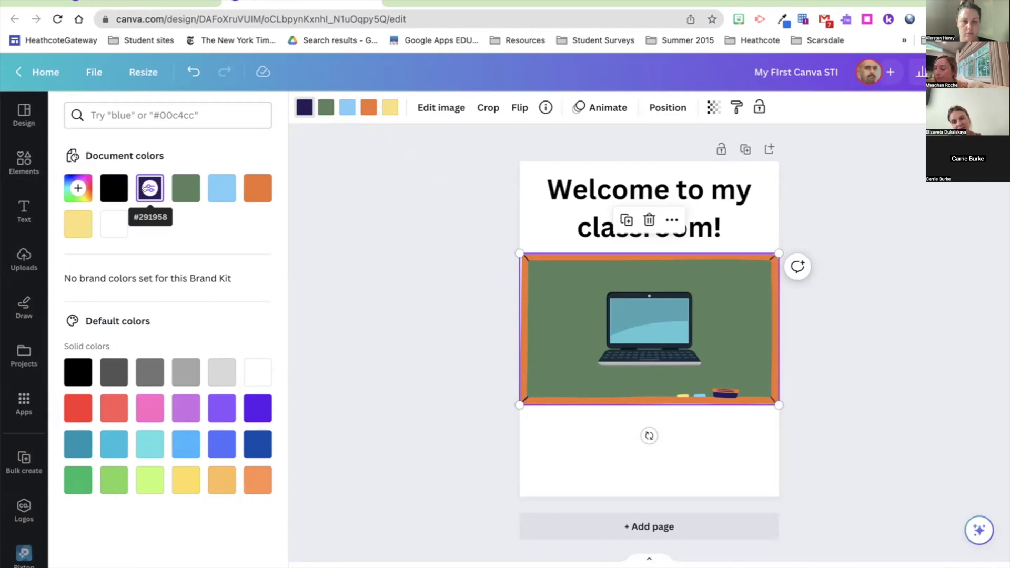
- Try a green eraser and a white board surface on the chalkboard graphic, and undo both color changes
{"action": "left_click", "coordinate": [186, 188]}
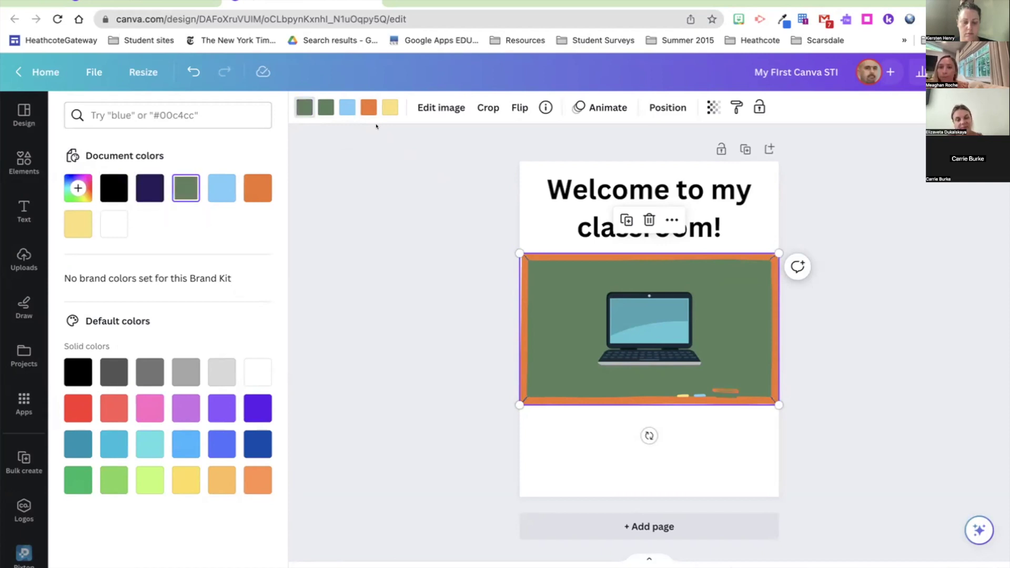
{"action": "left_click", "coordinate": [251, 368]}
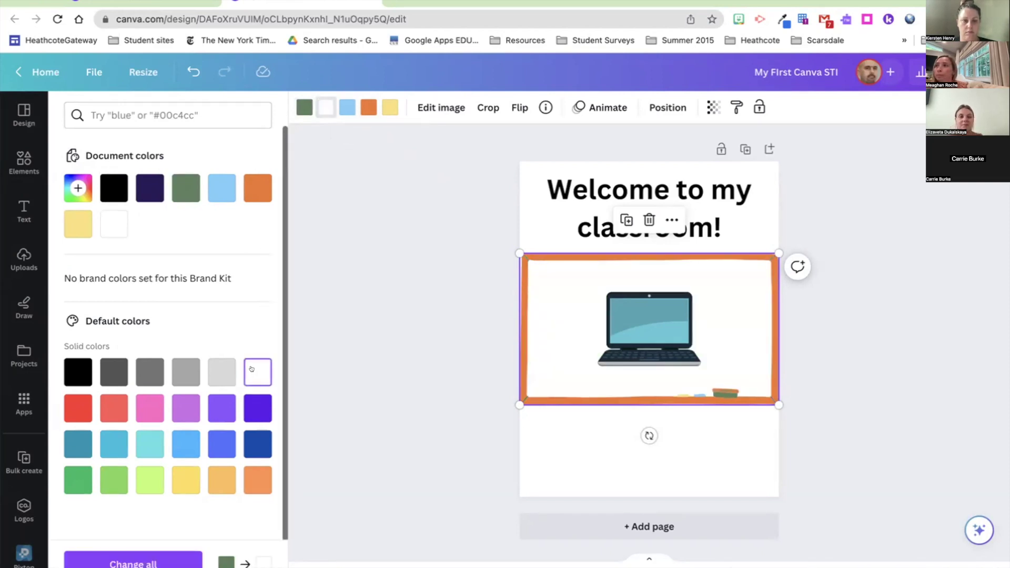
{"action": "key", "text": "ctrl+z"}
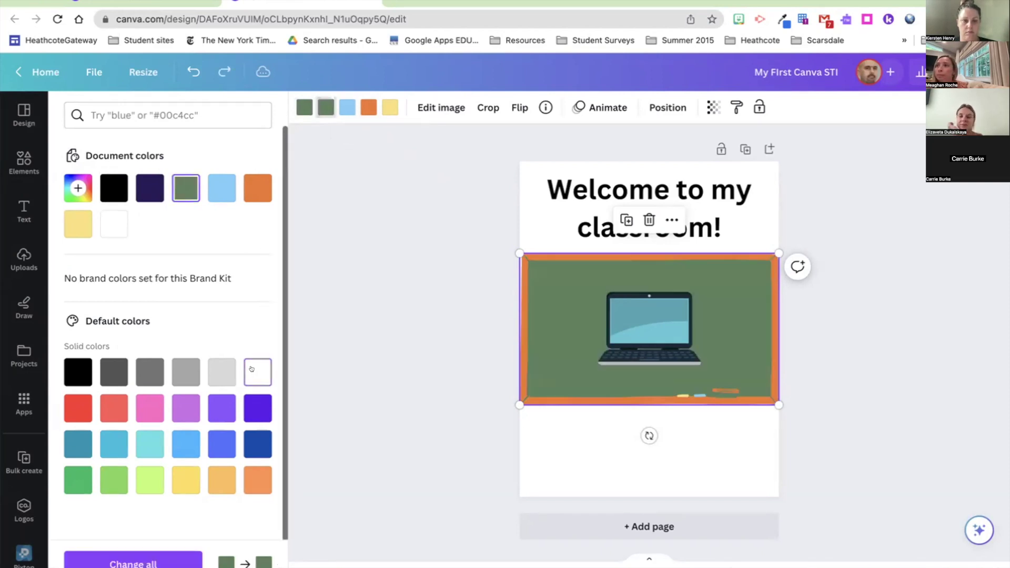
{"action": "left_click", "coordinate": [188, 70]}
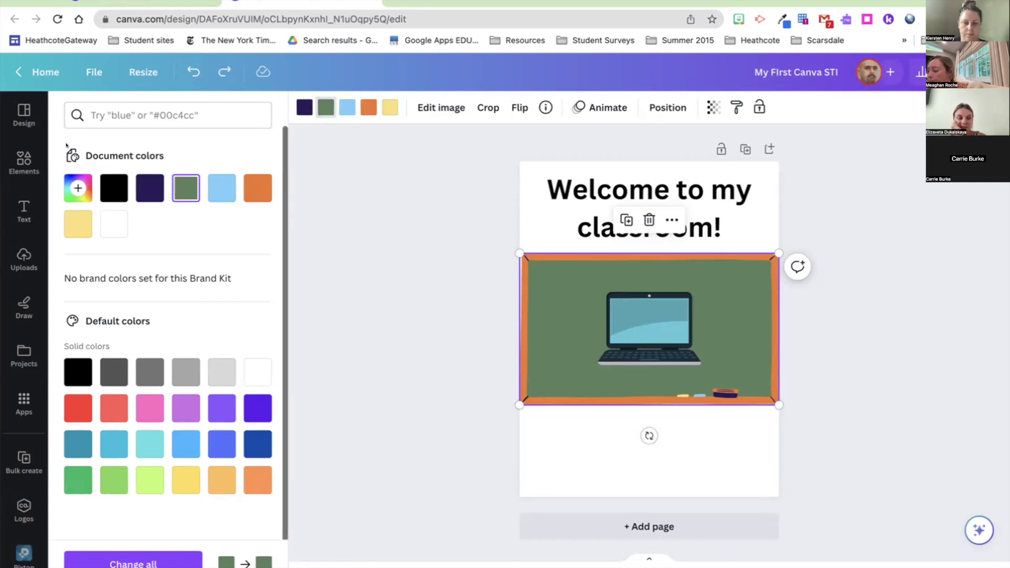
- Add a square from the lines and shapes collection to the page and fill it with solid medium gray
{"action": "left_click", "coordinate": [21, 159]}
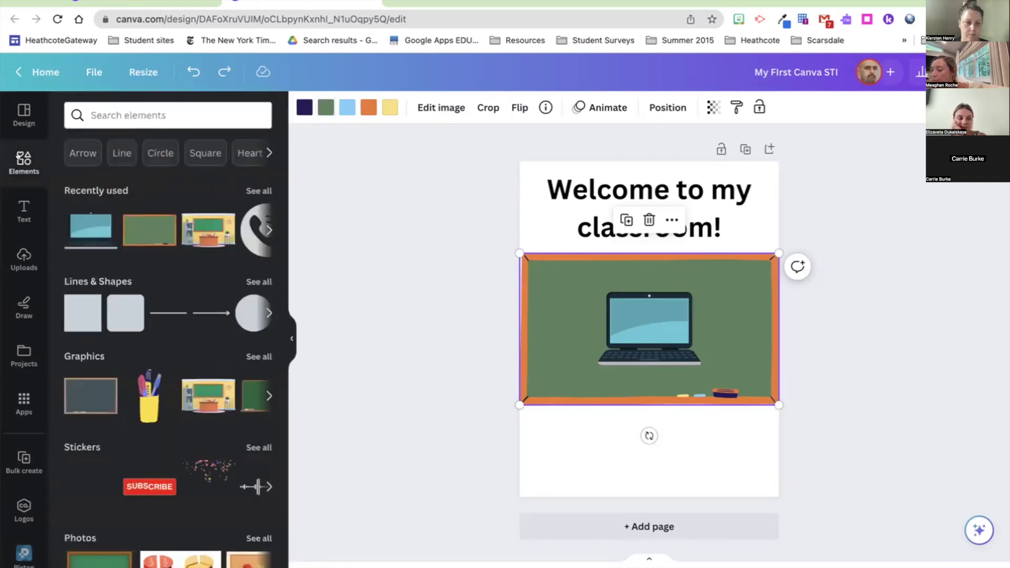
{"action": "left_click", "coordinate": [90, 304]}
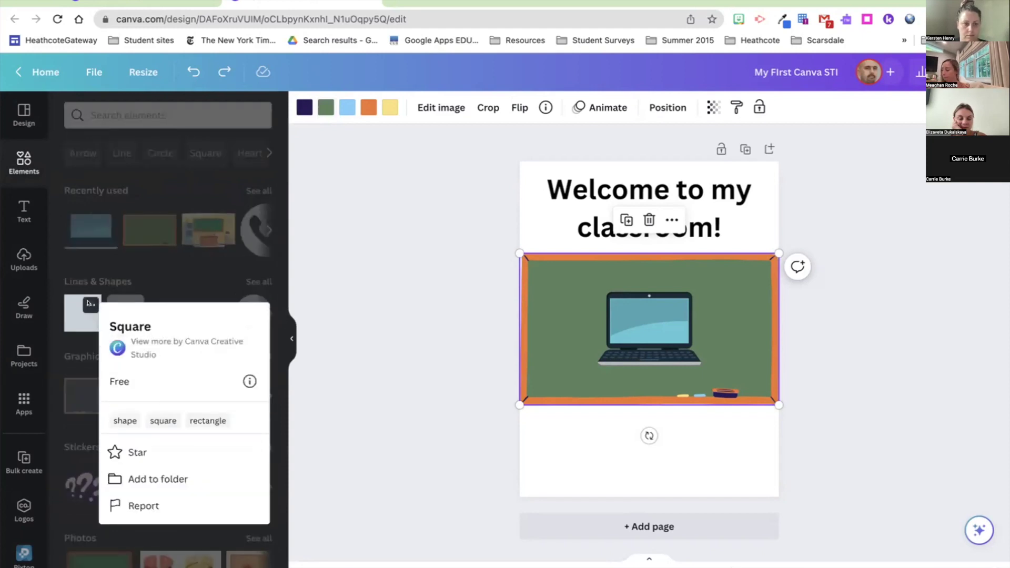
{"action": "left_click", "coordinate": [89, 304]}
{"action": "left_click", "coordinate": [70, 326]}
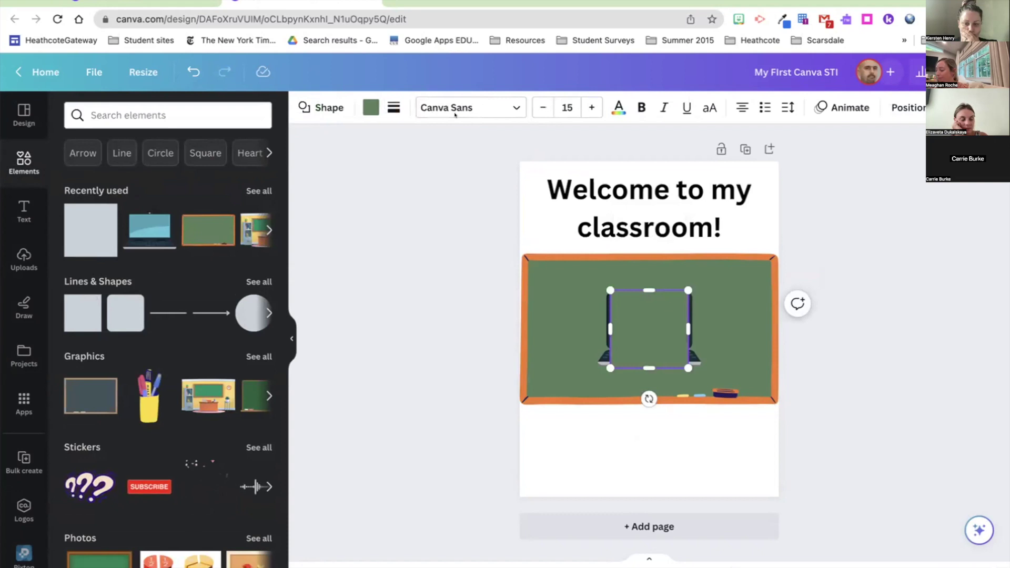
{"action": "left_click", "coordinate": [371, 107]}
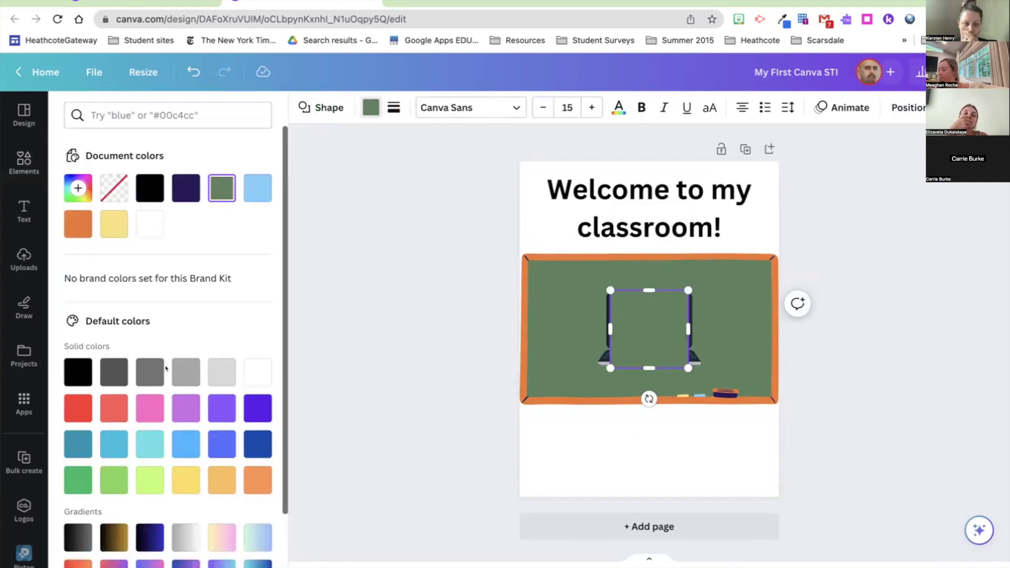
{"action": "left_click", "coordinate": [186, 372]}
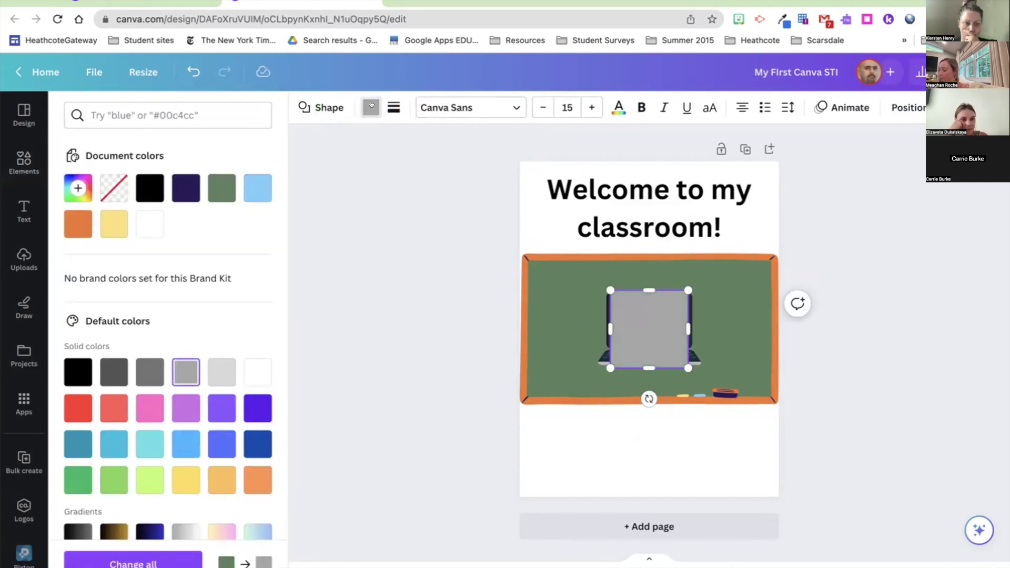
- Give the gray square a solid border of weight 9 with slight corner rounding, and move it just below the laptop
{"action": "left_click", "coordinate": [392, 105]}
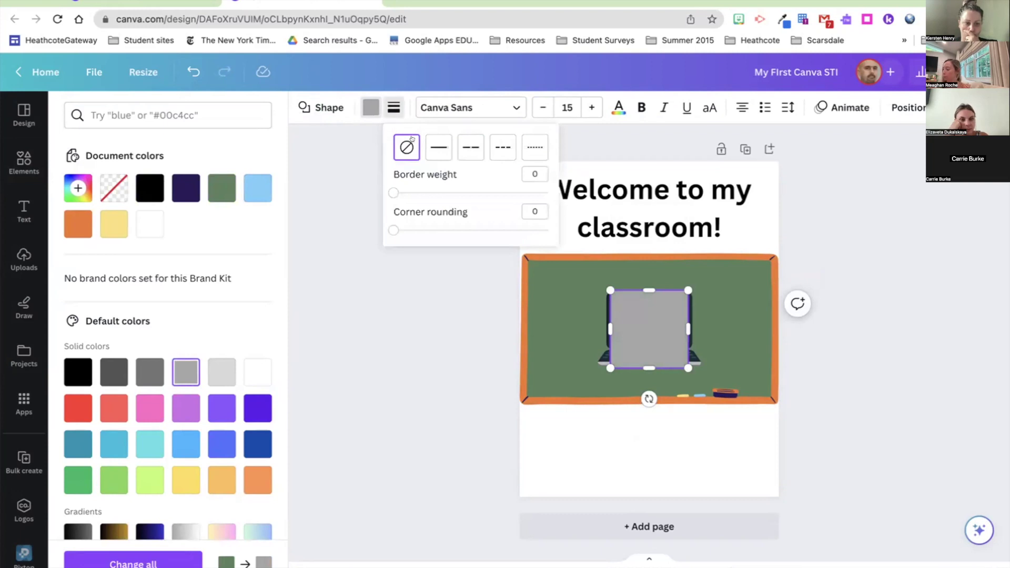
{"action": "left_click", "coordinate": [437, 147]}
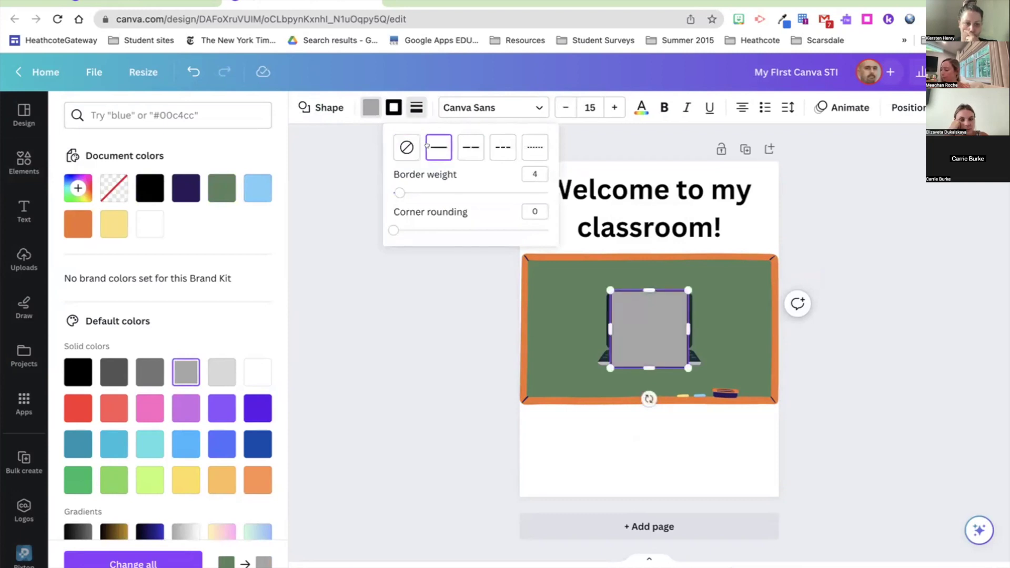
{"action": "mouse_move", "coordinate": [399, 193]}
{"action": "left_mouse_down"}
{"action": "mouse_move", "coordinate": [434, 192]}
{"action": "mouse_move", "coordinate": [392, 193]}
{"action": "mouse_move", "coordinate": [407, 193]}
{"action": "left_mouse_up"}
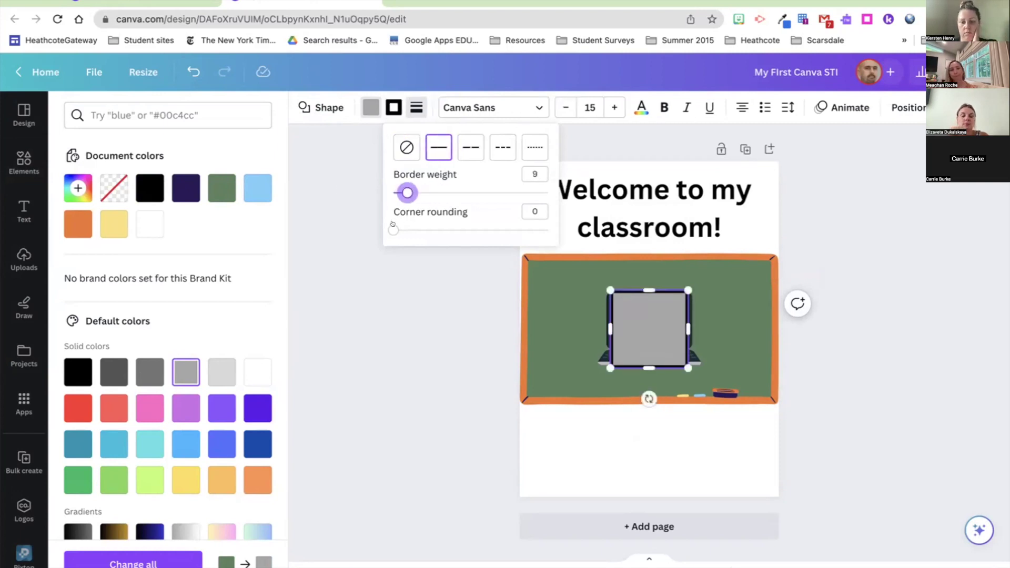
{"action": "left_click_drag", "start_coordinate": [393, 230], "coordinate": [417, 230]}
{"action": "left_click_drag", "start_coordinate": [636, 335], "coordinate": [623, 411]}
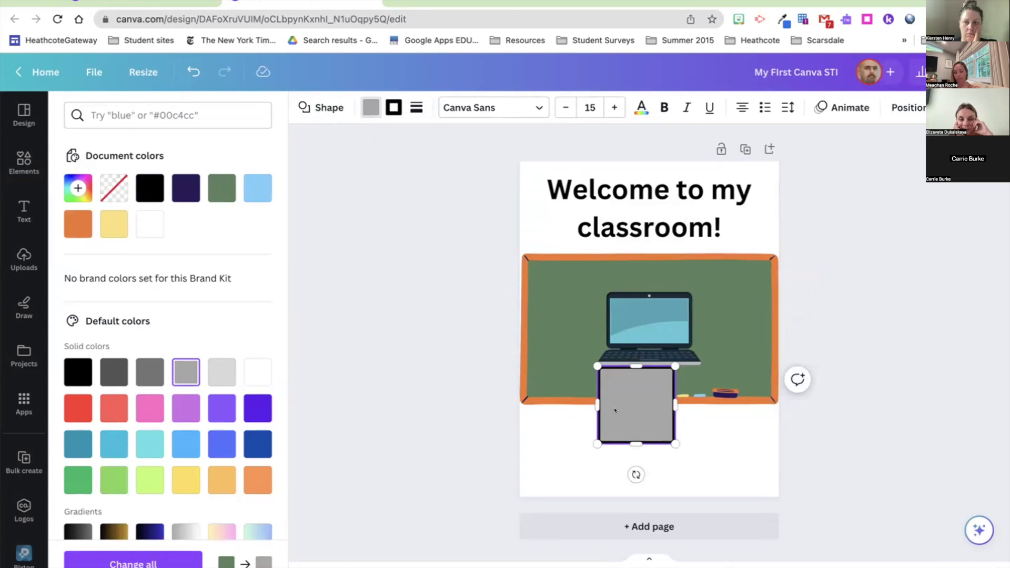
- Stretch the gray square into a wide rectangle and place it just below the chalkboard
{"action": "left_click_drag", "start_coordinate": [636, 366], "coordinate": [636, 405]}
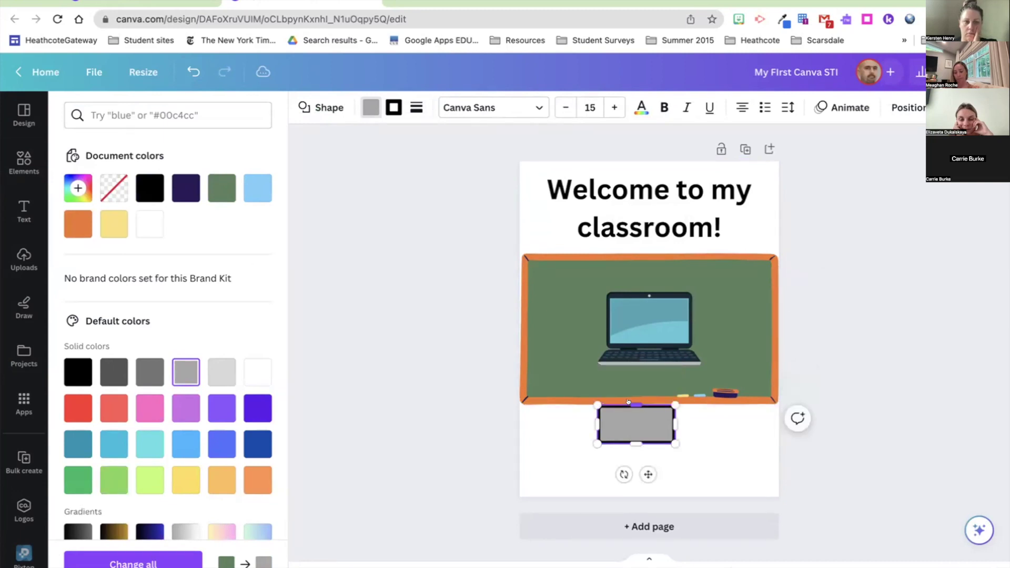
{"action": "left_click_drag", "start_coordinate": [676, 444], "coordinate": [753, 481]}
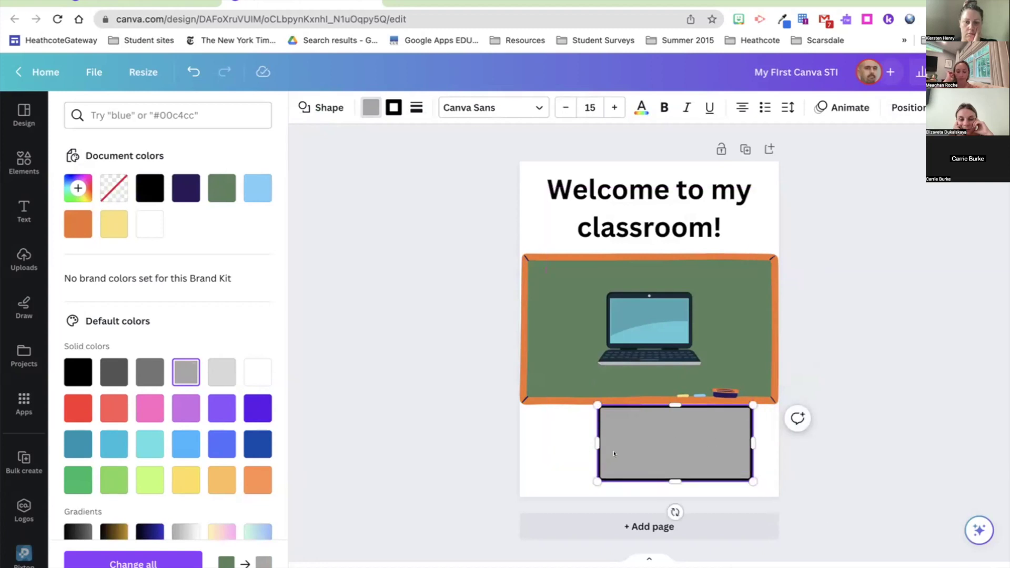
{"action": "left_click_drag", "start_coordinate": [614, 454], "coordinate": [553, 453]}
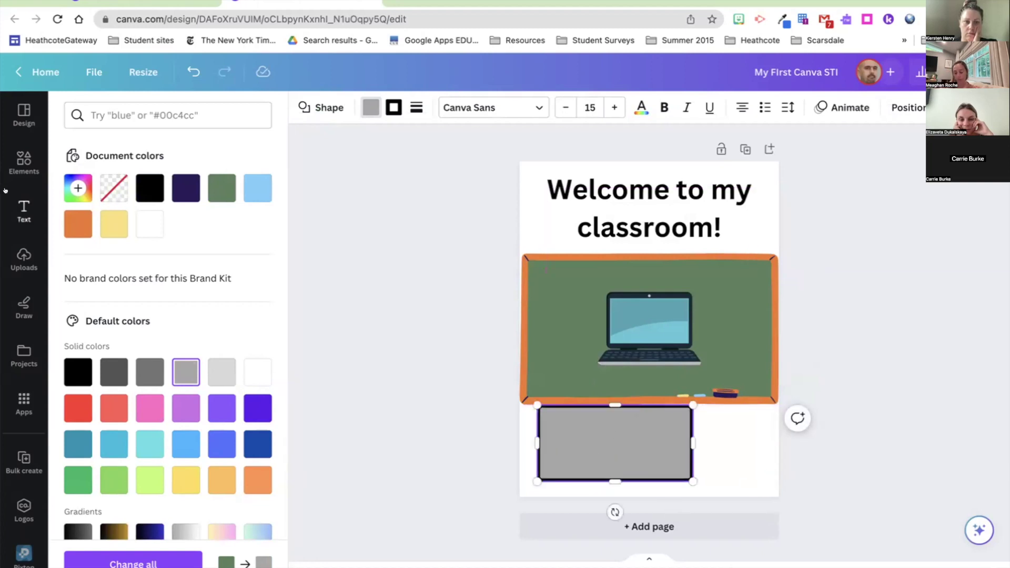
- Add the recently used RODEO text style to the page and fit it inside the gray rectangle at size 69.6
{"action": "left_click", "coordinate": [24, 210]}
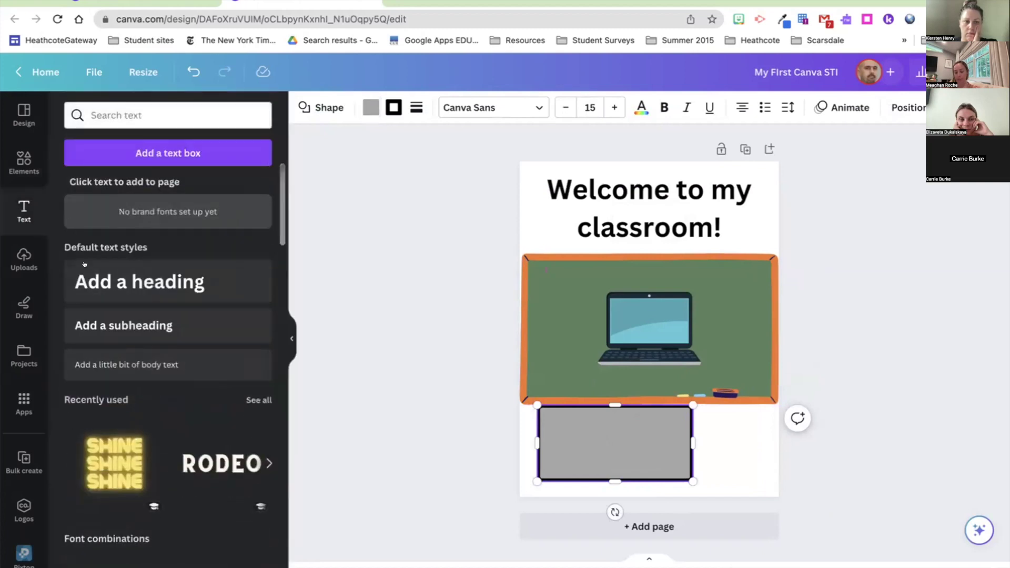
{"action": "left_click", "coordinate": [198, 457]}
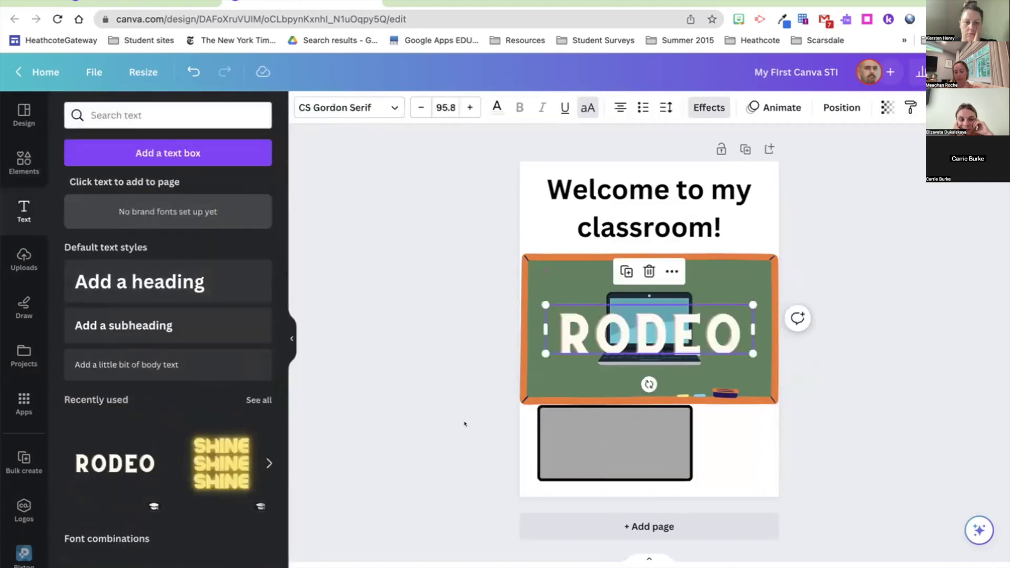
{"action": "left_click_drag", "start_coordinate": [657, 336], "coordinate": [656, 459]}
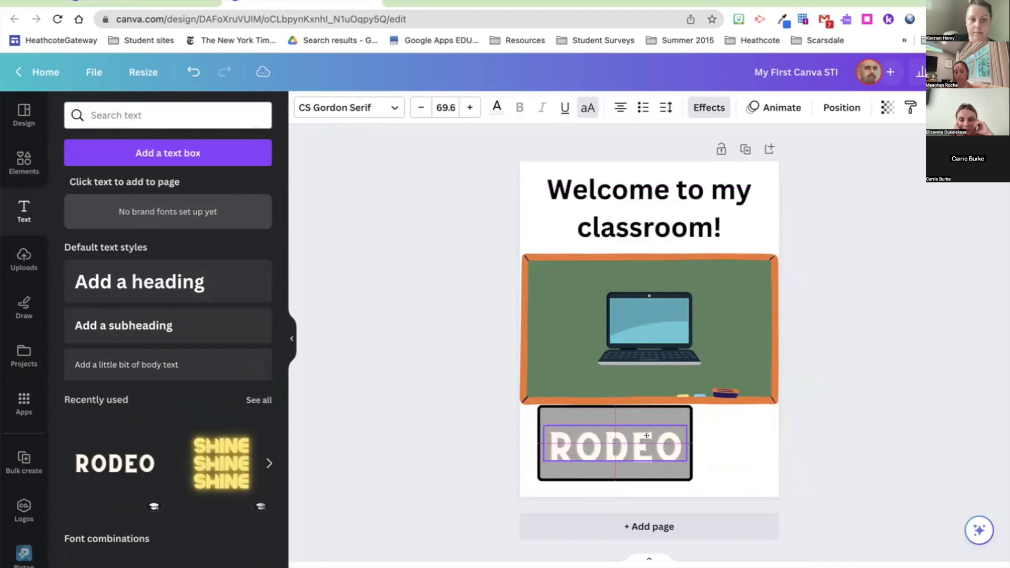
- Move the gray rectangle and the RODEO text up onto the chalkboard so they overlap the laptop
{"action": "left_click", "coordinate": [870, 473]}
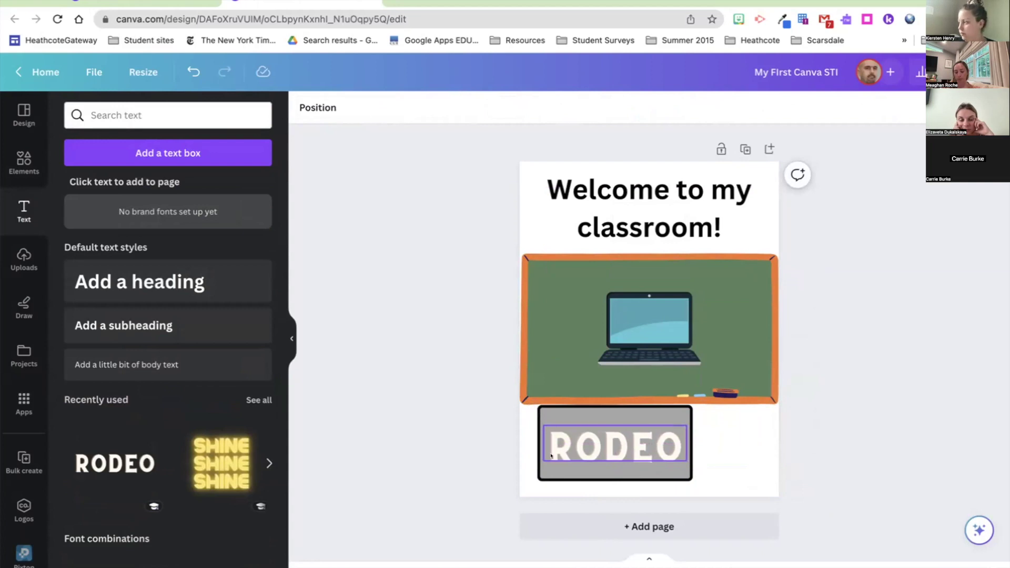
{"action": "left_click_drag", "start_coordinate": [551, 468], "coordinate": [539, 357]}
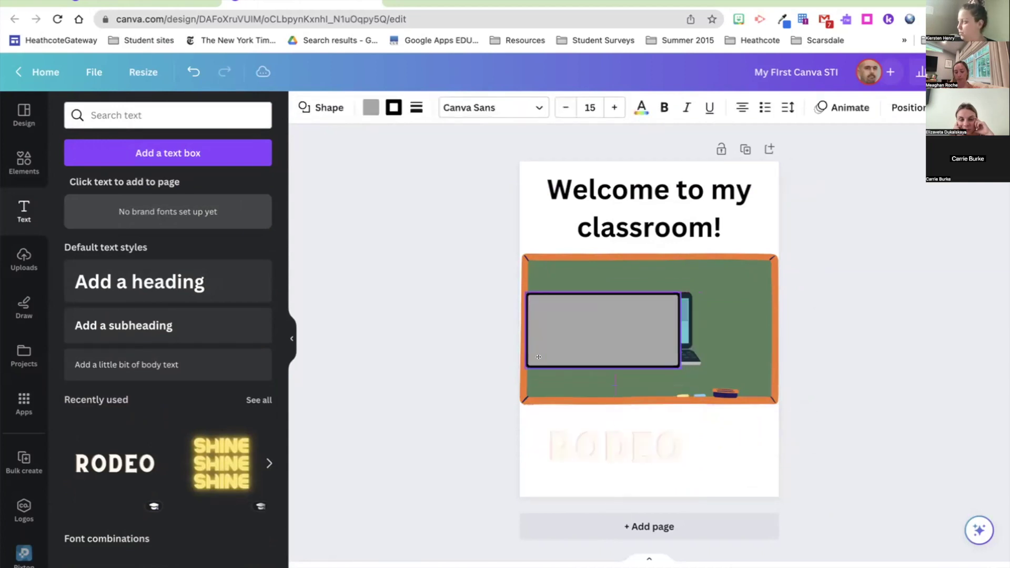
{"action": "left_click_drag", "start_coordinate": [545, 429], "coordinate": [536, 323]}
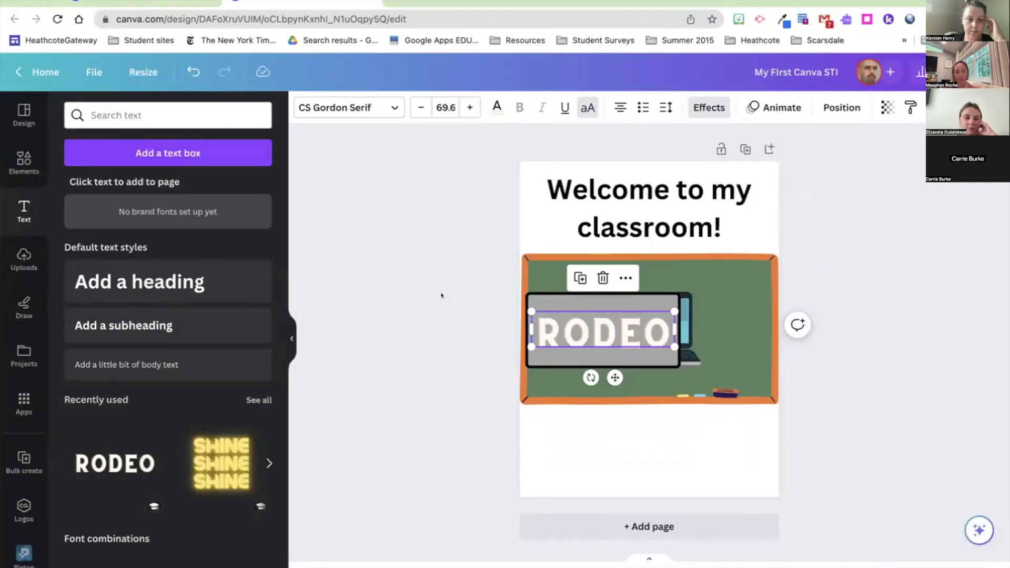
- Show the page's layer order and bring the laptop in front of the gray rectangle
{"action": "left_click", "coordinate": [764, 295]}
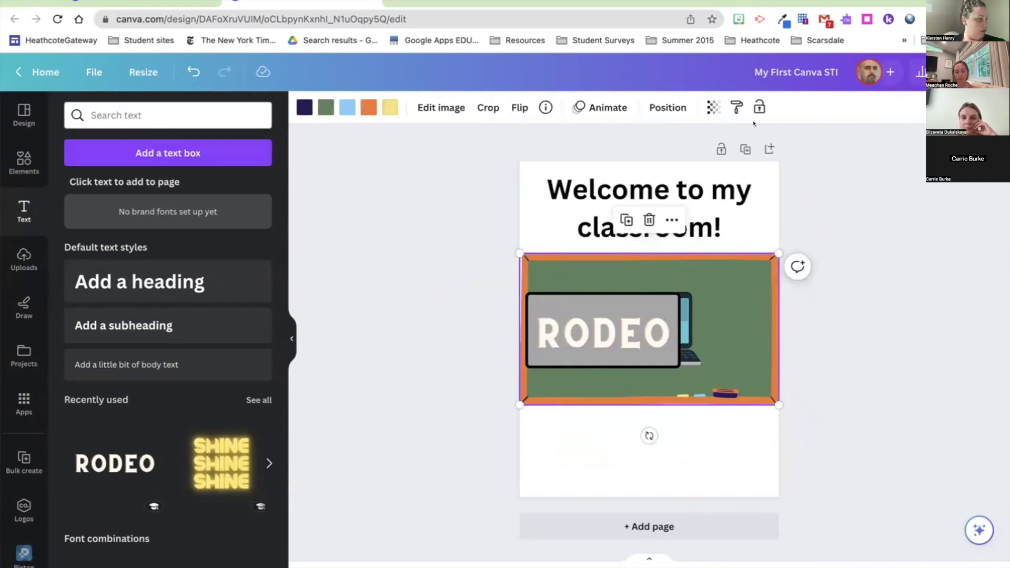
{"action": "left_click", "coordinate": [662, 106]}
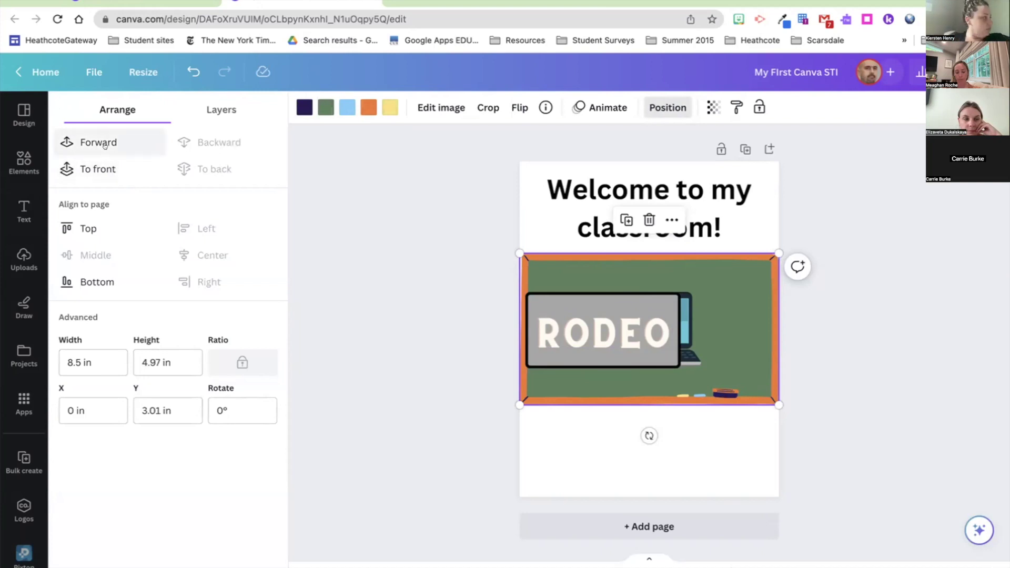
{"action": "left_click", "coordinate": [209, 105]}
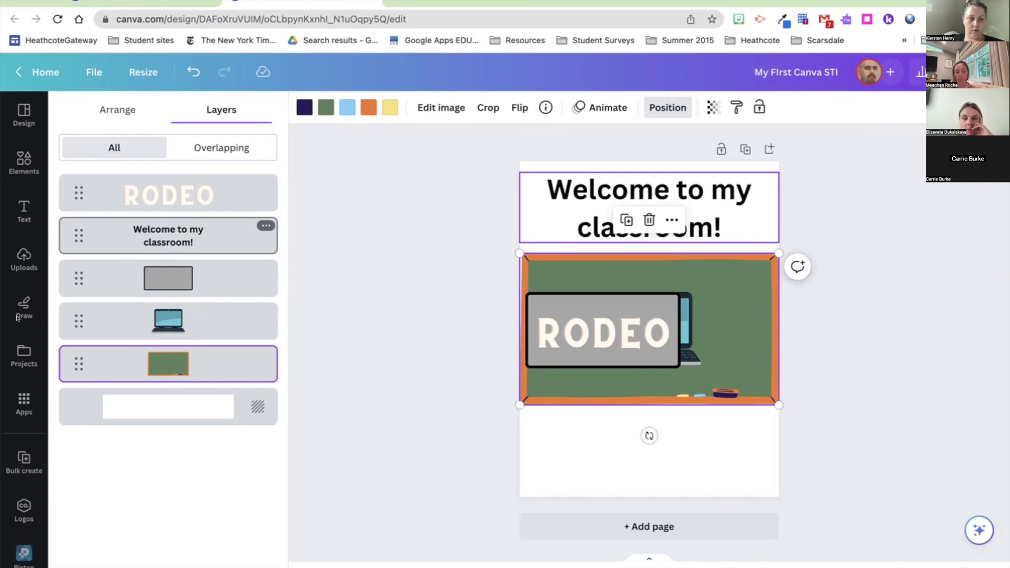
{"action": "left_click", "coordinate": [76, 326]}
{"action": "left_click_drag", "start_coordinate": [73, 326], "coordinate": [79, 267]}
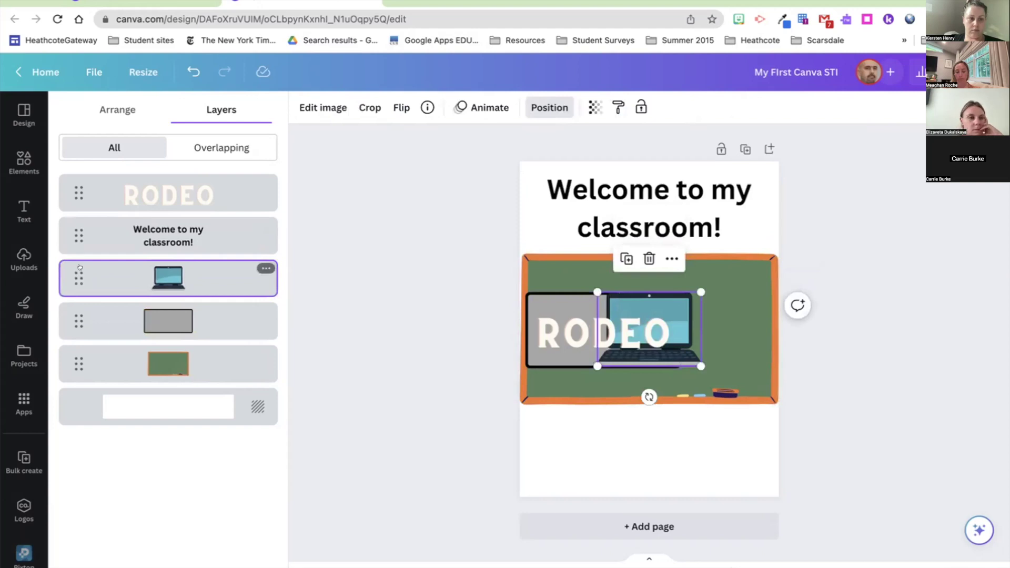
- Try the title and RODEO text lower in the layer stack, and finish with the title on top and RODEO directly beneath it
{"action": "left_click", "coordinate": [75, 235]}
{"action": "left_click_drag", "start_coordinate": [75, 236], "coordinate": [76, 337]}
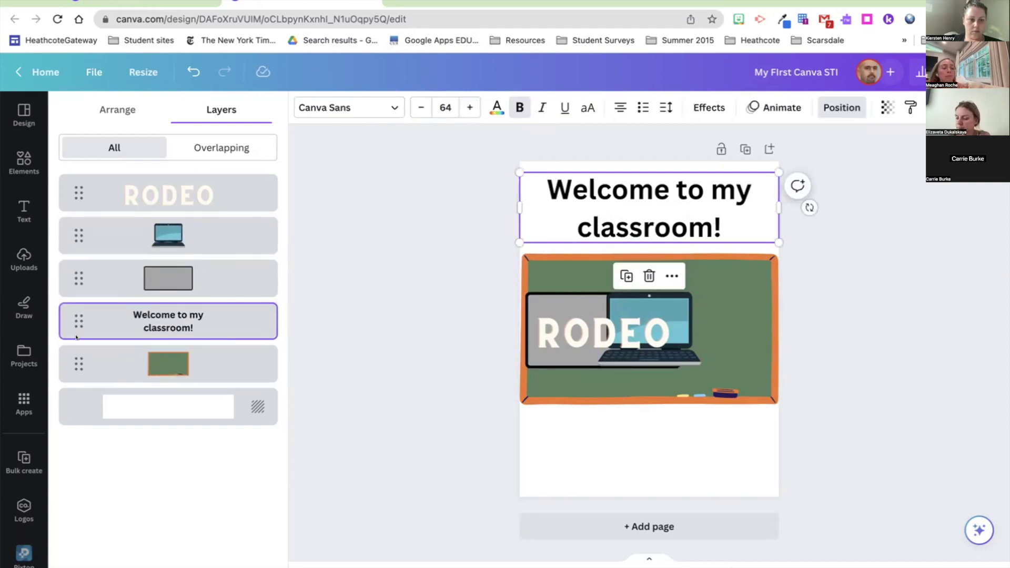
{"action": "left_click_drag", "start_coordinate": [69, 191], "coordinate": [70, 250]}
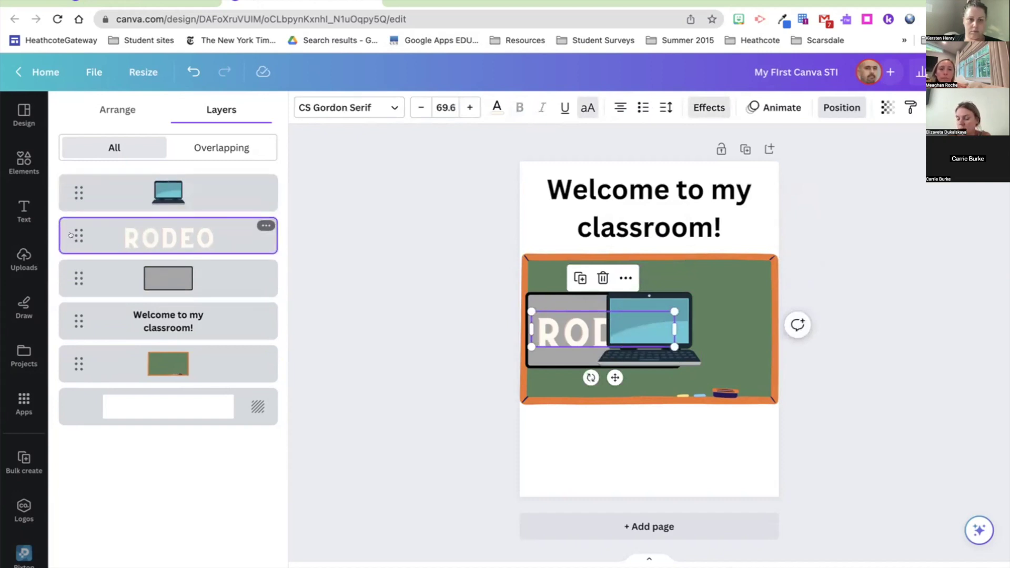
{"action": "left_click_drag", "start_coordinate": [71, 235], "coordinate": [70, 193]}
{"action": "left_click_drag", "start_coordinate": [70, 317], "coordinate": [72, 169]}
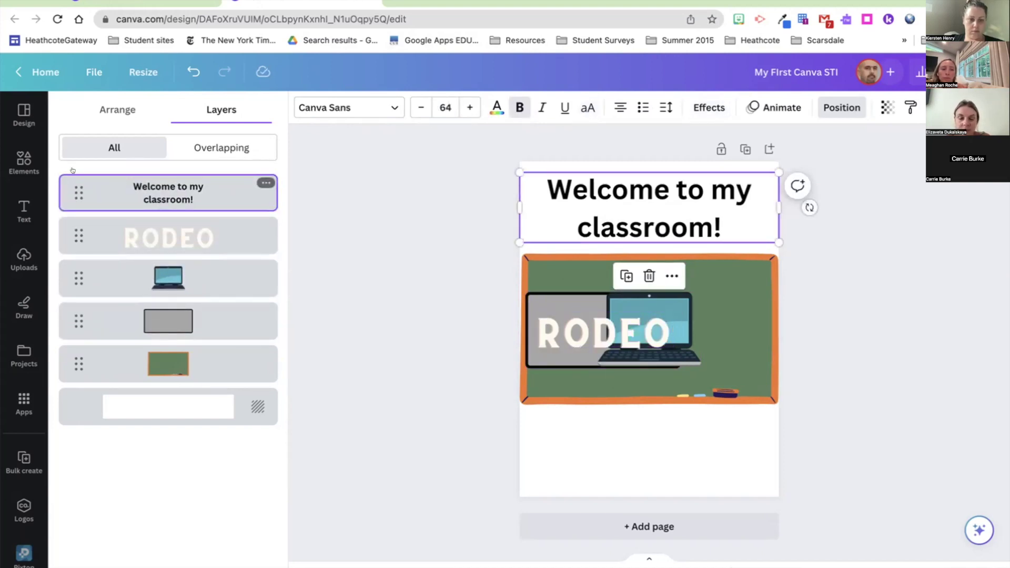
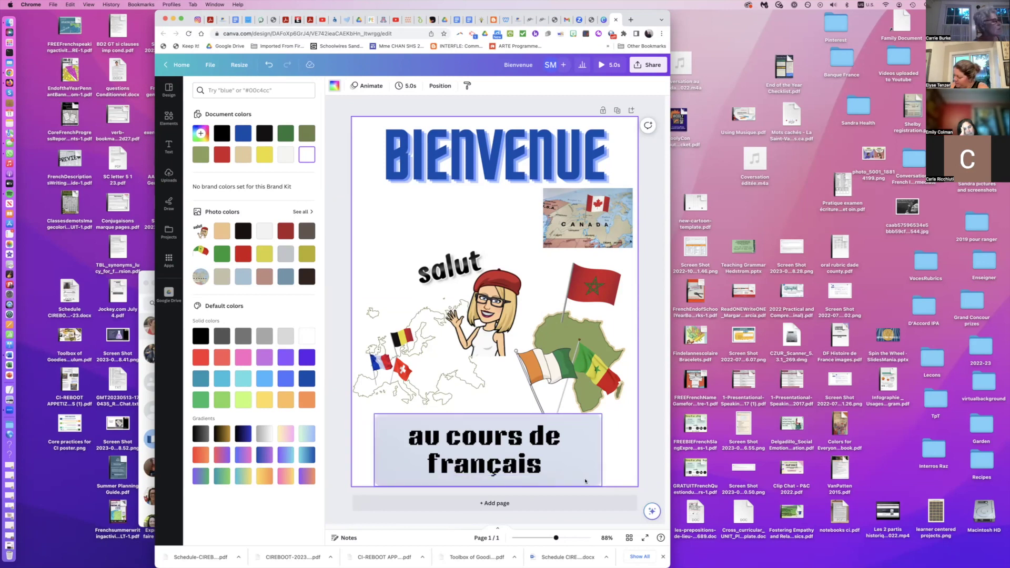
{"action": "left_click", "coordinate": [585, 481]}
{"action": "left_click_drag", "start_coordinate": [598, 480], "coordinate": [583, 467]}
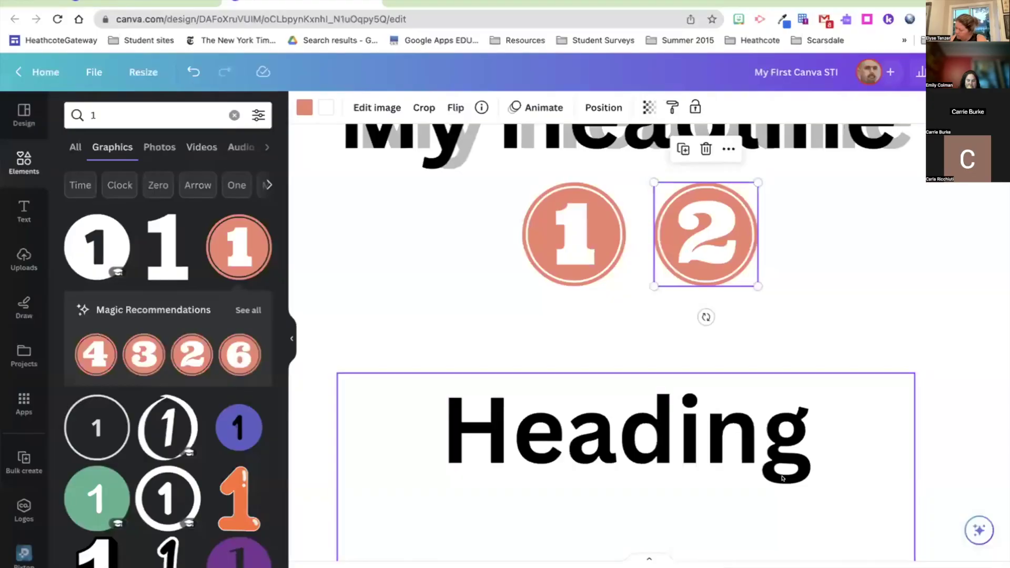
- Add a blank page after the My Headline page and insert a heading that reads "Heading"
{"action": "scroll", "coordinate": [605, 342], "scroll_direction": "down", "scroll_amount": 3}
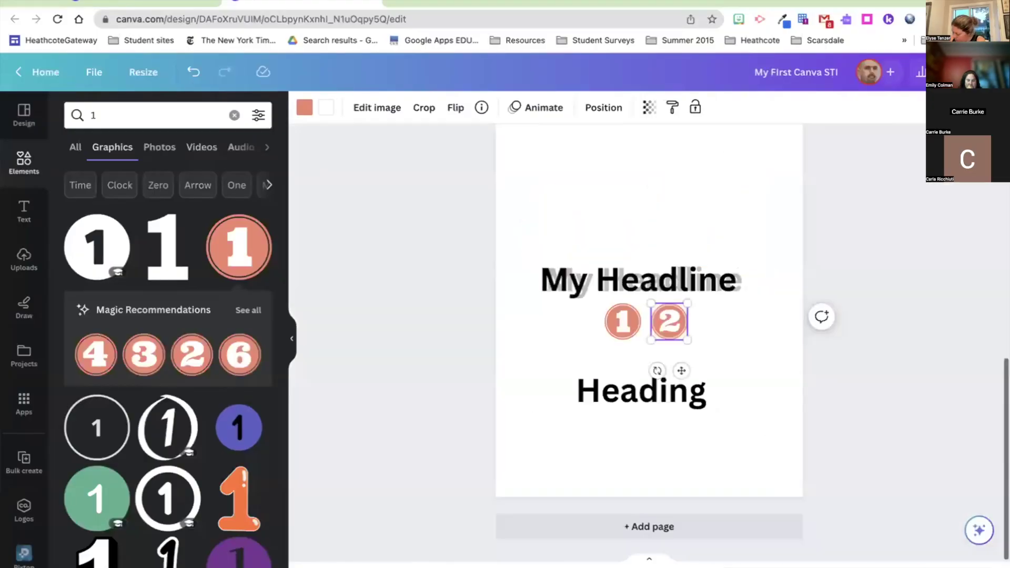
{"action": "left_click", "coordinate": [651, 525]}
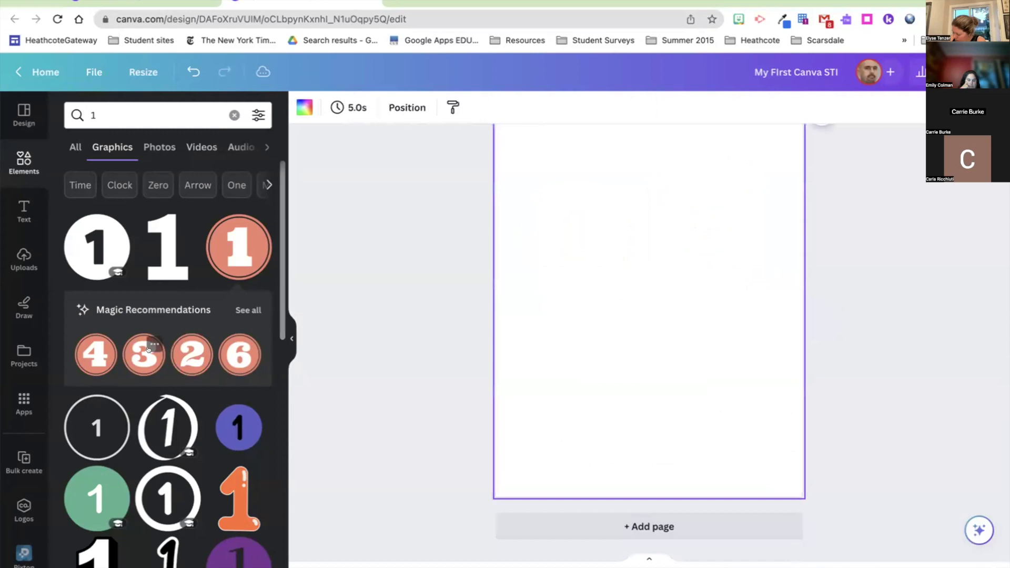
{"action": "left_click", "coordinate": [21, 210]}
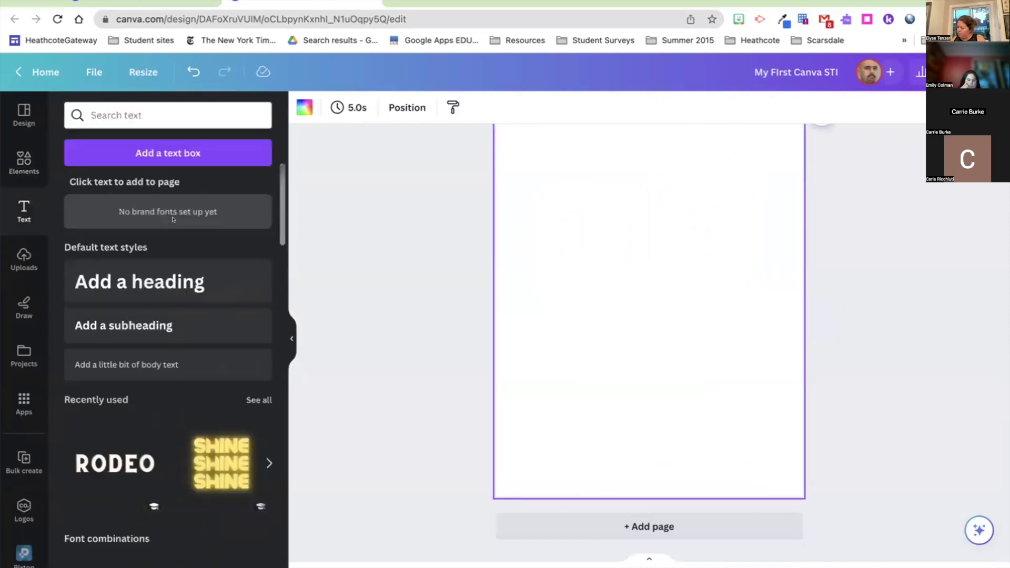
{"action": "left_click", "coordinate": [158, 279]}
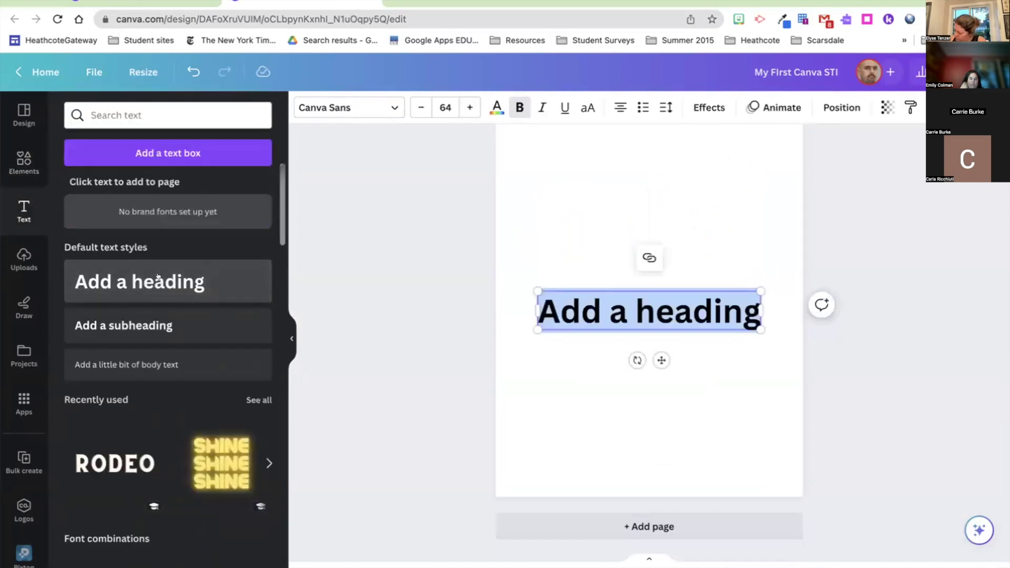
{"action": "type", "text": "Headng"}
{"action": "key", "text": "BackSpace"}
{"action": "key", "text": "BackSpace"}
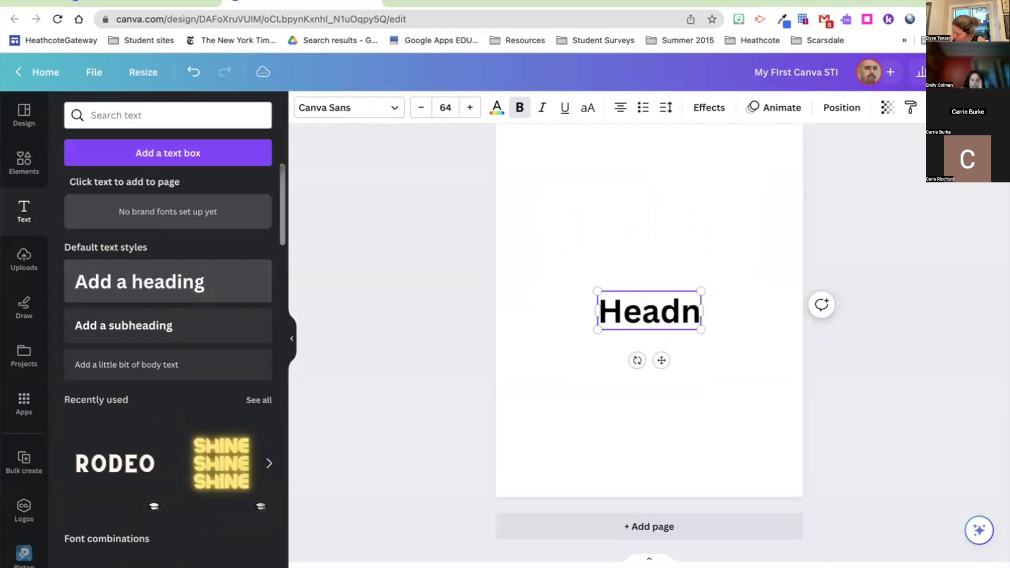
{"action": "type", "text": "ing"}
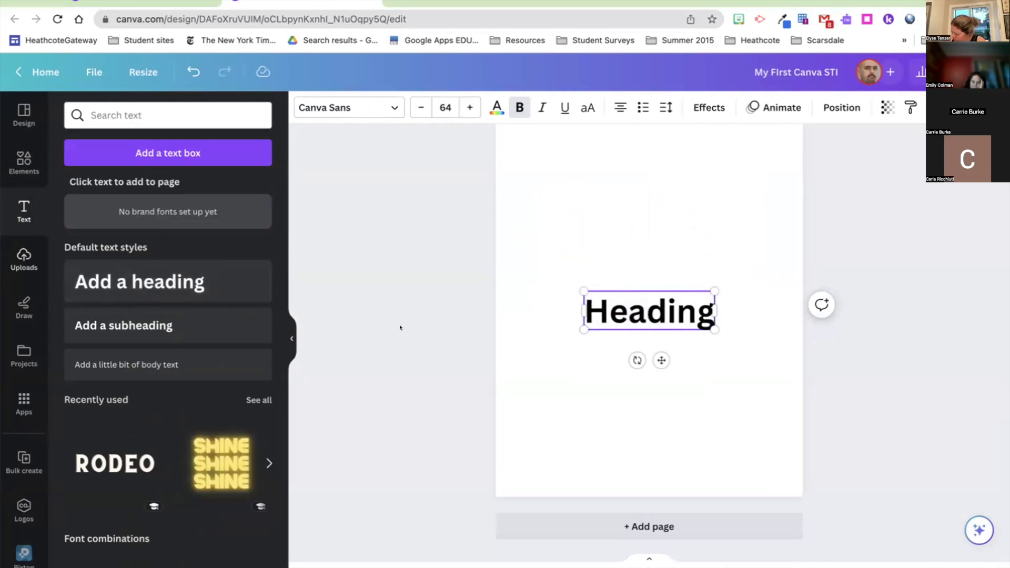
- Move the heading up and left until it lines up with the page's left margin guide
{"action": "left_click_drag", "start_coordinate": [661, 360], "coordinate": [593, 336]}
{"action": "left_click", "coordinate": [505, 304]}
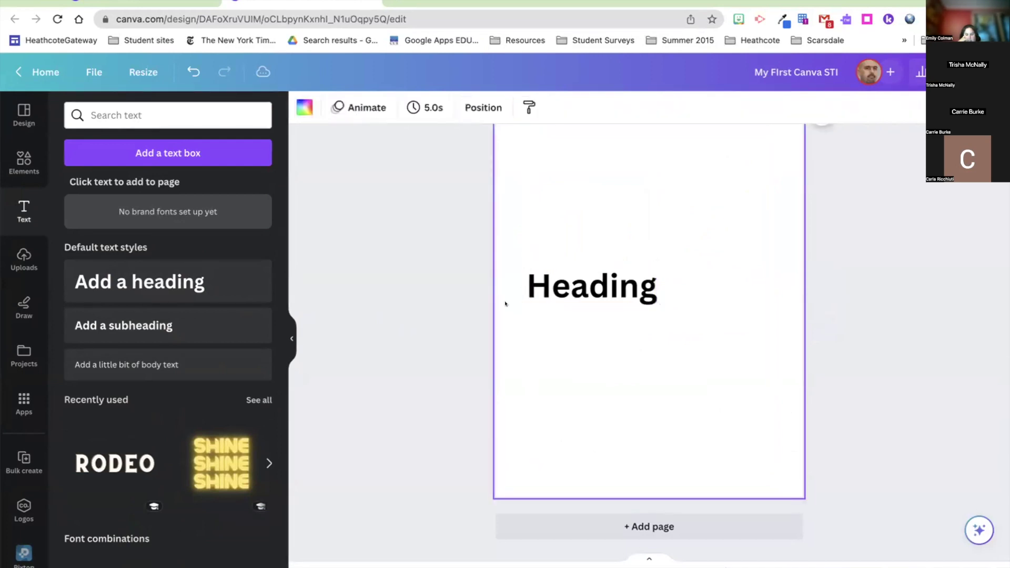
{"action": "left_click", "coordinate": [537, 296]}
{"action": "left_click_drag", "start_coordinate": [571, 295], "coordinate": [572, 293]}
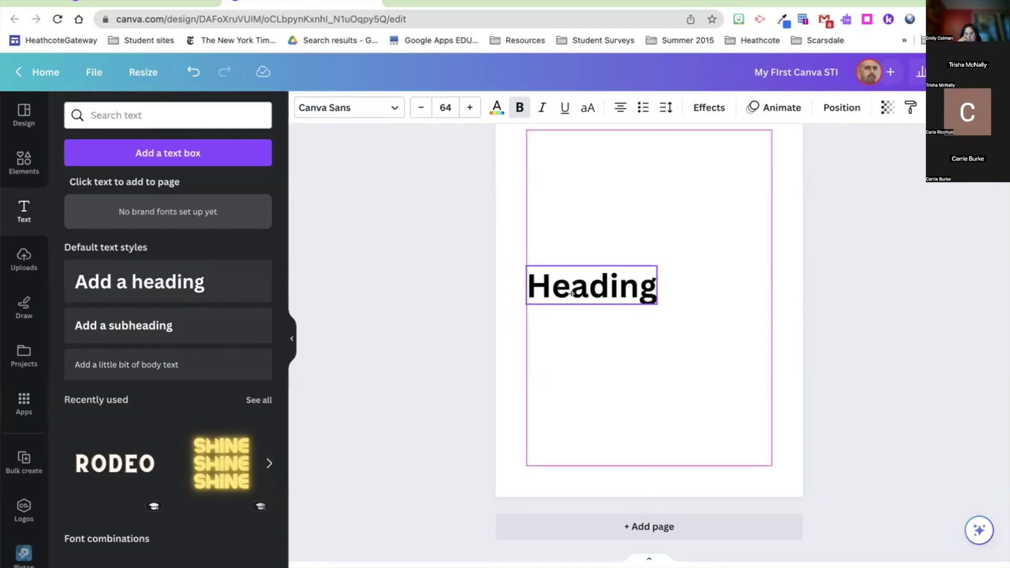
{"action": "left_click_drag", "start_coordinate": [572, 293], "coordinate": [572, 294]}
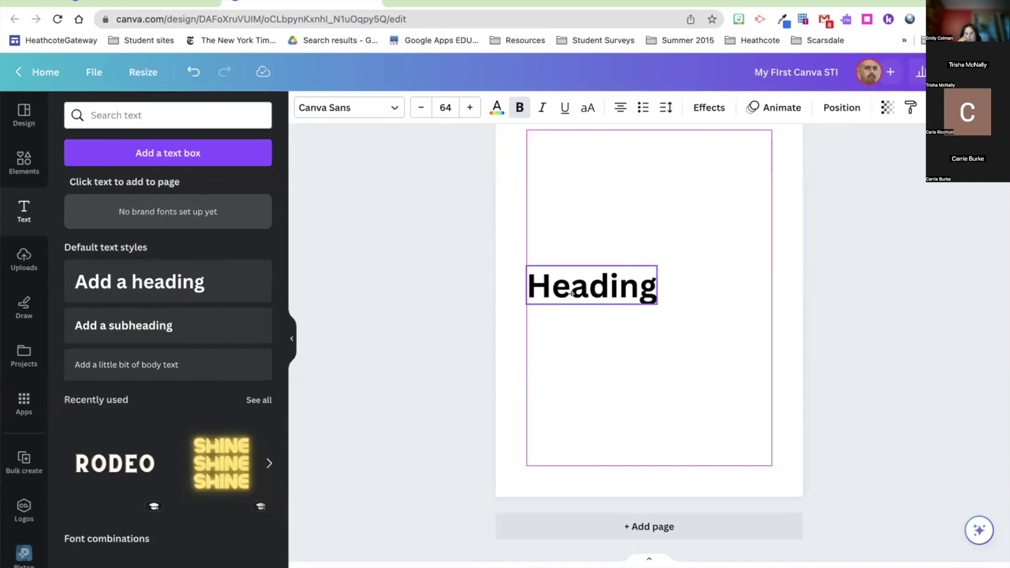
- Try the heading flush against the page's left edge, and return it to the left margin guide
{"action": "left_click_drag", "start_coordinate": [570, 293], "coordinate": [538, 297]}
{"action": "left_click", "coordinate": [451, 286]}
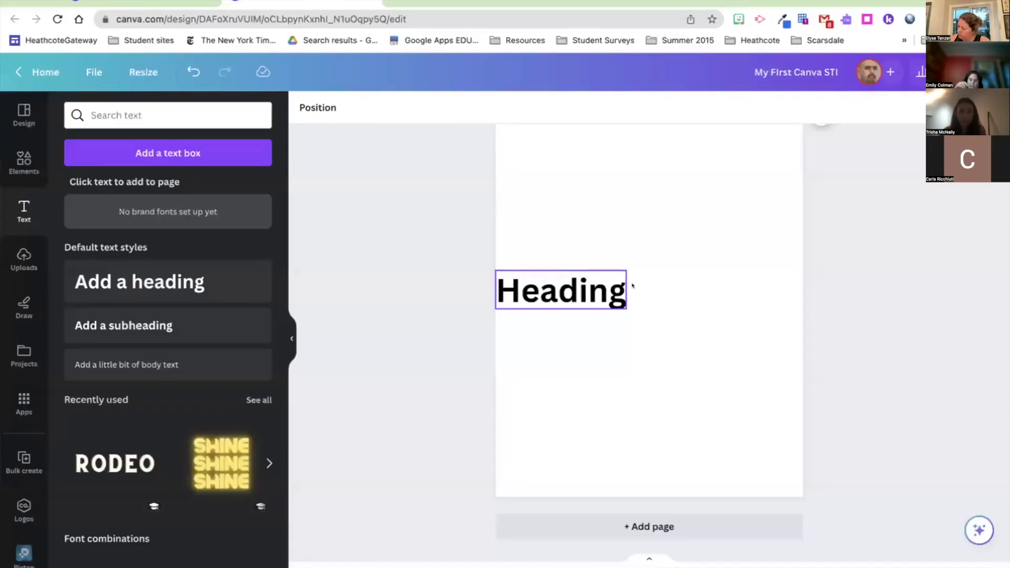
{"action": "left_click_drag", "start_coordinate": [583, 289], "coordinate": [613, 293]}
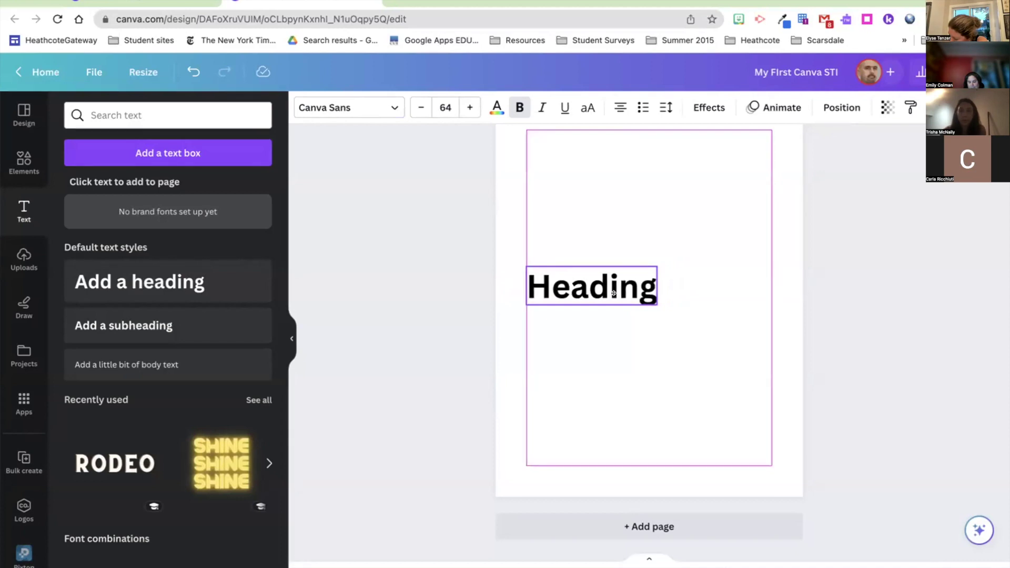
{"action": "left_click_drag", "start_coordinate": [614, 293], "coordinate": [614, 293]}
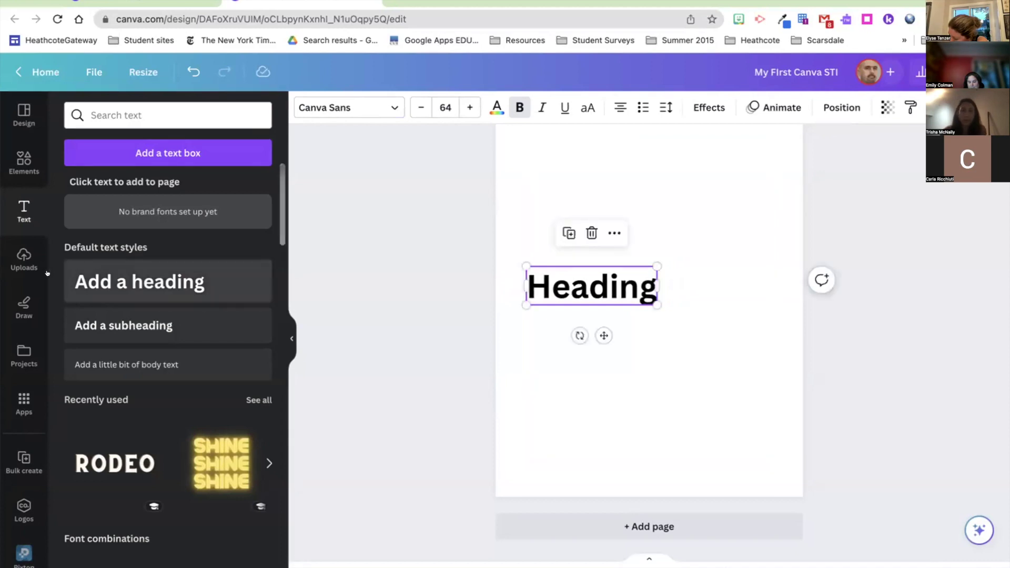
- Clear the elements search for "1" and add a square from the lines and shapes collection to the heading's page
{"action": "left_click", "coordinate": [21, 159]}
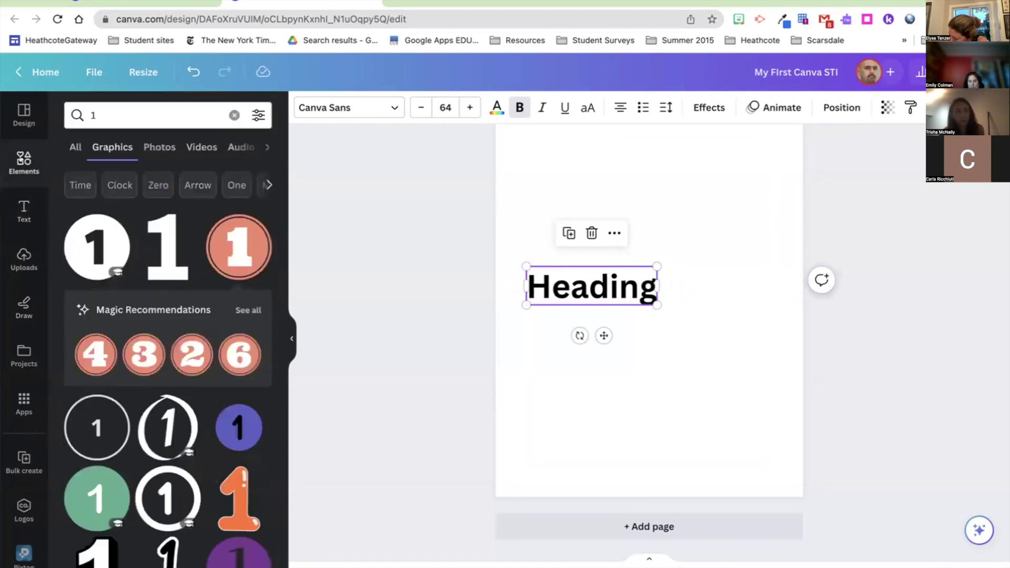
{"action": "left_click", "coordinate": [73, 147]}
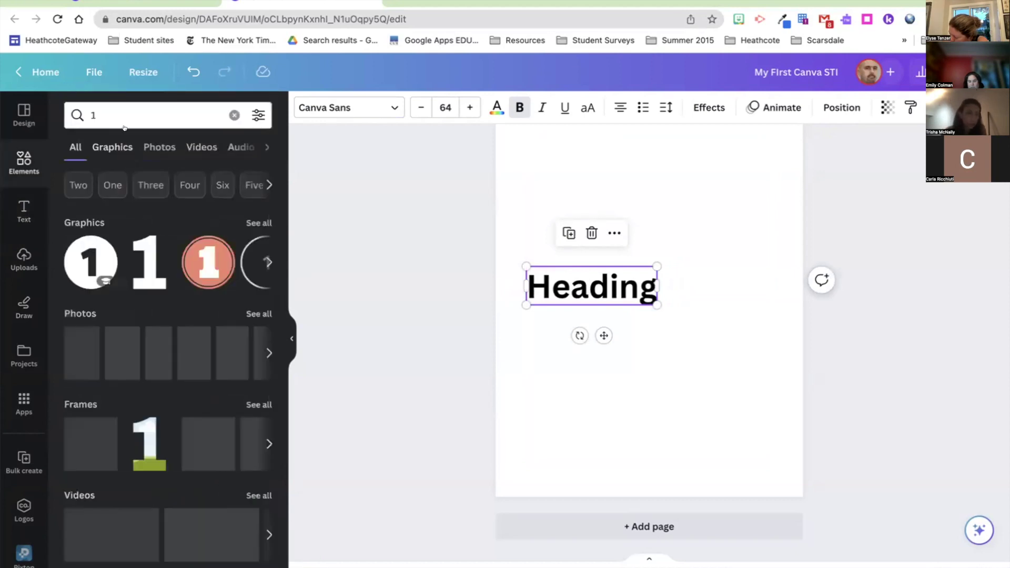
{"action": "left_click_drag", "start_coordinate": [109, 121], "coordinate": [68, 102]}
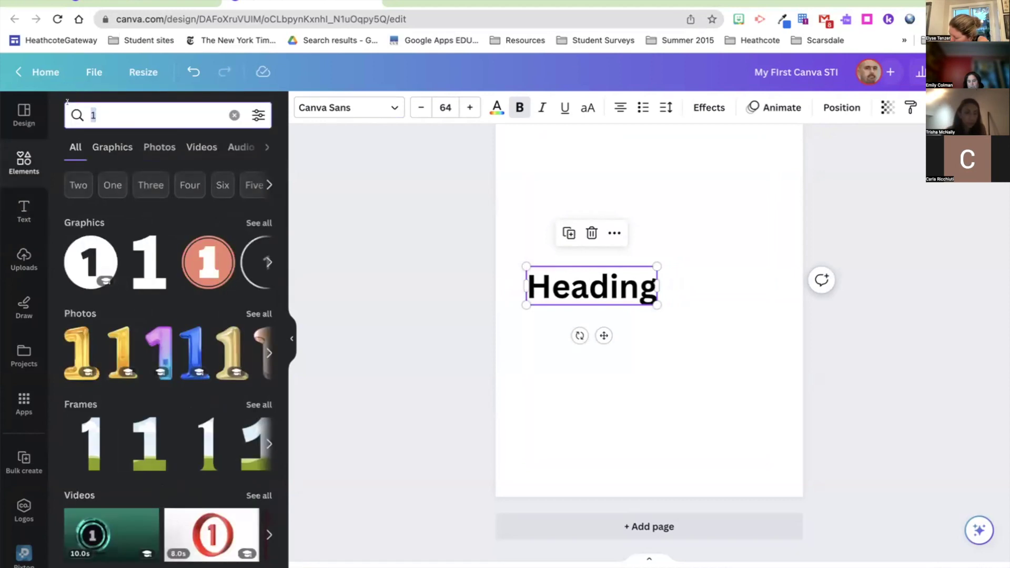
{"action": "key", "text": "BackSpace"}
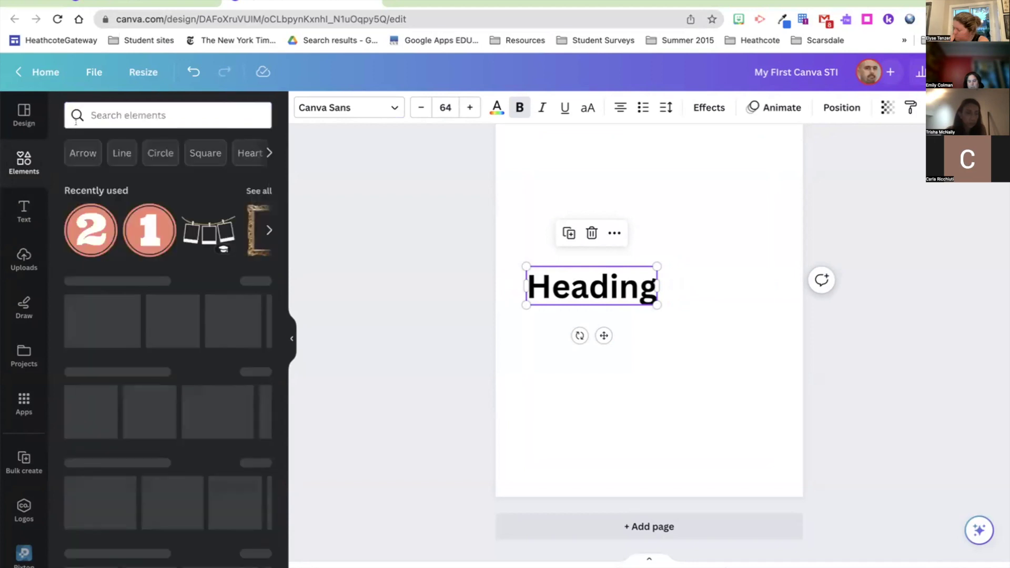
{"action": "left_click", "coordinate": [83, 312]}
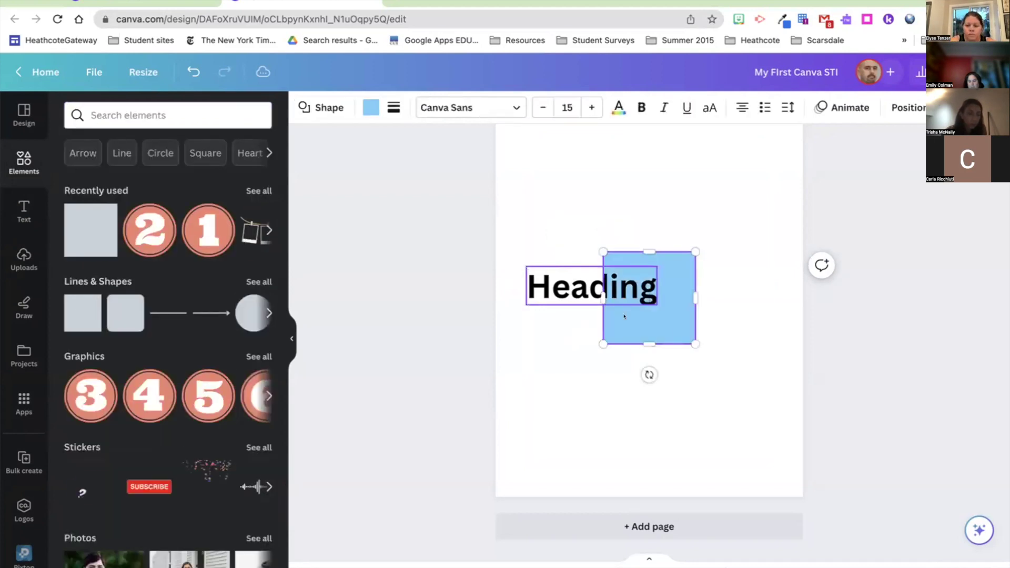
- Move the blue square below the heading and align its right side with the page's right margin guide
{"action": "left_click_drag", "start_coordinate": [658, 328], "coordinate": [742, 392]}
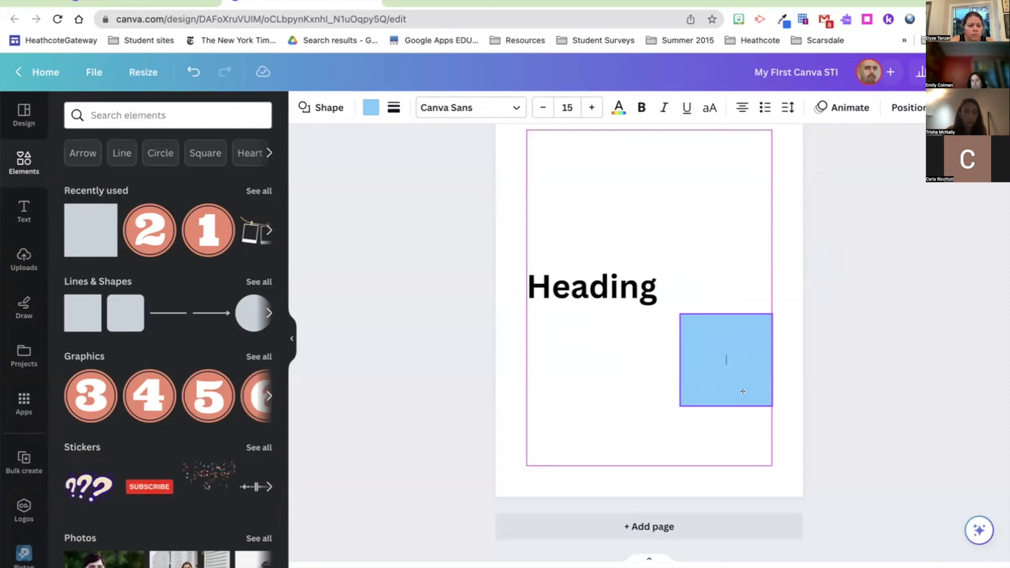
{"action": "left_click_drag", "start_coordinate": [777, 380], "coordinate": [785, 377]}
{"action": "left_click", "coordinate": [785, 377]}
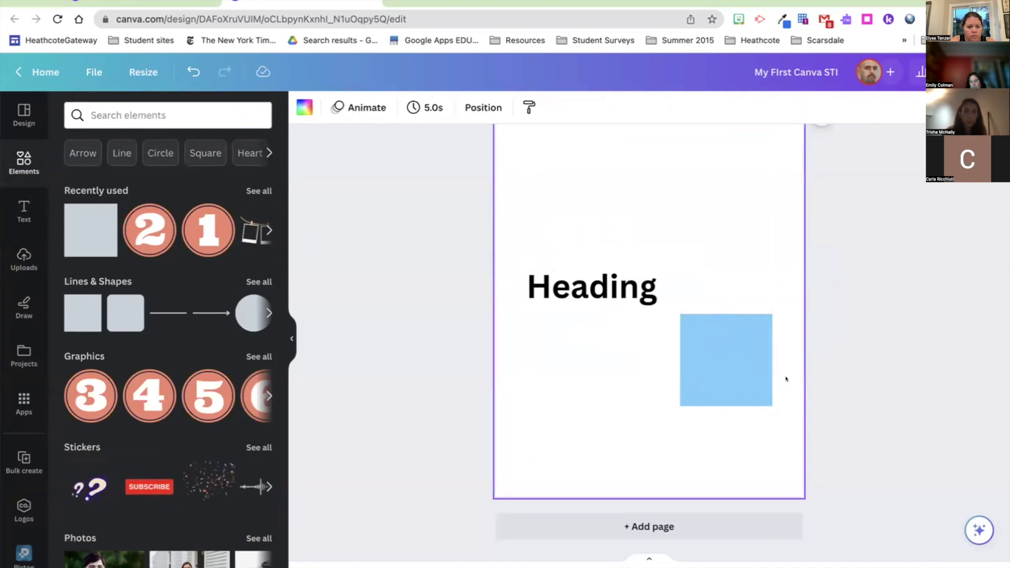
- Try the square partly off the page's right edge, and return it to the right margin guide
{"action": "left_click_drag", "start_coordinate": [740, 370], "coordinate": [820, 382]}
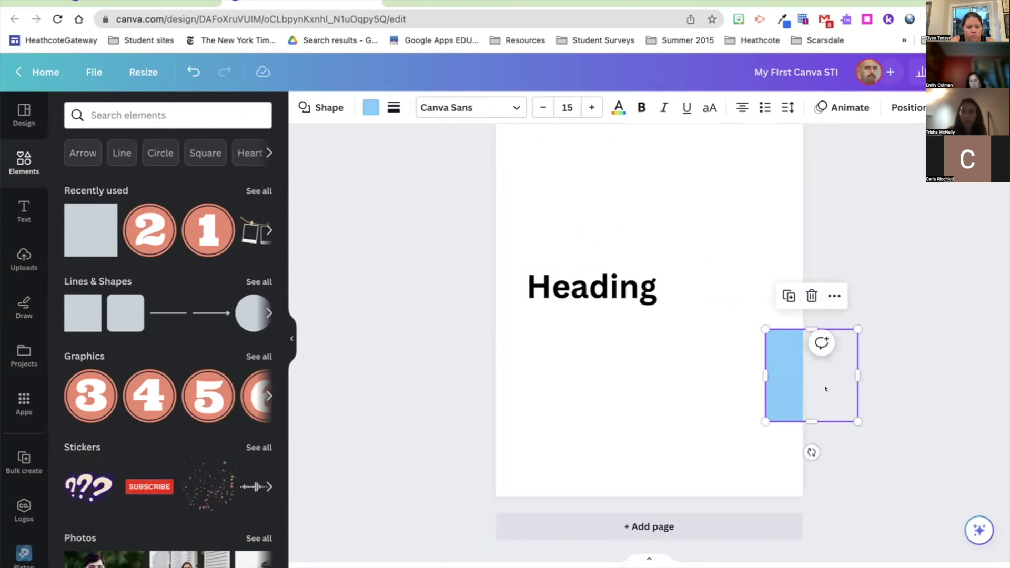
{"action": "key", "text": "ctrl+z"}
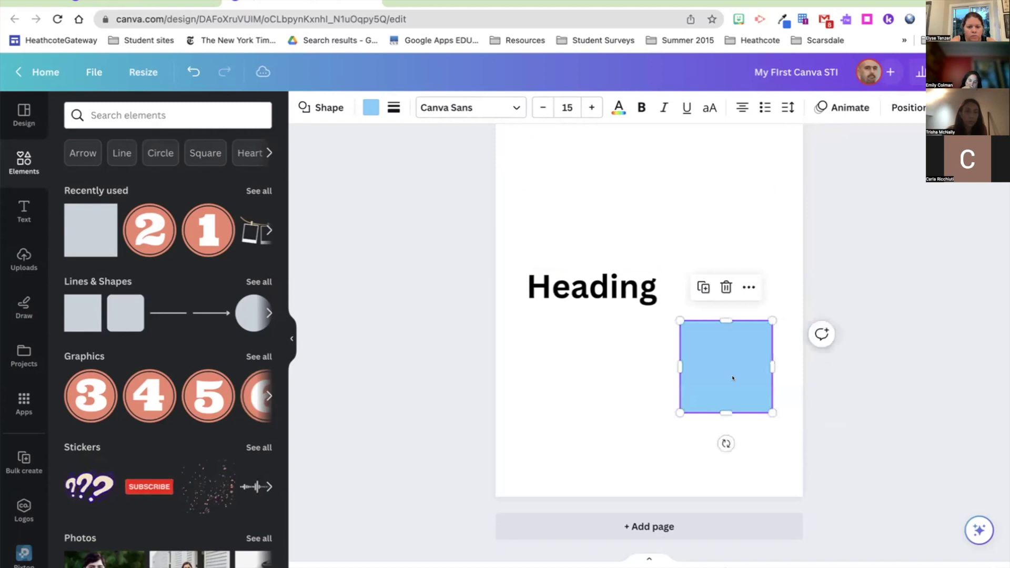
{"action": "left_click_drag", "start_coordinate": [743, 378], "coordinate": [733, 370]}
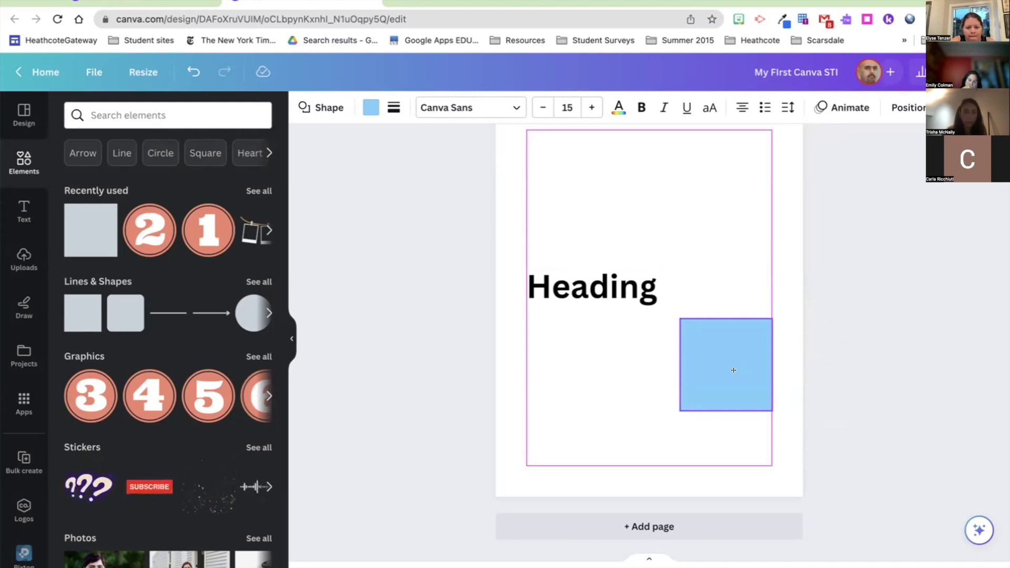
- Move the square down to the page's bottom edge and give it a solid border with weight 4
{"action": "left_click_drag", "start_coordinate": [733, 370], "coordinate": [743, 464]}
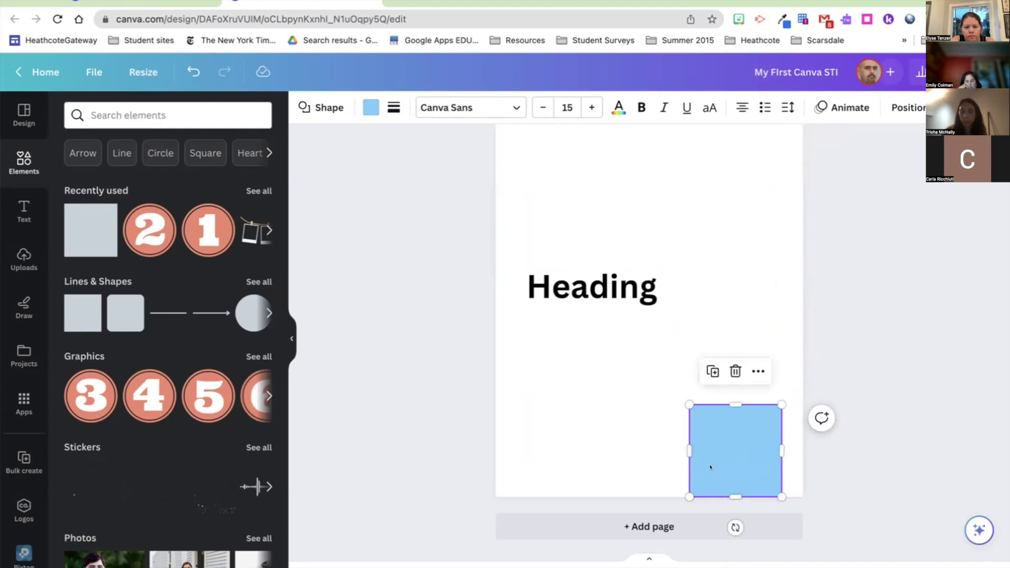
{"action": "left_click", "coordinate": [612, 431]}
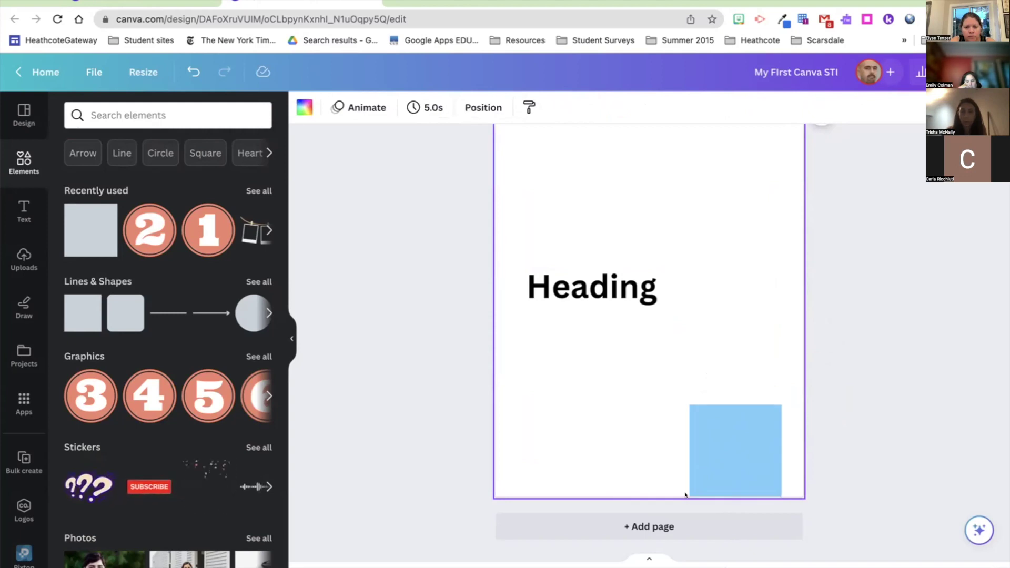
{"action": "left_click", "coordinate": [709, 478]}
{"action": "left_click", "coordinate": [391, 106]}
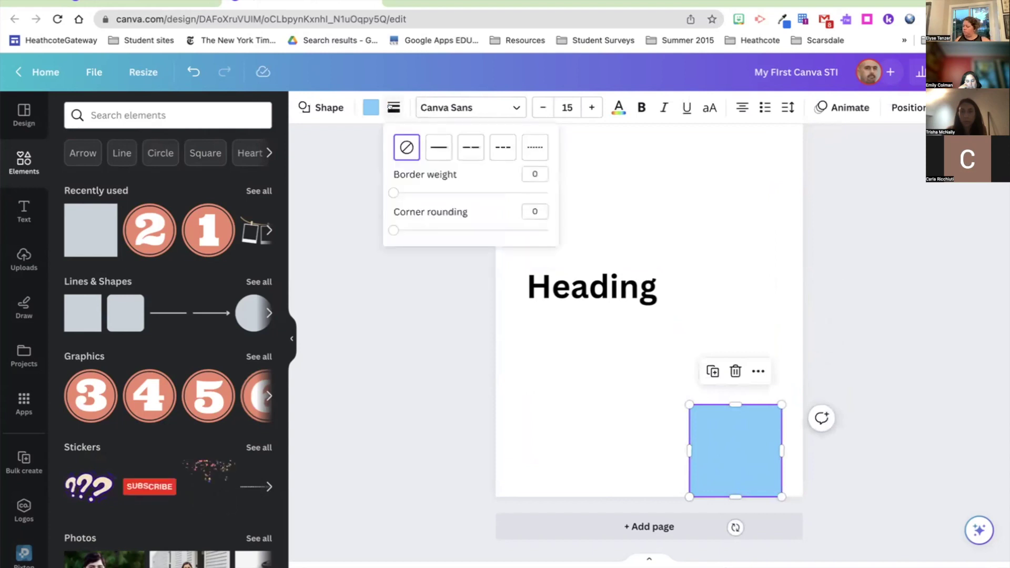
{"action": "left_click", "coordinate": [426, 147]}
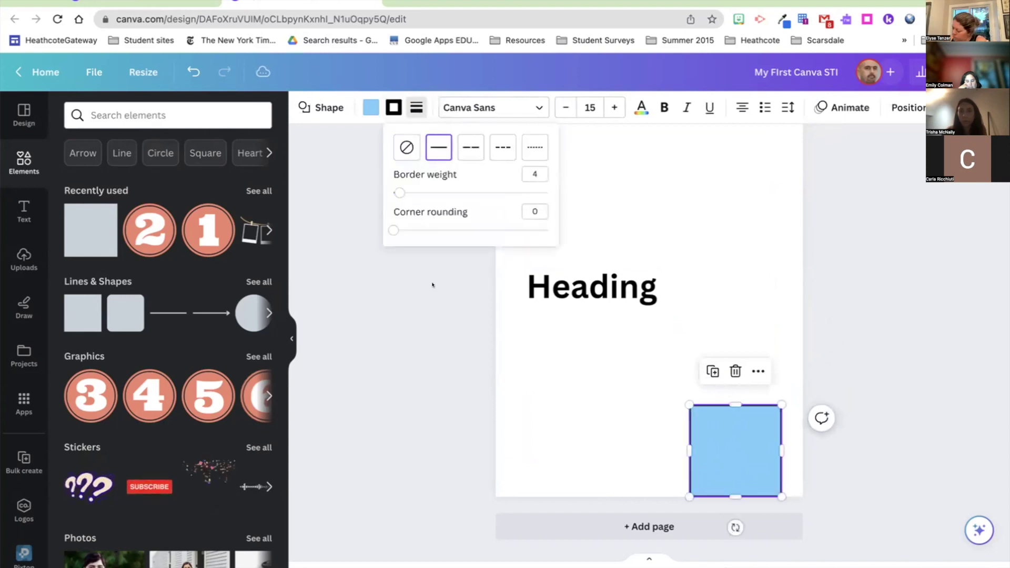
{"action": "left_click", "coordinate": [719, 436]}
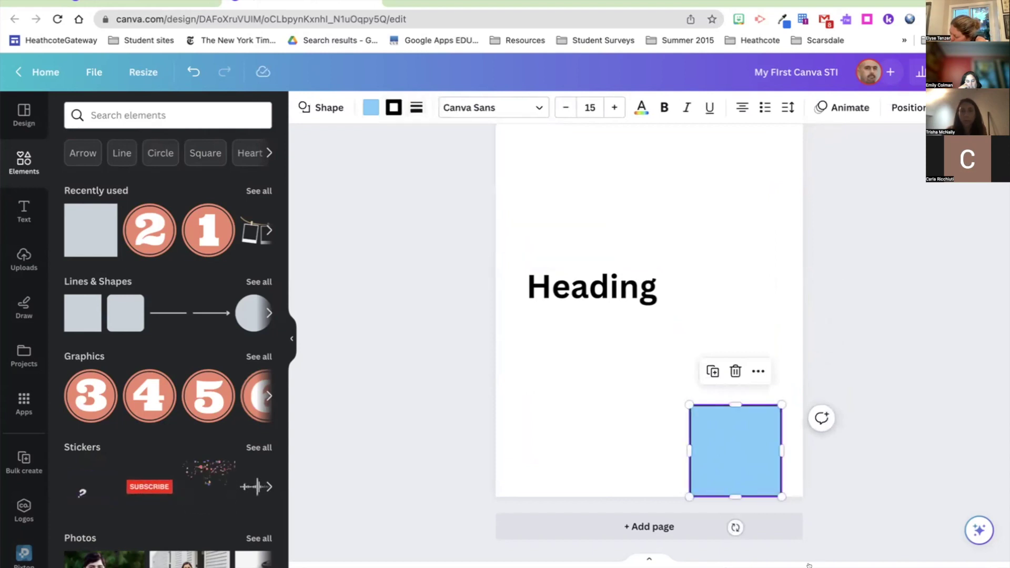
{"action": "scroll", "coordinate": [634, 445], "scroll_direction": "up", "scroll_amount": 3}
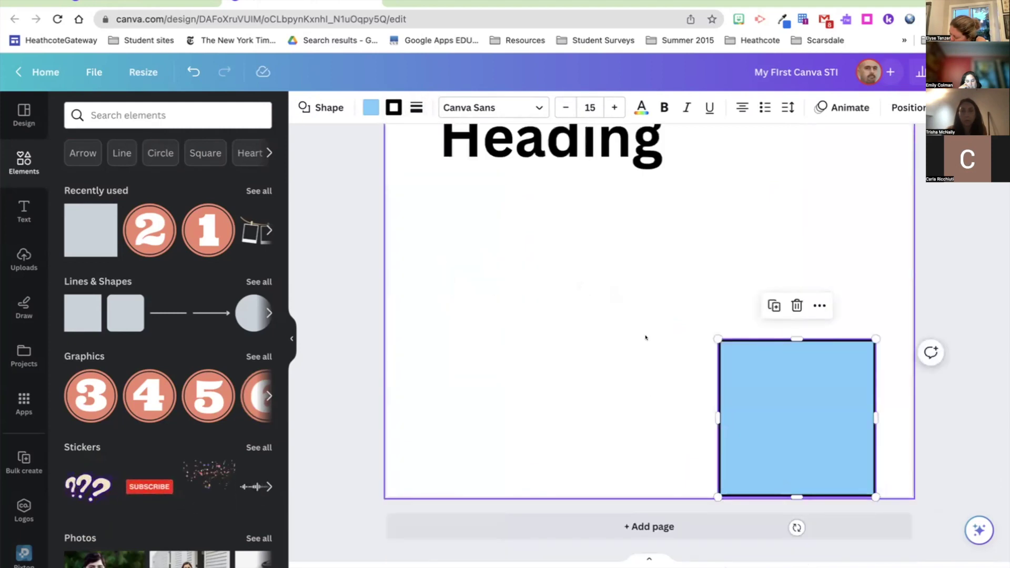
- Nudge the bordered square up and slightly left, just clear of the page's bottom edge
{"action": "left_click", "coordinate": [591, 136]}
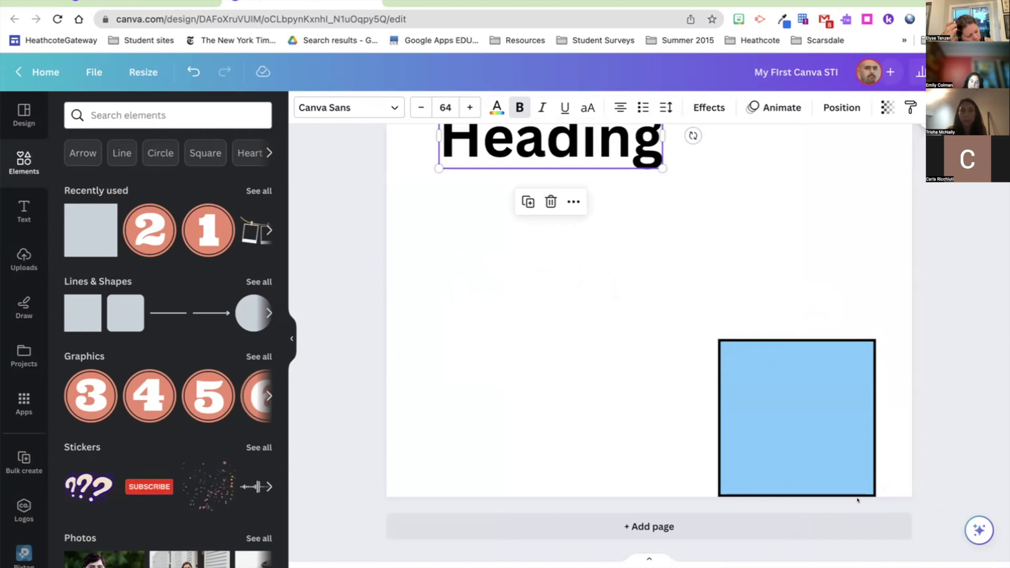
{"action": "left_click", "coordinate": [840, 484]}
{"action": "left_click_drag", "start_coordinate": [834, 467], "coordinate": [829, 456]}
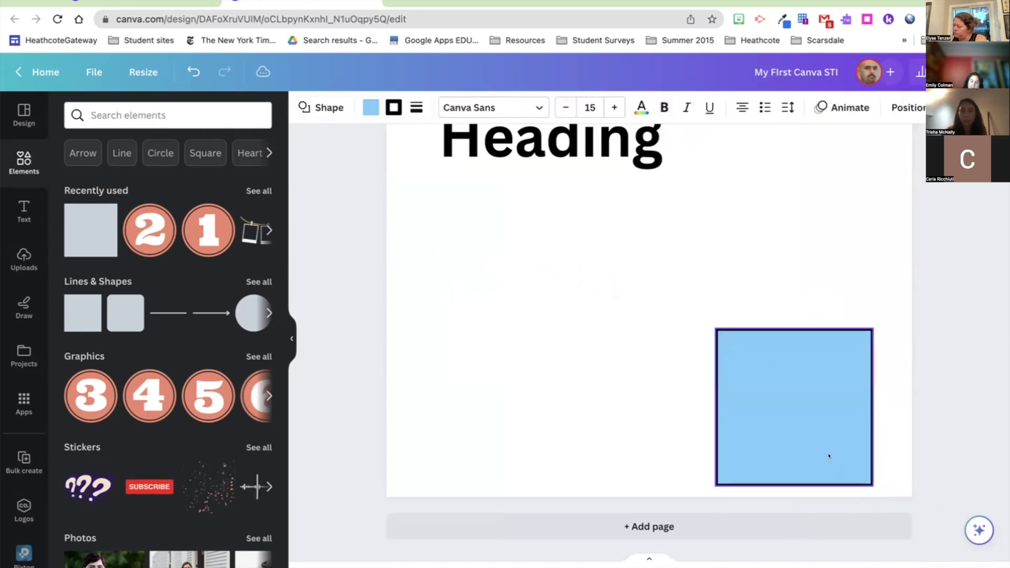
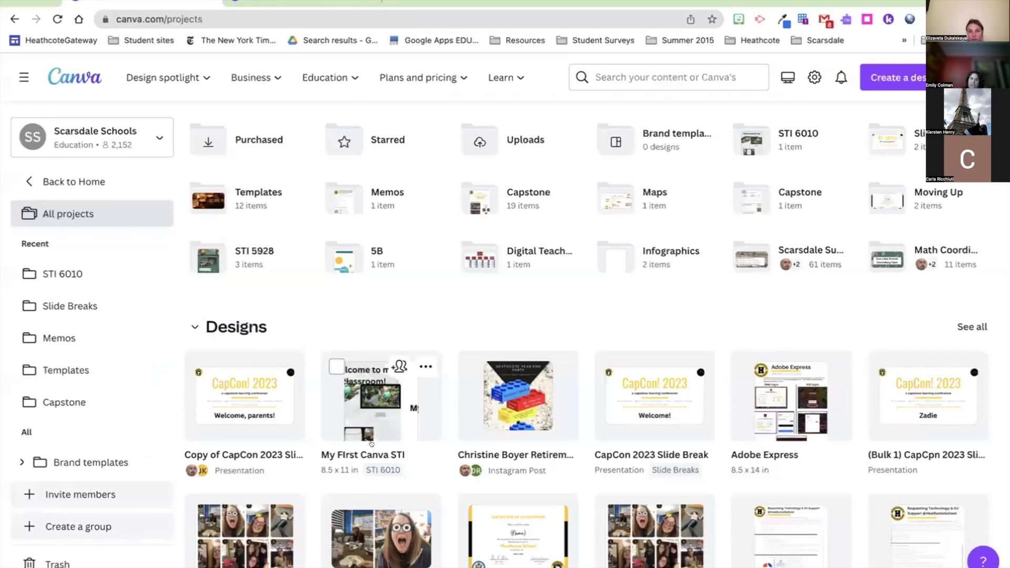
- Open the Adobe Express design from the projects and examine its title, account instructions and login screenshots
{"action": "left_click", "coordinate": [754, 394]}
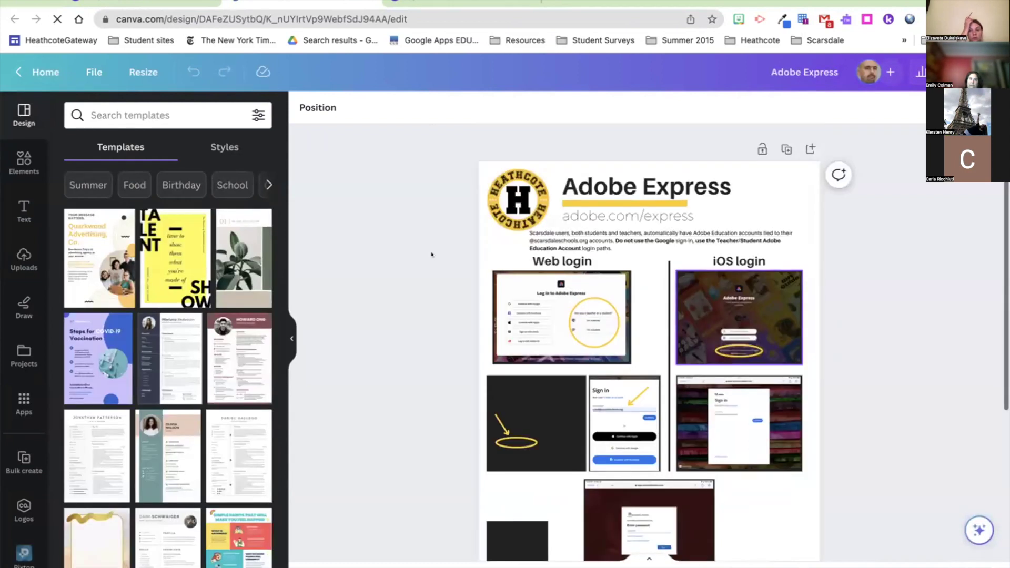
{"action": "scroll", "coordinate": [610, 402], "scroll_direction": "up", "scroll_amount": 5}
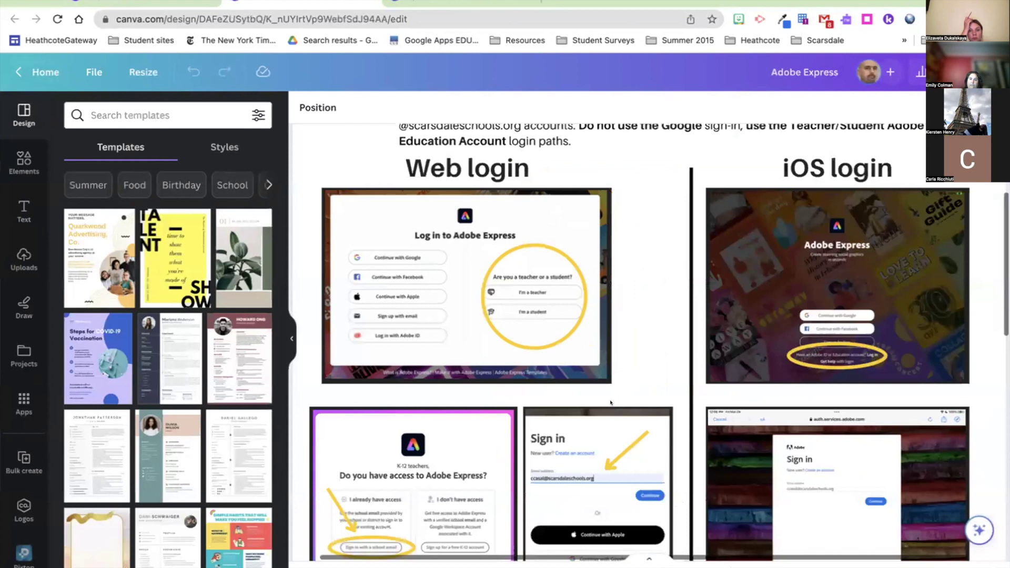
{"action": "scroll", "coordinate": [611, 403], "scroll_direction": "up", "scroll_amount": 3}
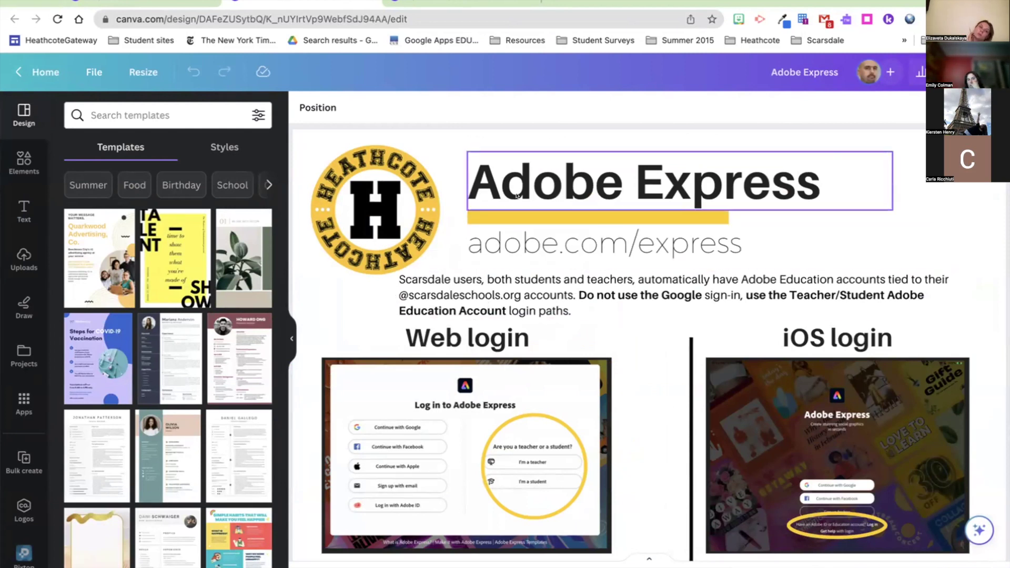
{"action": "left_click", "coordinate": [511, 243]}
{"action": "left_click", "coordinate": [508, 283]}
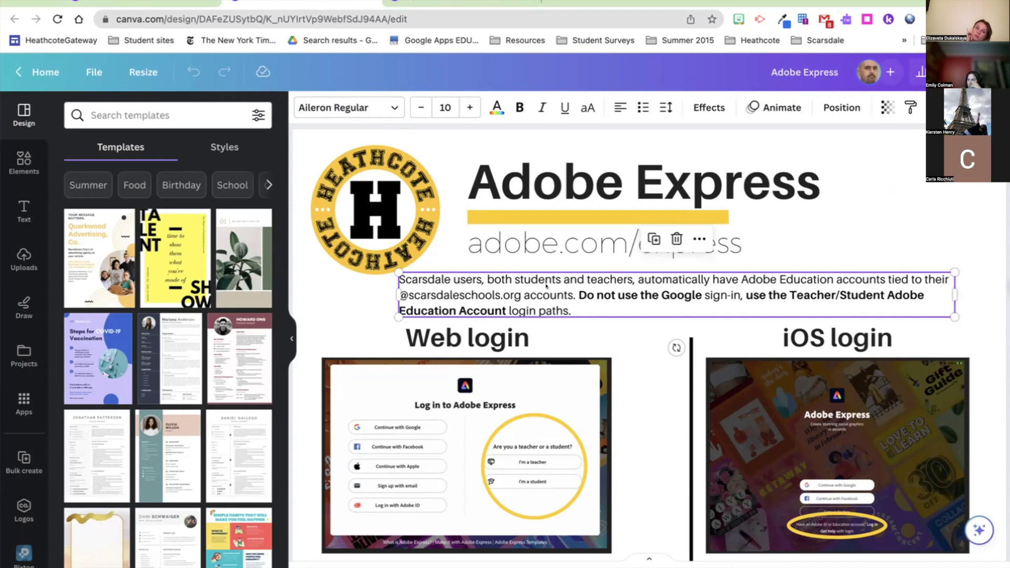
{"action": "scroll", "coordinate": [547, 286], "scroll_direction": "down", "scroll_amount": 5}
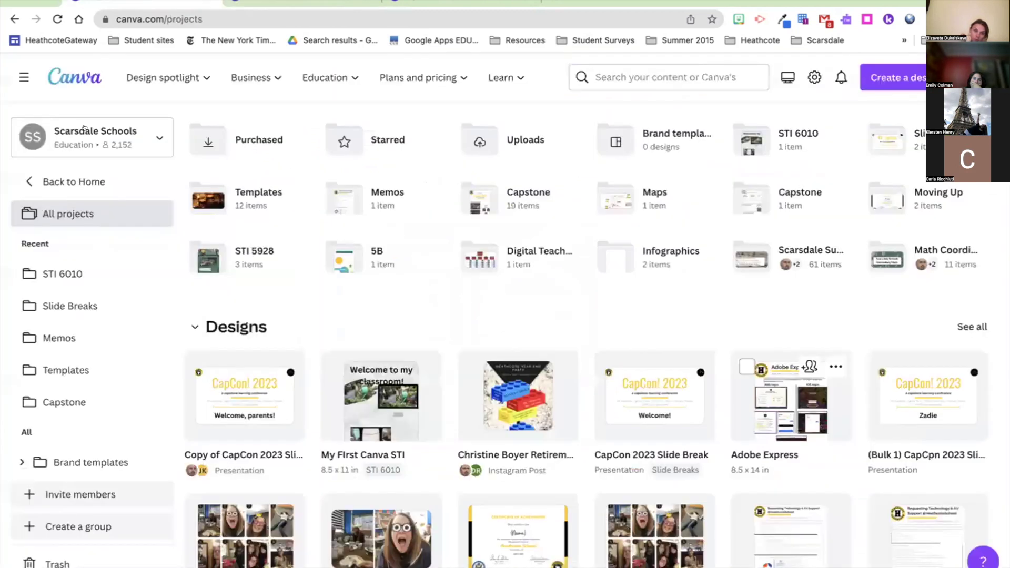
- Switch from the Scarsdale Schools team to the personal education team and go to its recent designs
{"action": "left_click", "coordinate": [85, 129]}
{"action": "left_click", "coordinate": [83, 212]}
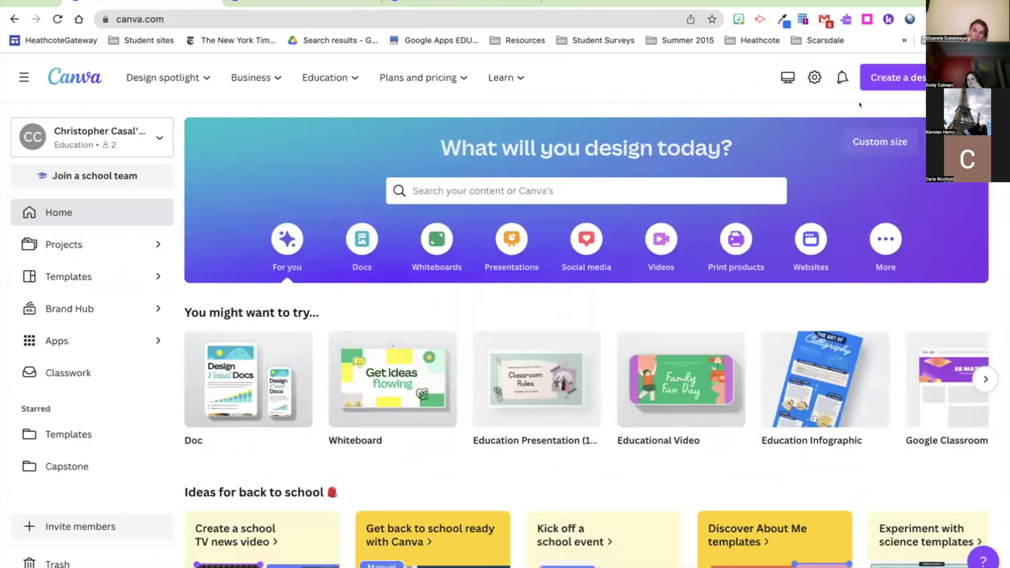
{"action": "mouse_move", "coordinate": [654, 336]}
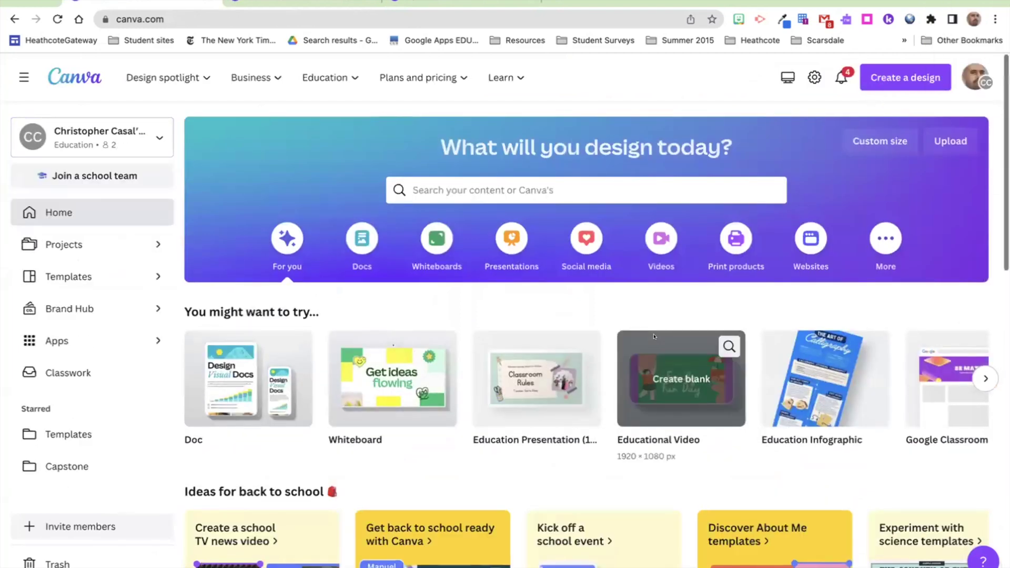
{"action": "scroll", "coordinate": [653, 336], "scroll_direction": "down", "scroll_amount": 10}
{"action": "scroll", "coordinate": [654, 337], "scroll_direction": "down", "scroll_amount": 1}
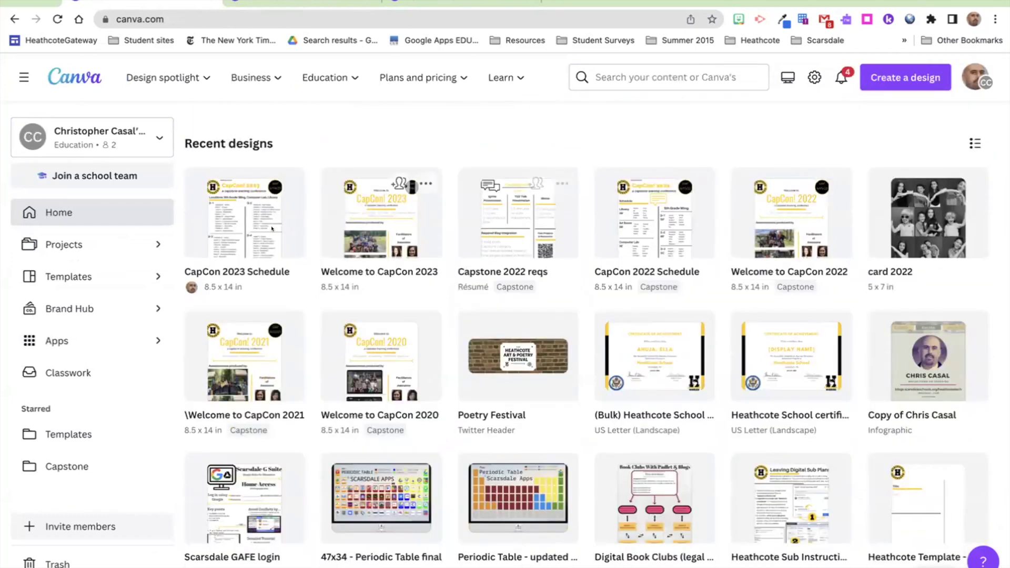
- Open the CapCon 2023 Schedule design, examine its layout up close, and return to the recent designs
{"action": "left_click", "coordinate": [252, 230]}
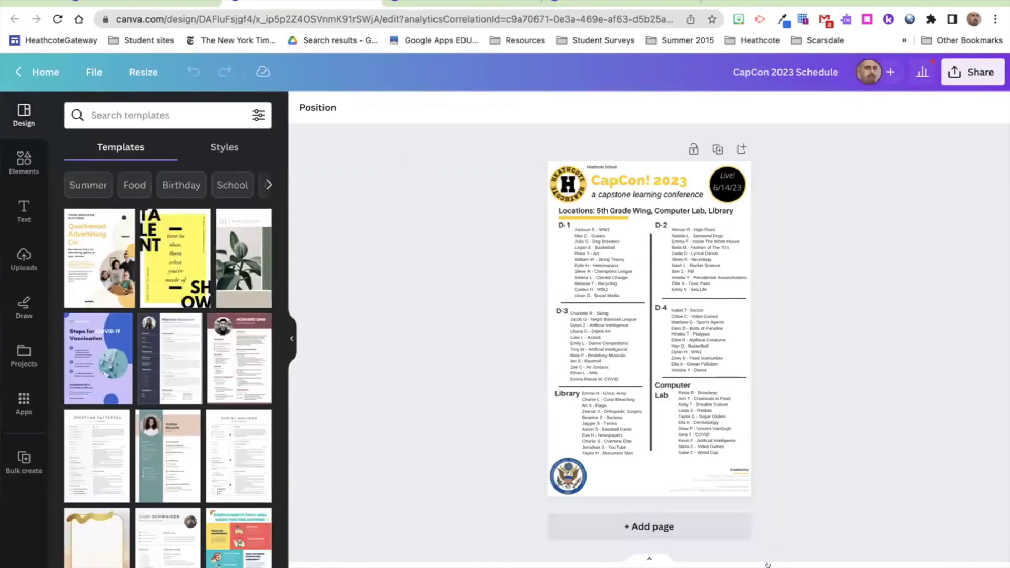
{"action": "key", "text": "ctrl+plus"}
{"action": "scroll", "coordinate": [813, 415], "scroll_direction": "up", "scroll_amount": 2}
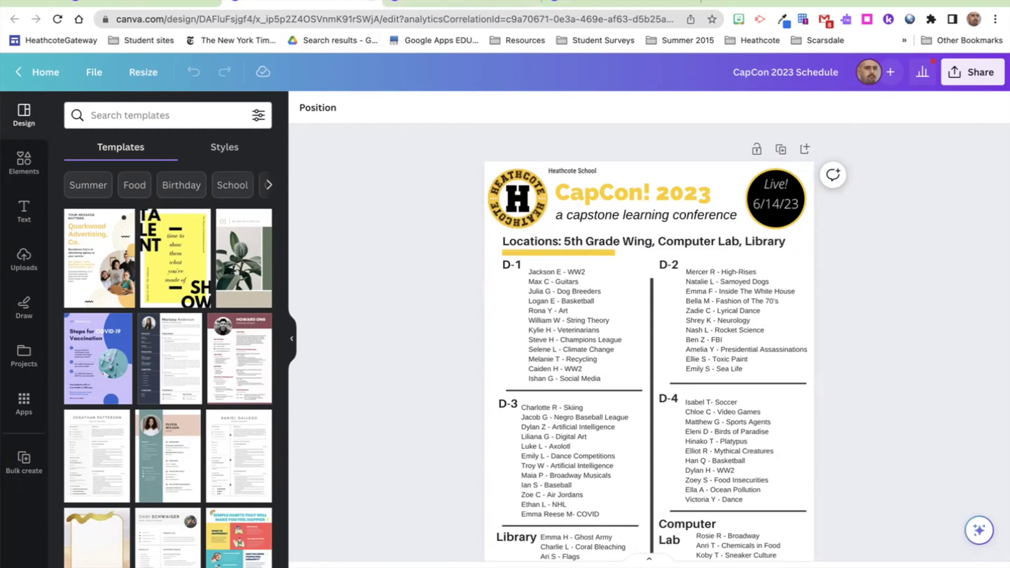
{"action": "key", "text": "ctrl+shift+Tab"}
{"action": "mouse_move", "coordinate": [420, 83]}
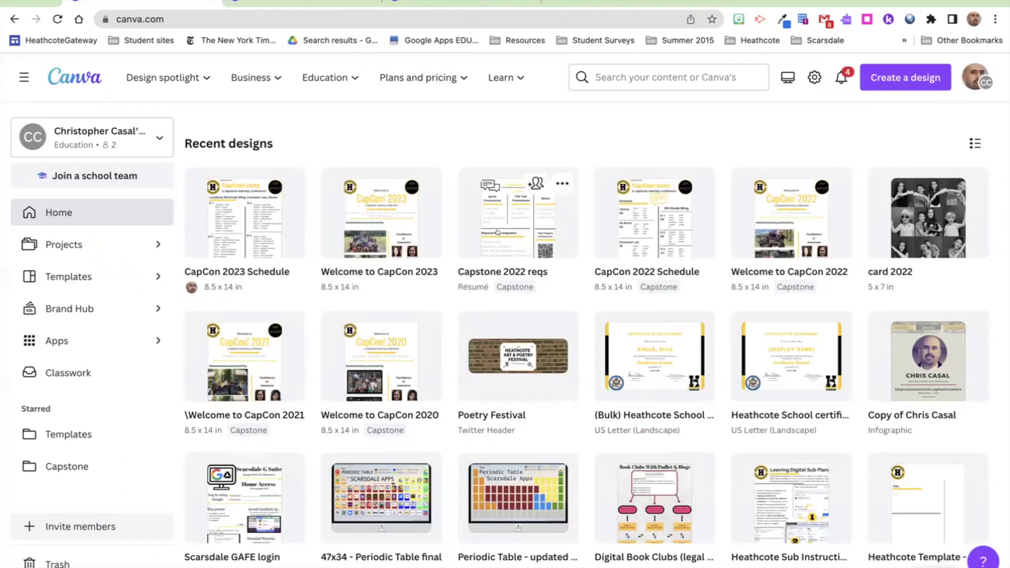
- Open the Welcome to CapCon 2023 design, examine its header, photos and facilitators section, and close it
{"action": "left_click", "coordinate": [368, 222]}
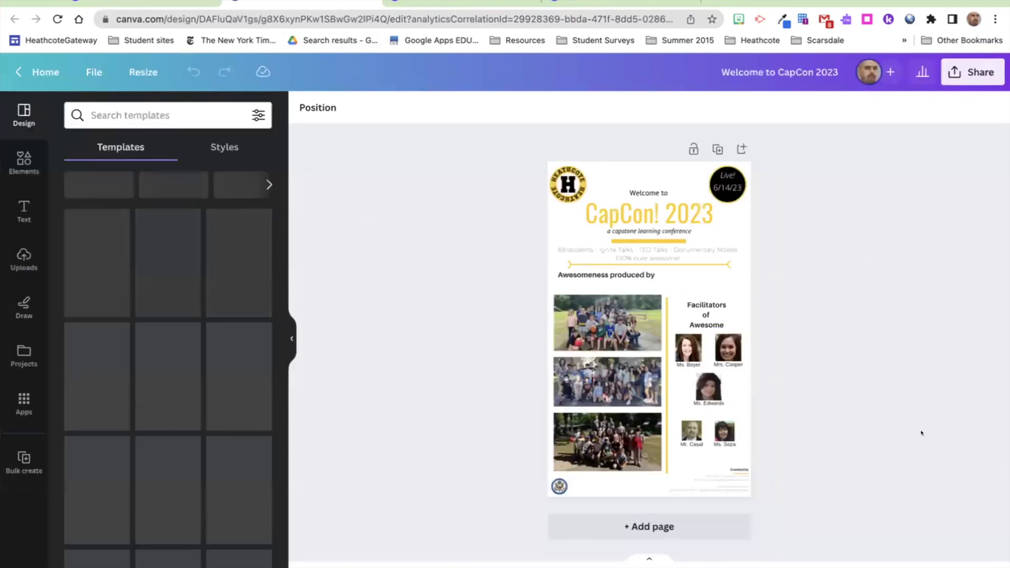
{"action": "key", "text": "super+equal"}
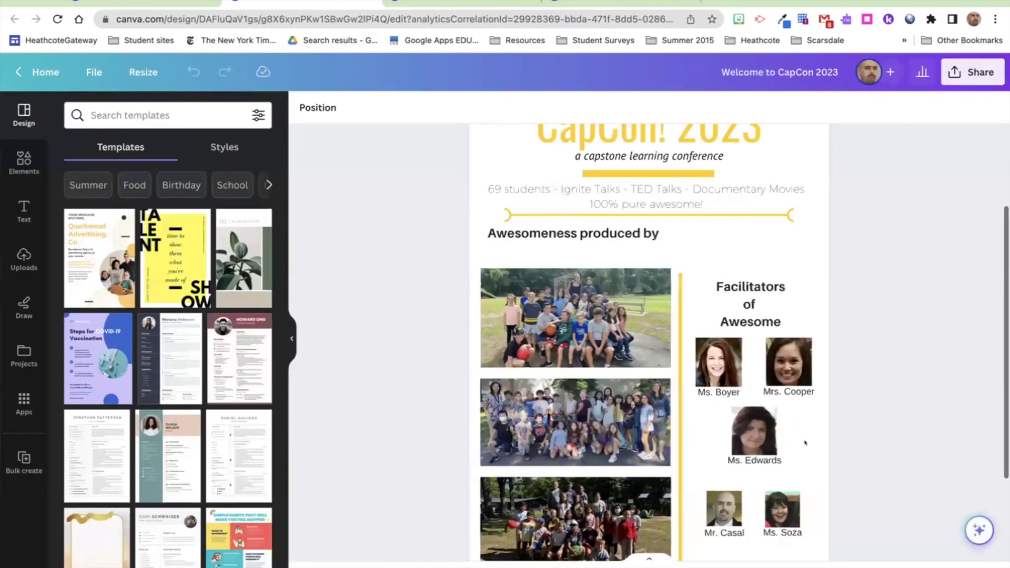
{"action": "scroll", "coordinate": [804, 443], "scroll_direction": "up", "scroll_amount": 3}
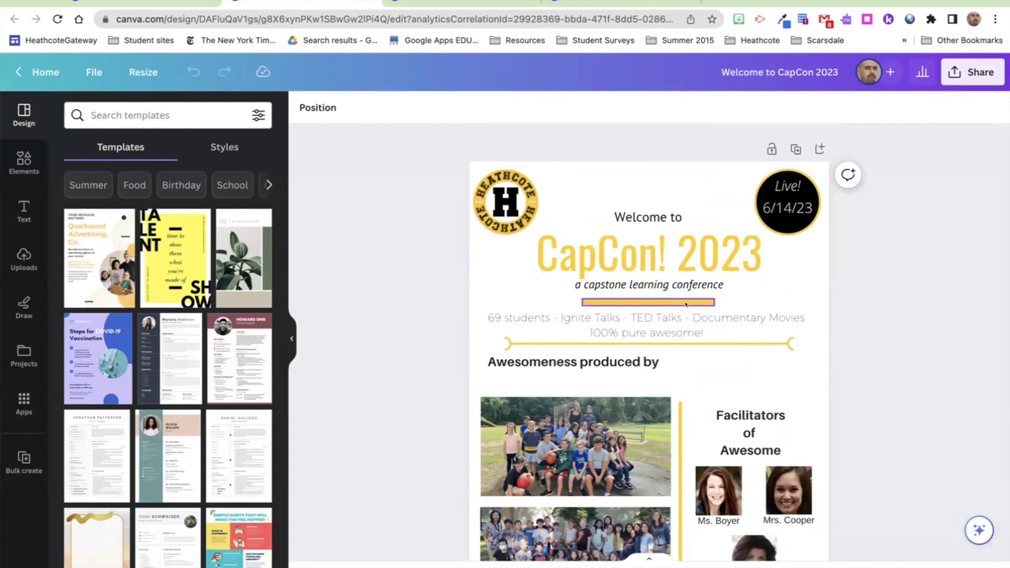
{"action": "scroll", "coordinate": [816, 345], "scroll_direction": "down", "scroll_amount": 5}
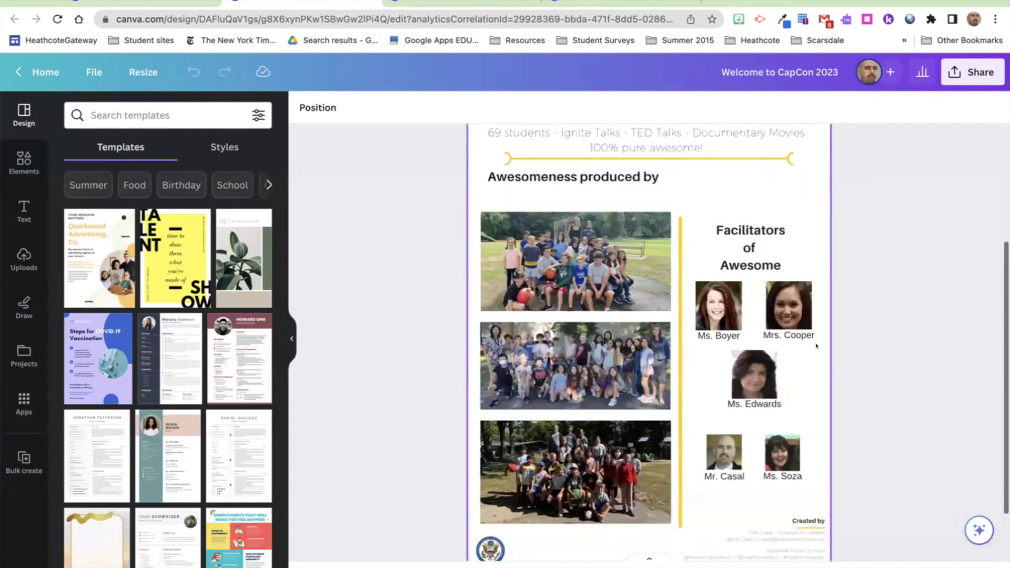
{"action": "scroll", "coordinate": [816, 346], "scroll_direction": "up", "scroll_amount": 3}
{"action": "scroll", "coordinate": [816, 346], "scroll_direction": "up", "scroll_amount": 3}
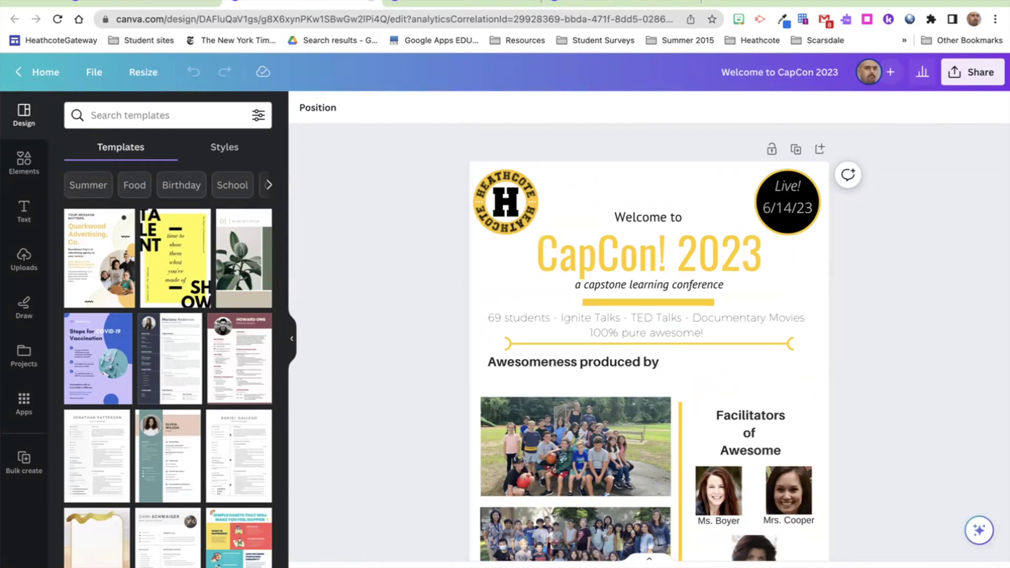
{"action": "key", "text": "ctrl+w"}
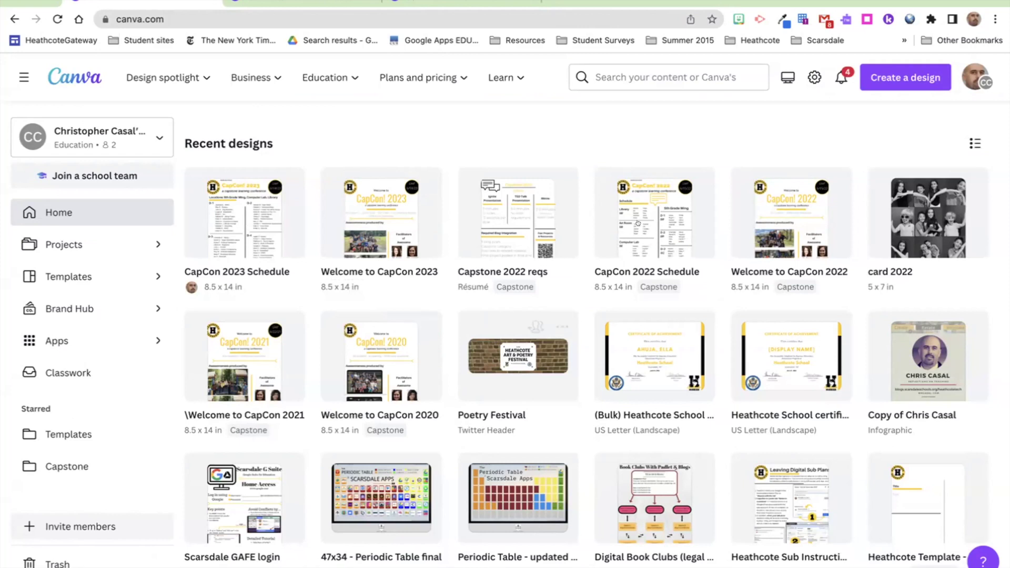
- Find the 8.5 x 11 in Heathcote sub instructions design among the recent designs and open it
{"action": "scroll", "coordinate": [782, 211], "scroll_direction": "down", "scroll_amount": 3}
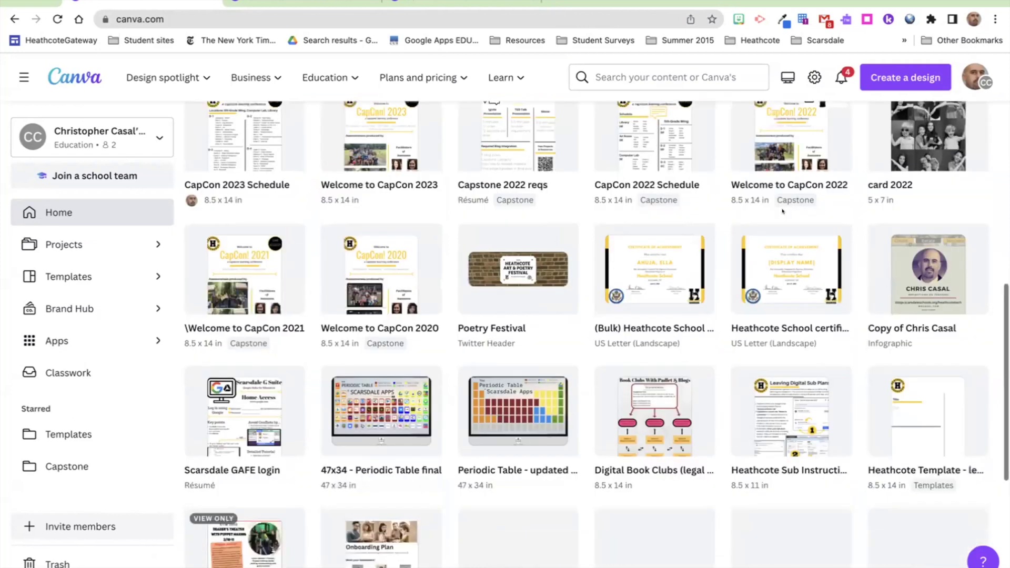
{"action": "scroll", "coordinate": [782, 211], "scroll_direction": "down", "scroll_amount": 5}
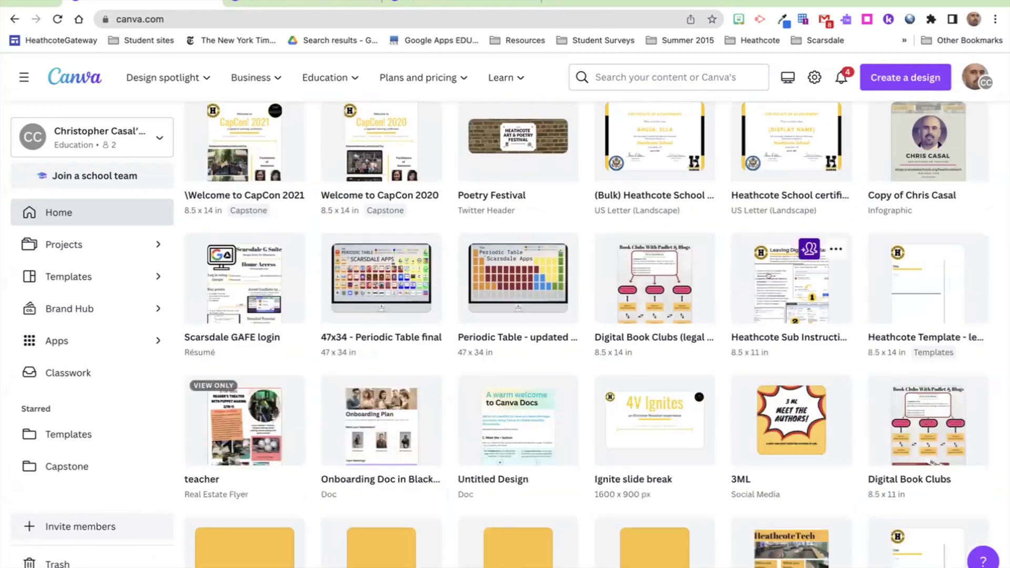
{"action": "left_click", "coordinate": [772, 274]}
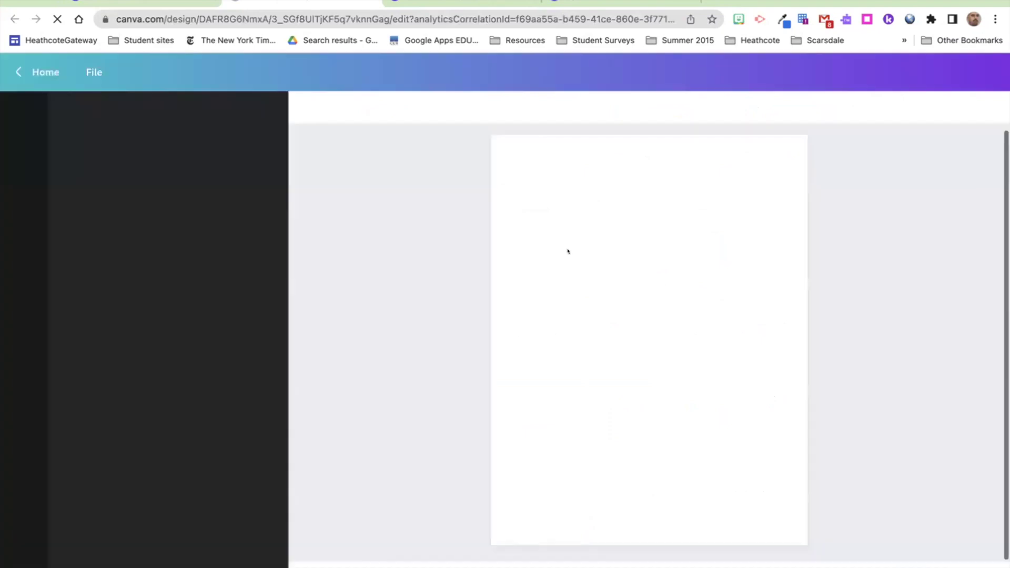